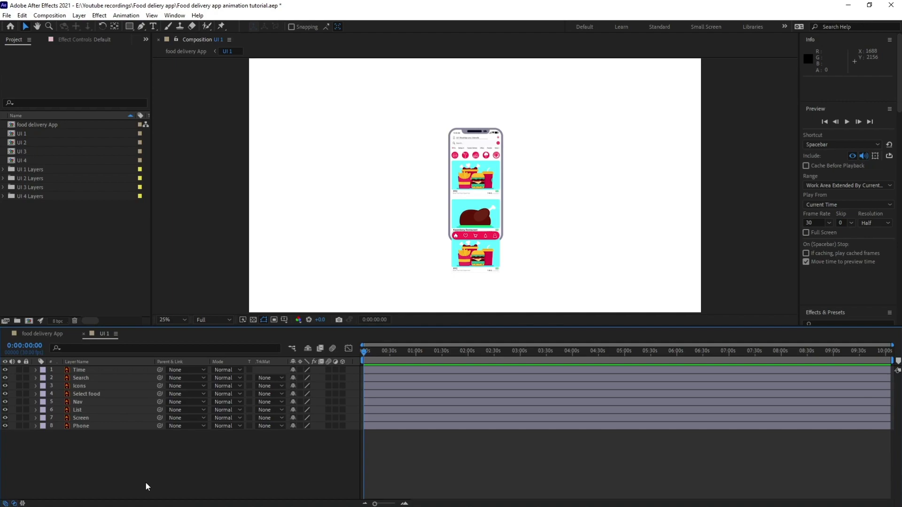
# Pre-compose the six layers from Time to List into a new composition named "Screen elements"
pyautogui.press('.')
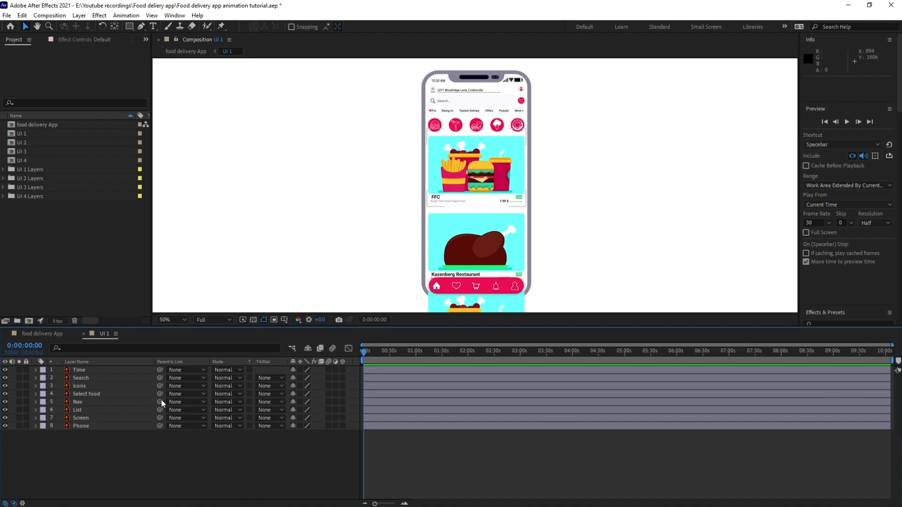
pyautogui.click(86, 410)
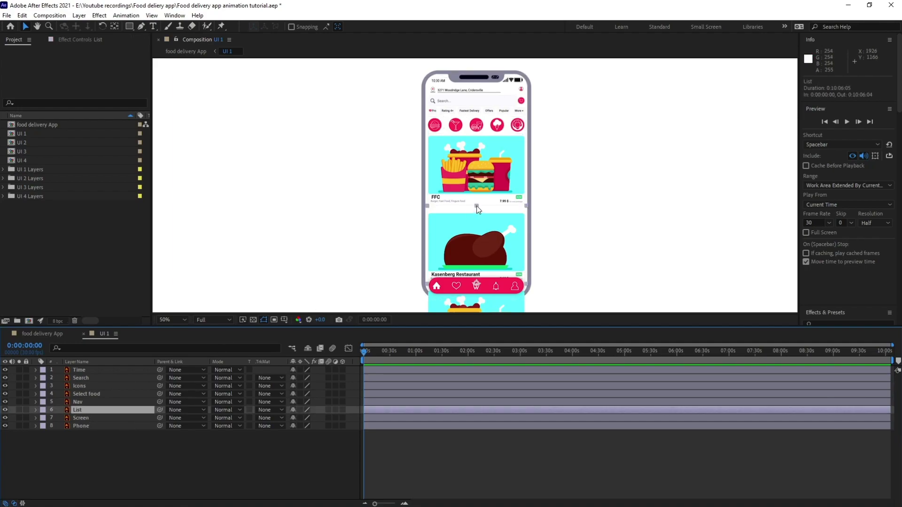
pyautogui.keyDown('shift'); pyautogui.click(100, 370); pyautogui.keyUp('shift')
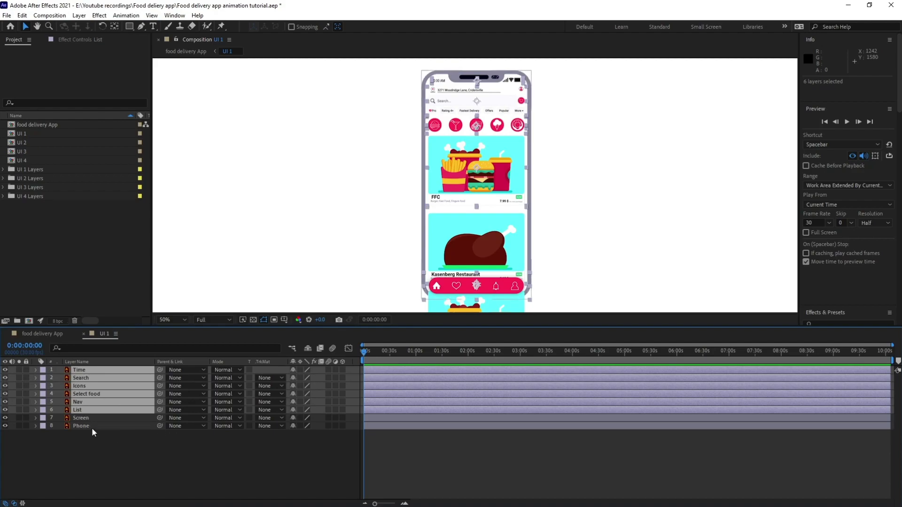
pyautogui.rightClick(102, 390)
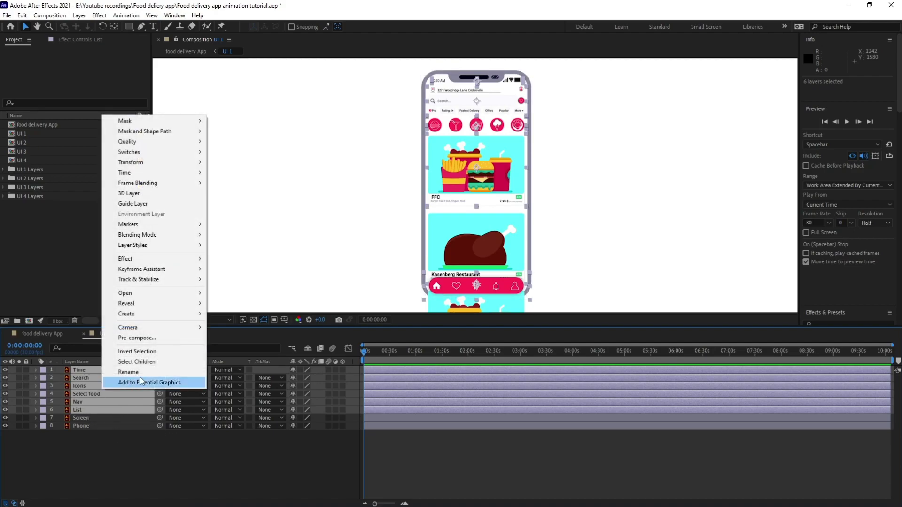
pyautogui.click(158, 337)
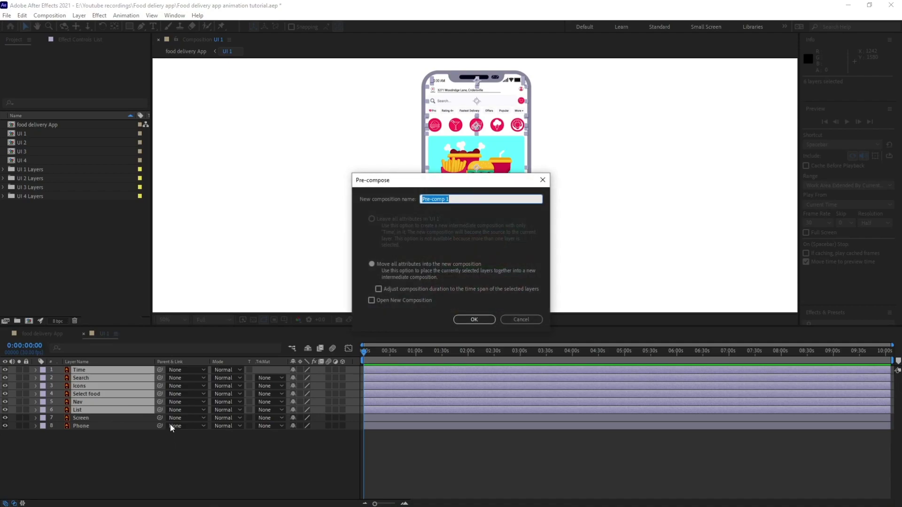
pyautogui.write('Screen elements')
pyautogui.press('Return')
# Duplicate the Screen layer, place the copy above Screen elements, and use it as that layer's alpha matte
pyautogui.click(87, 377)
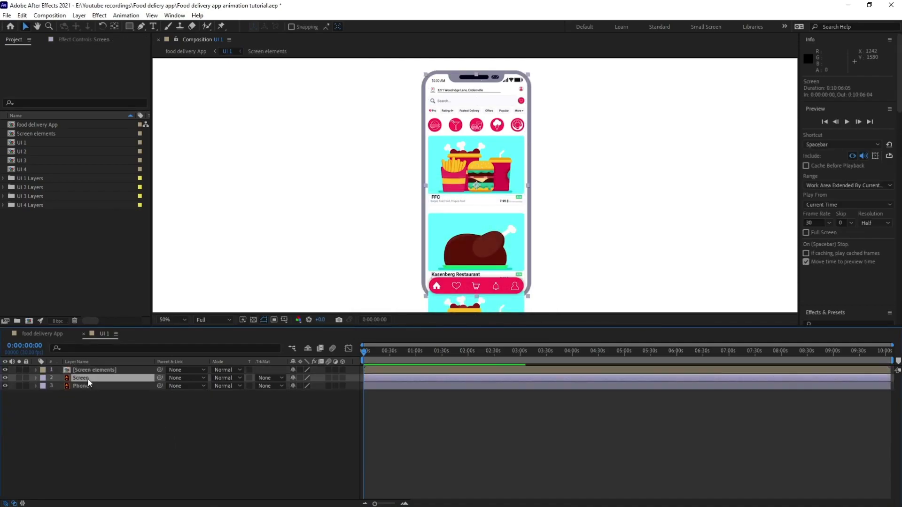
pyautogui.hotkey('ctrl', 'c')
pyautogui.hotkey('ctrl', 'v')
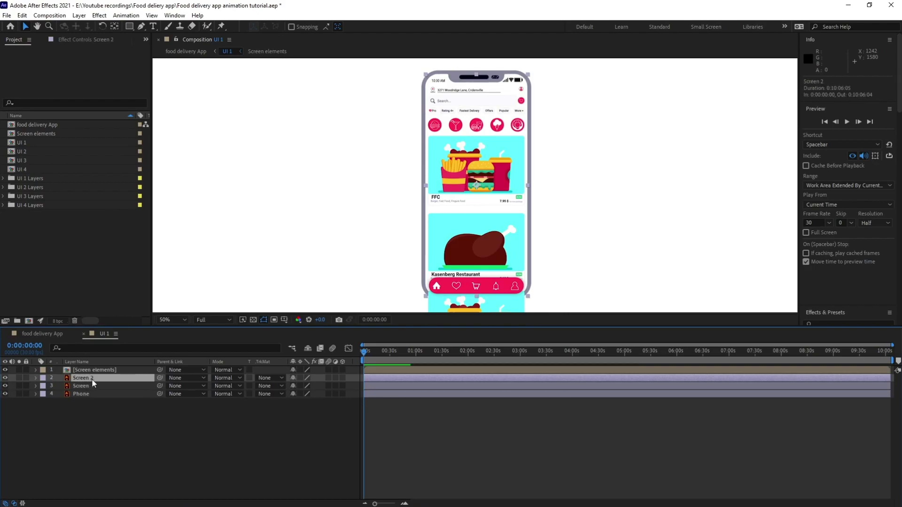
pyautogui.moveTo(91, 379); pyautogui.dragTo(92, 369)
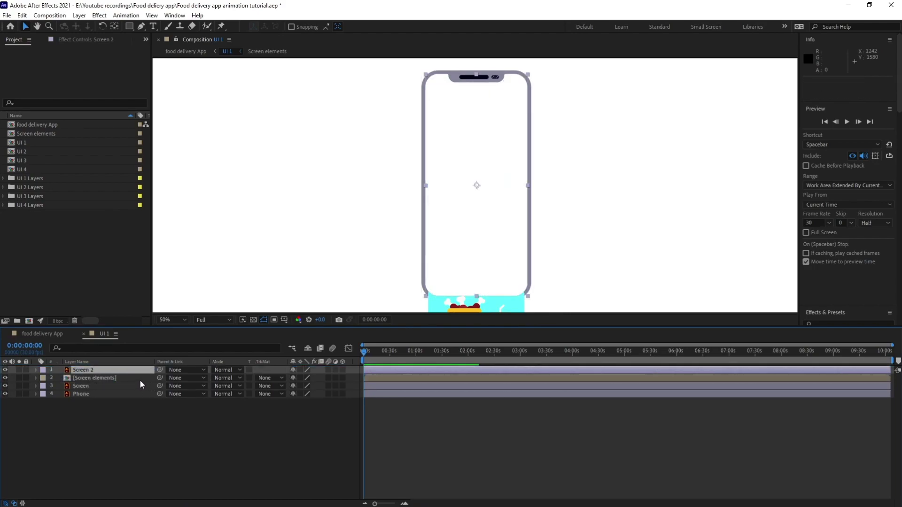
pyautogui.click(269, 380)
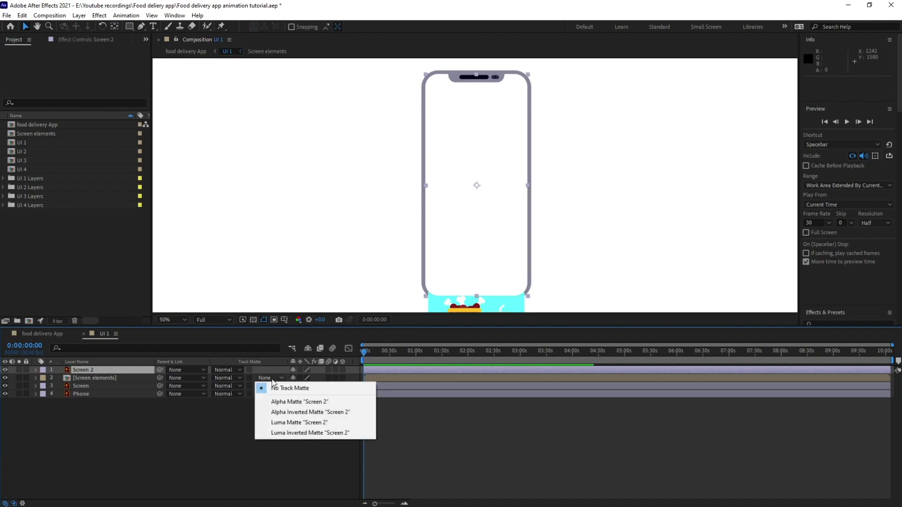
pyautogui.click(292, 399)
pyautogui.click(224, 443)
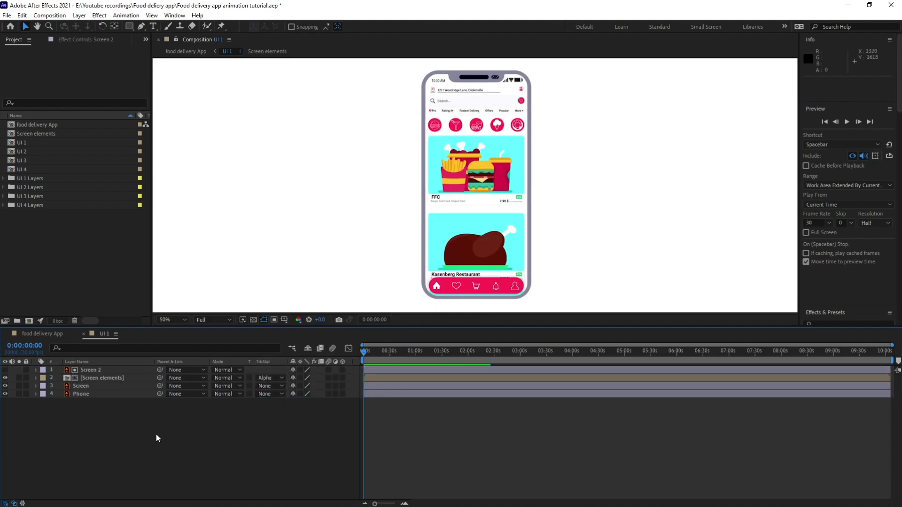
# Create a new composition named "click" with the default 1920 x 1080, 30 fps settings
pyautogui.press('q')
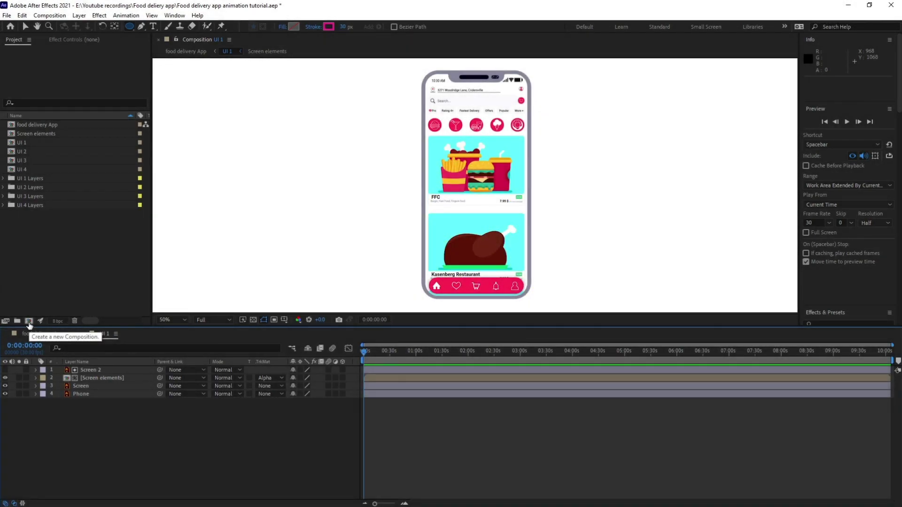
pyautogui.click(29, 323)
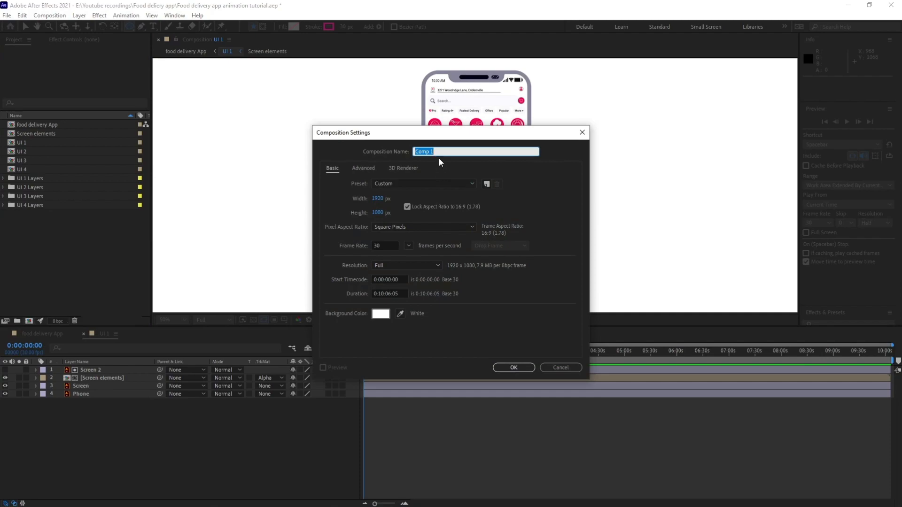
pyautogui.write('click')
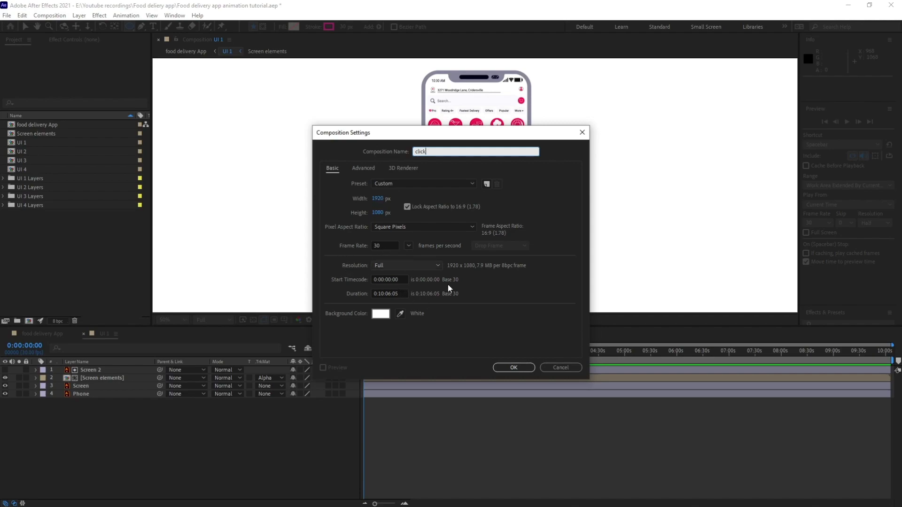
pyautogui.click(514, 367)
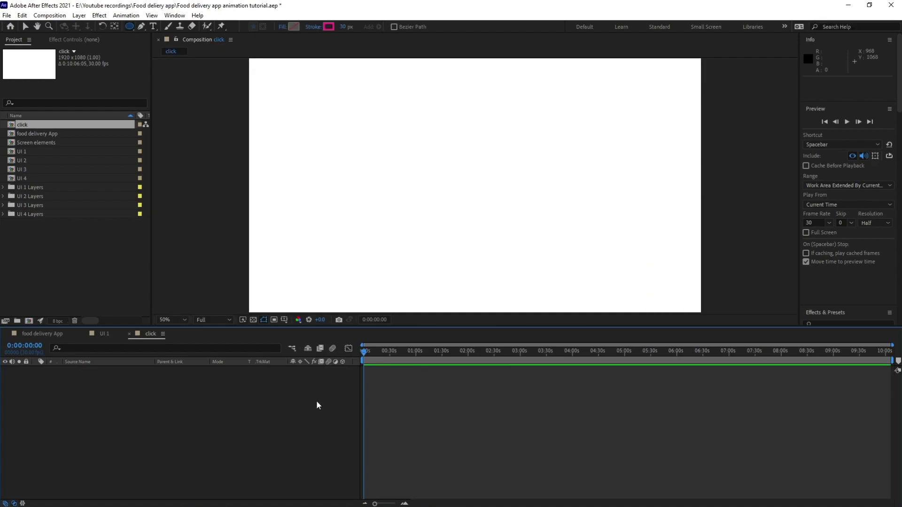
# Draw a circle about 390 px in diameter near the composition's centre and set its stroke colour to yellow FFD117
pyautogui.moveTo(132, 30); pyautogui.dragTo(160, 67)
pyautogui.moveTo(414, 137); pyautogui.dragTo(506, 228)
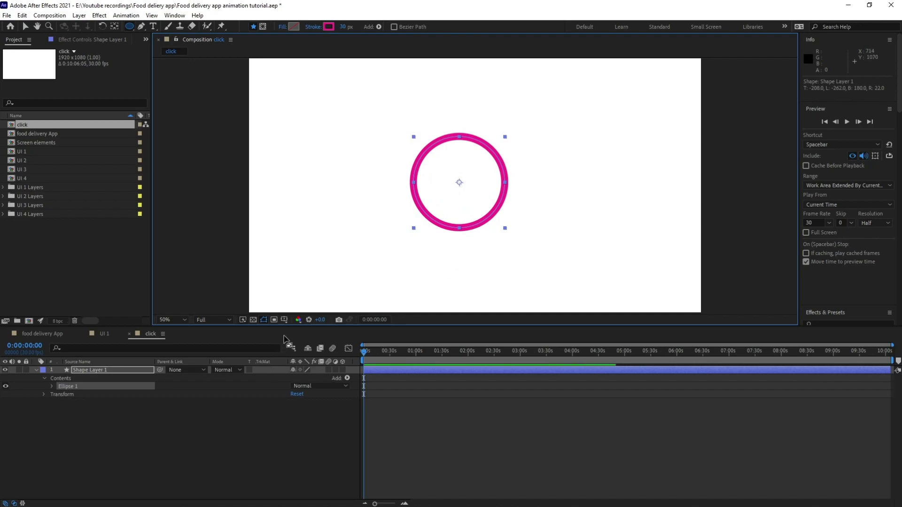
pyautogui.click(329, 26)
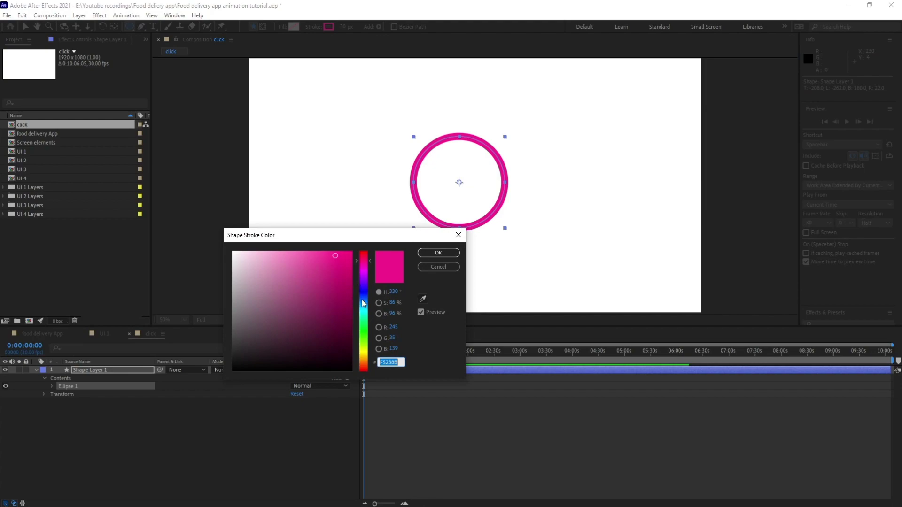
pyautogui.moveTo(364, 313); pyautogui.dragTo(367, 360)
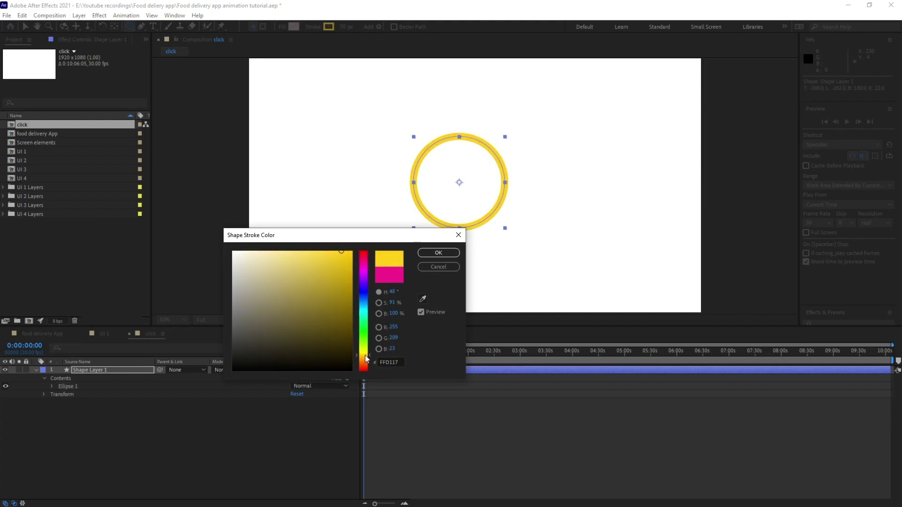
pyautogui.click(439, 253)
pyautogui.click(365, 405)
# Add a Scale keyframe to the circle's shape layer at 0:00:00:00
pyautogui.click(91, 370)
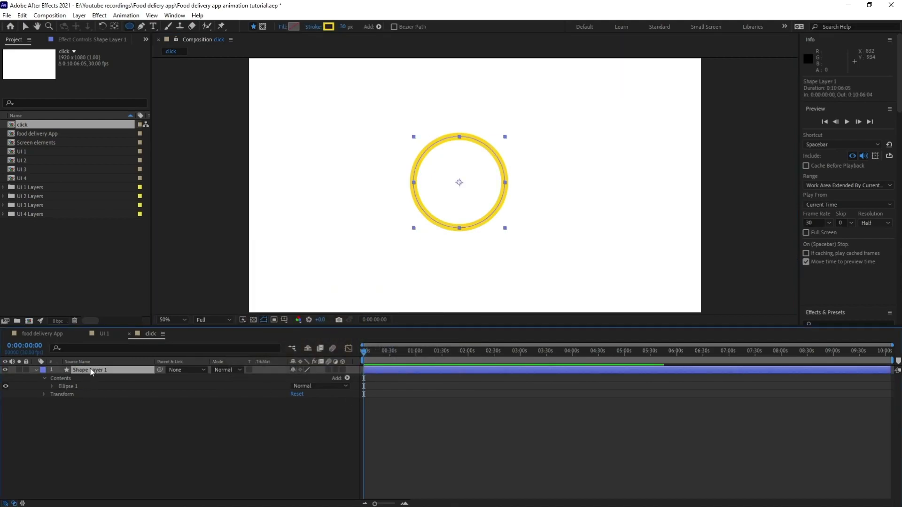
pyautogui.press('s')
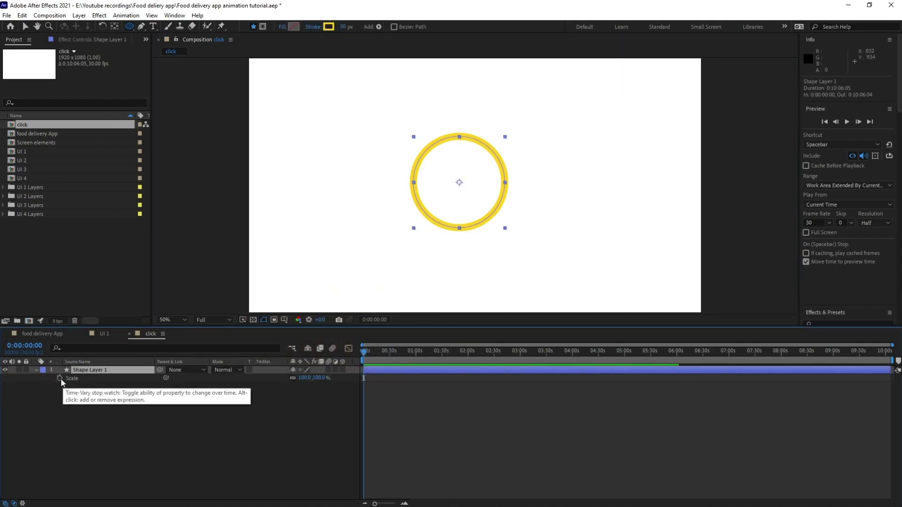
pyautogui.click(60, 378)
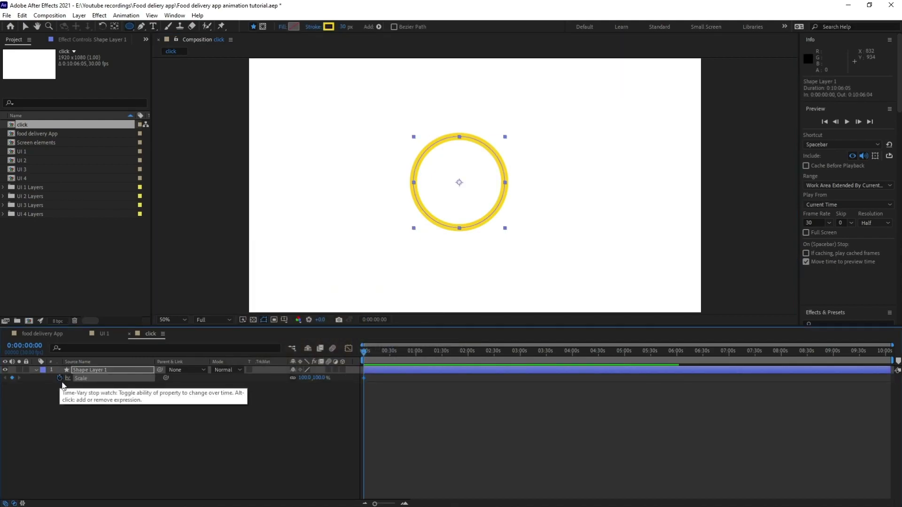
# Add a Stroke Width keyframe for the ellipse at the first frame and show only the layer's keyframed properties
pyautogui.click(37, 371)
pyautogui.click(37, 371)
pyautogui.click(44, 378)
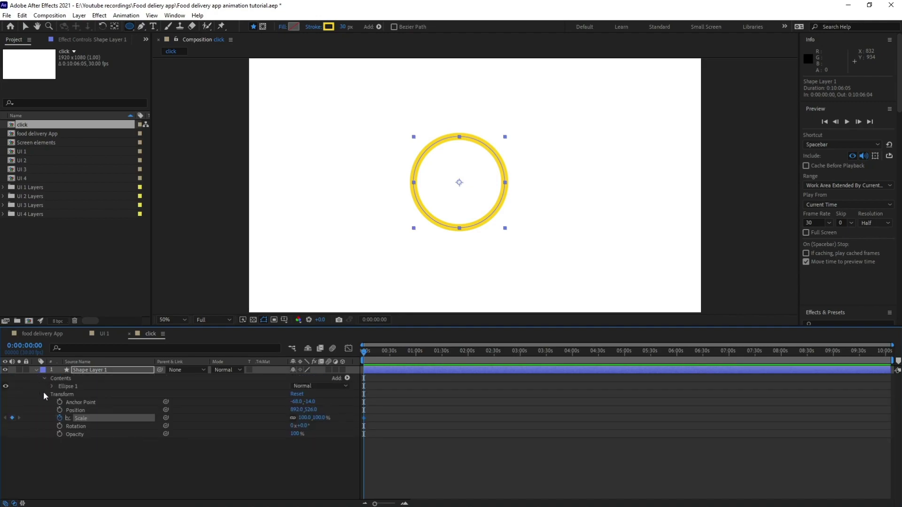
pyautogui.click(51, 386)
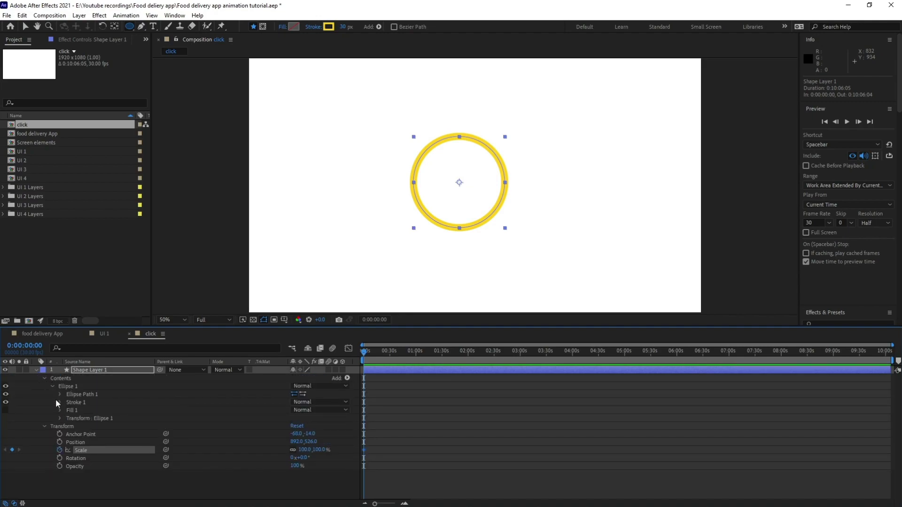
pyautogui.click(60, 402)
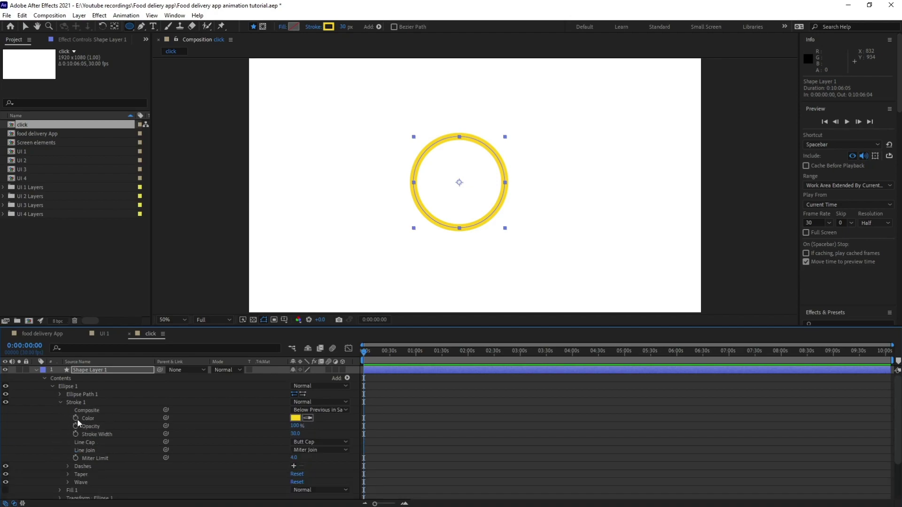
pyautogui.click(75, 434)
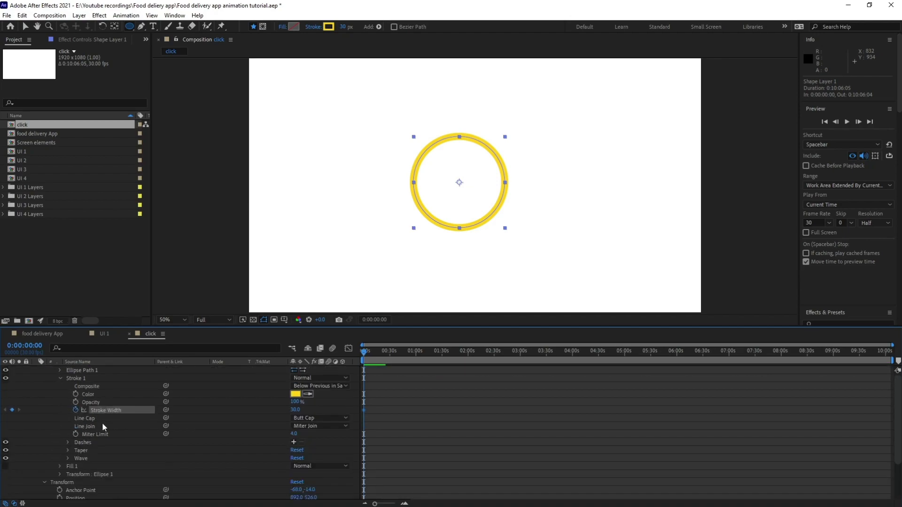
pyautogui.click(105, 370)
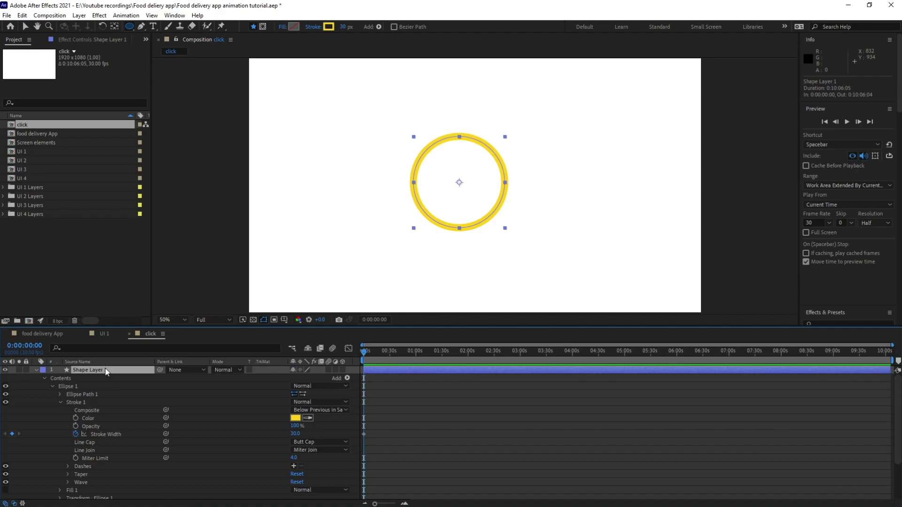
pyautogui.press('u')
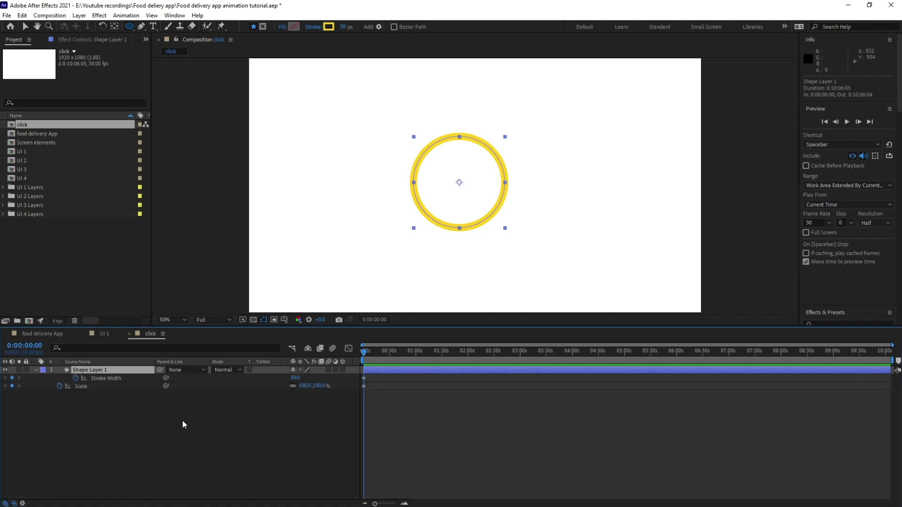
# At frame 10, enlarge the circle to about 153% scale and reduce its stroke width
pyautogui.hotkey('alt', 'shift', 'j')
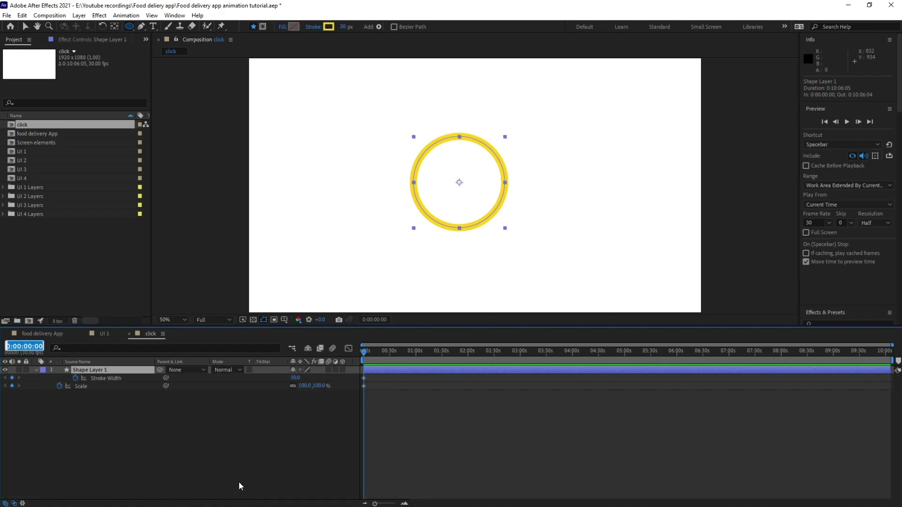
pyautogui.write('10')
pyautogui.press('Return')
pyautogui.press('=')
pyautogui.press('=')
pyautogui.press('=')
pyautogui.press('=')
pyautogui.press('=')
pyautogui.press('=')
pyautogui.hscroll(-1, 432, 432)
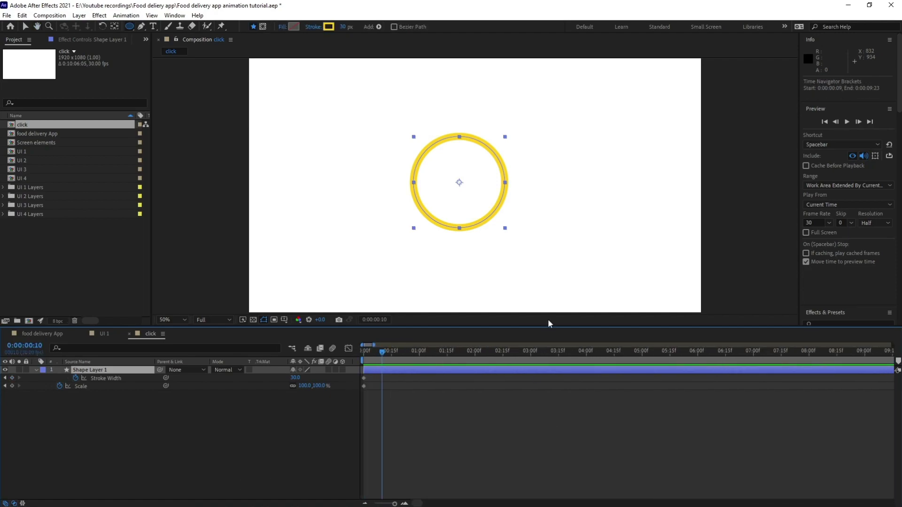
pyautogui.press('v')
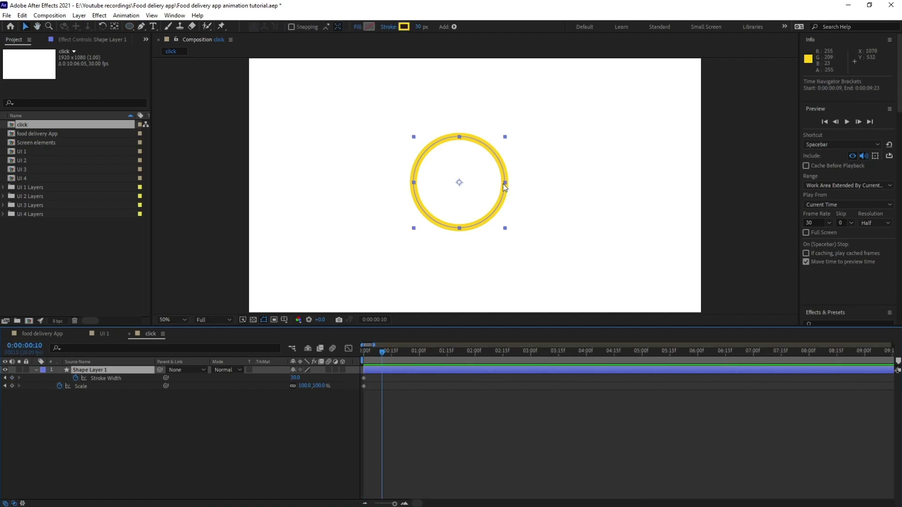
pyautogui.moveTo(505, 182); pyautogui.dragTo(532, 184)
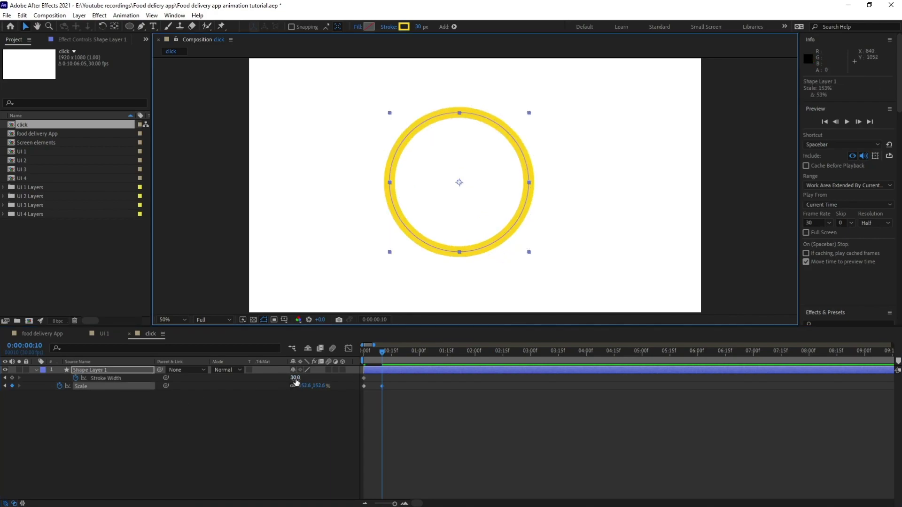
pyautogui.moveTo(295, 378); pyautogui.dragTo(288, 379)
# At the first frame, shrink the circle proportionally to about 11% scale
pyautogui.moveTo(382, 352); pyautogui.dragTo(358, 354)
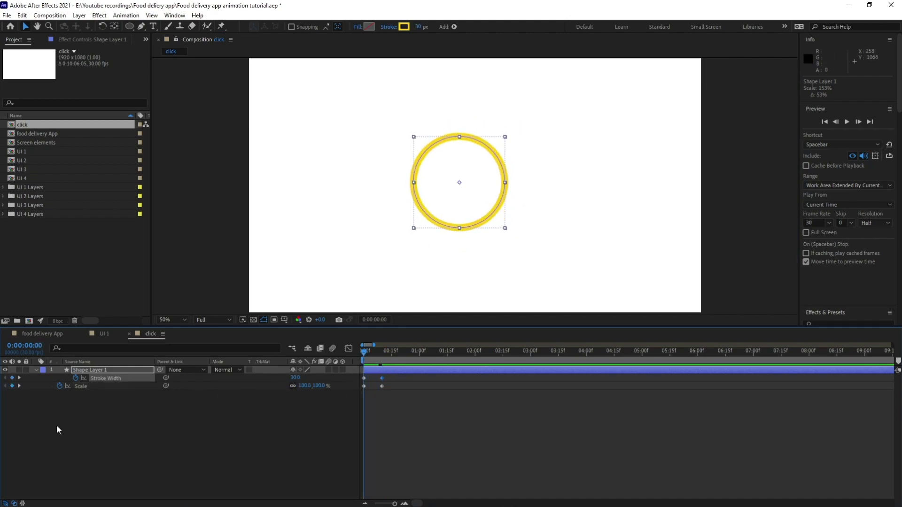
pyautogui.click(100, 370)
pyautogui.moveTo(506, 137); pyautogui.dragTo(475, 185)
pyautogui.press('.')
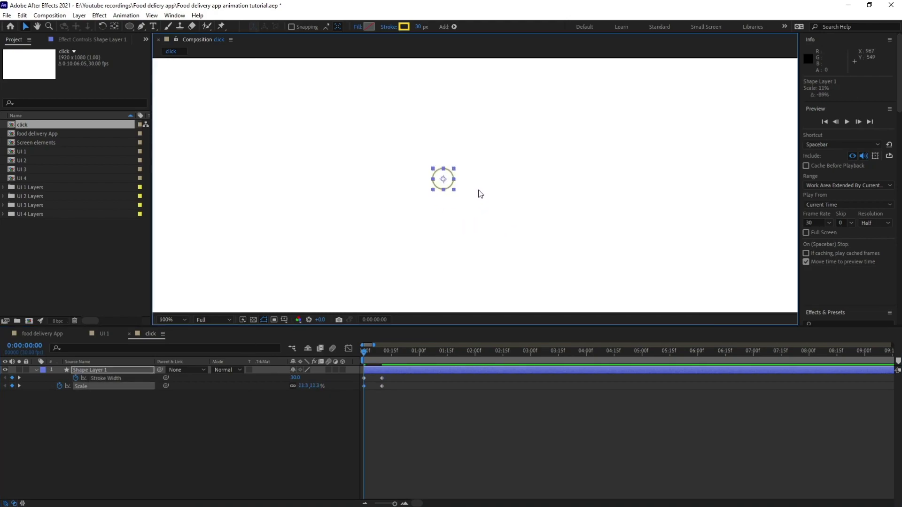
# Set the Stroke Width to 200 at the first frame and apply Easy Ease to all Stroke Width and Scale keyframes
pyautogui.moveTo(306, 389)
pyautogui.mouseDown()
pyautogui.moveTo(316, 388)
pyautogui.moveTo(308, 379)
pyautogui.moveTo(382, 369)
pyautogui.mouseUp()
pyautogui.hotkey('ctrl', 'z')
pyautogui.click(299, 379)
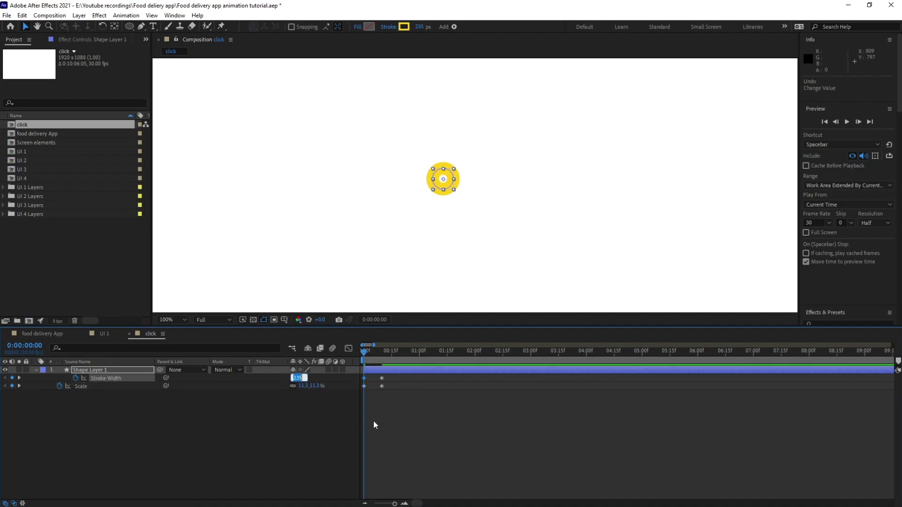
pyautogui.write('200')
pyautogui.press('Return')
pyautogui.moveTo(398, 375); pyautogui.dragTo(361, 403)
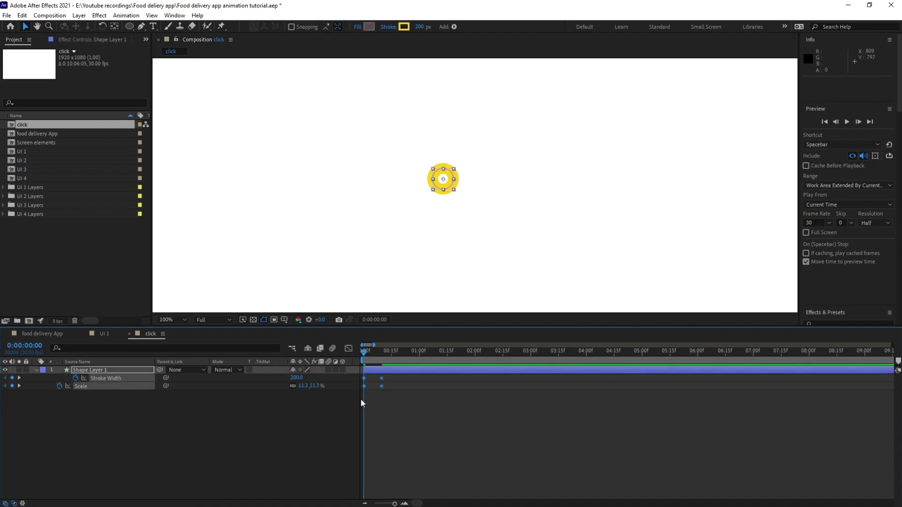
pyautogui.press('F9')
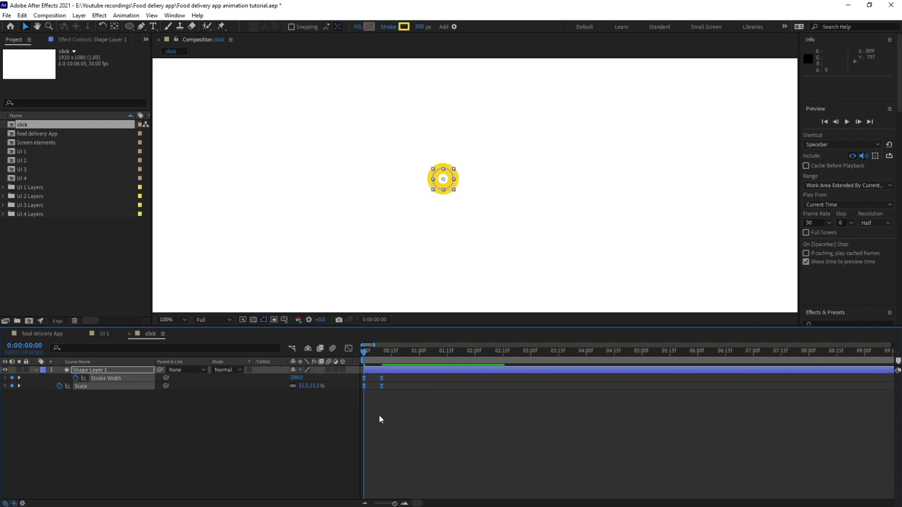
# End the work area of the click composition at frame 10 and preview the ripple from the first frame
pyautogui.press('k')
pyautogui.press('n')
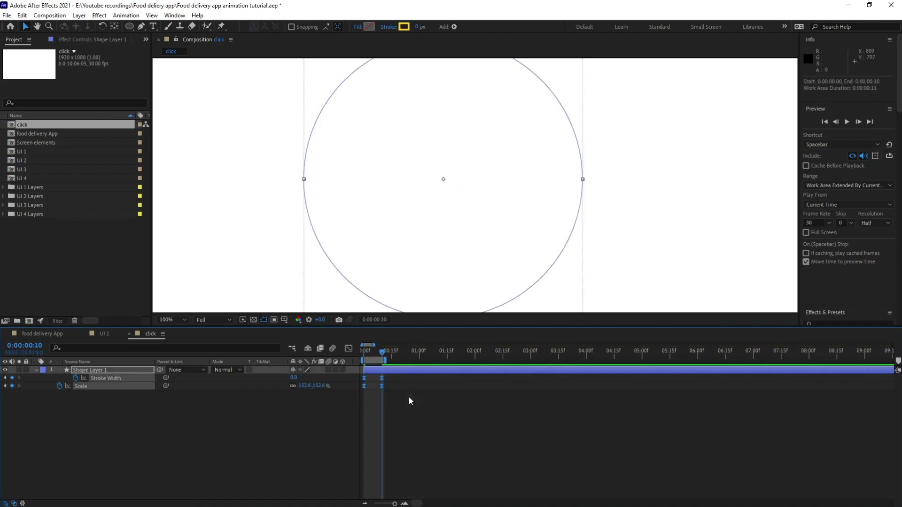
pyautogui.moveTo(382, 354); pyautogui.dragTo(363, 354)
pyautogui.scroll(-2, 497, 236)
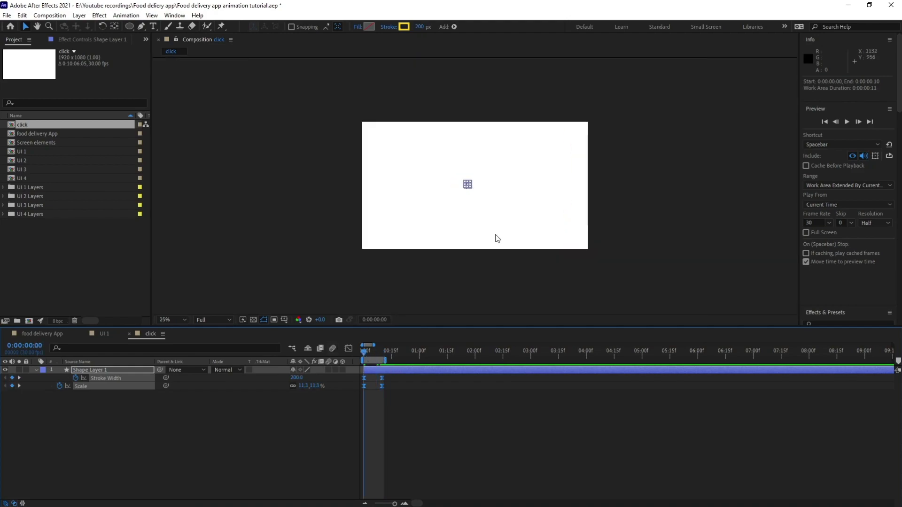
pyautogui.scroll(1, 495, 238)
pyautogui.press('space')
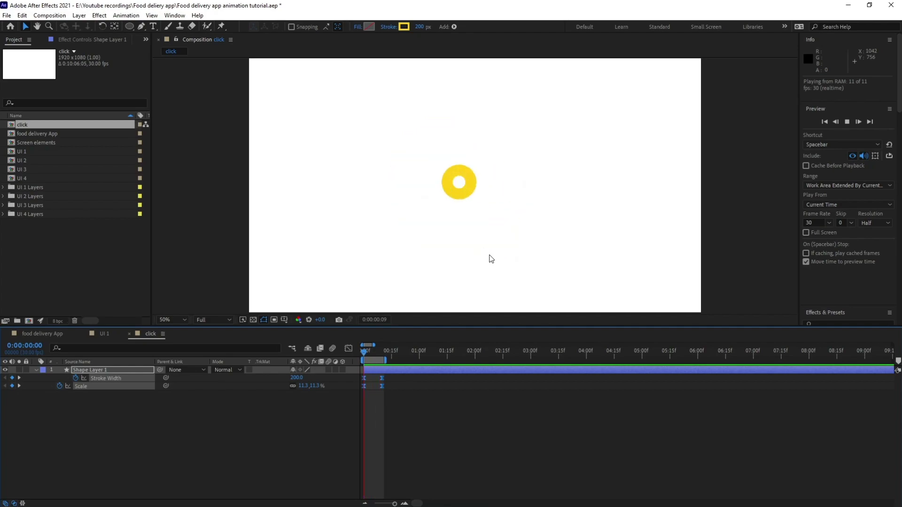
# Enable motion blur for the circle's shape layer and preview the ripple again
pyautogui.click(365, 354)
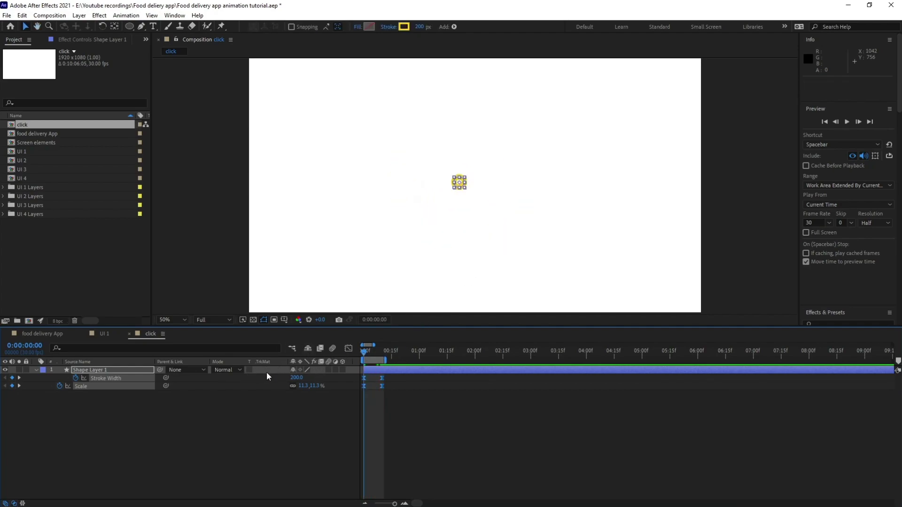
pyautogui.click(328, 369)
pyautogui.press('space')
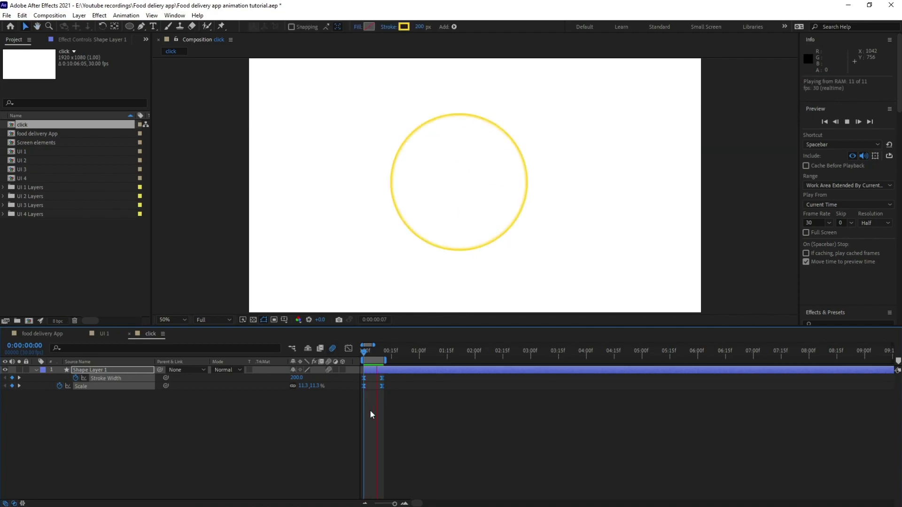
pyautogui.press('space')
pyautogui.click(297, 444)
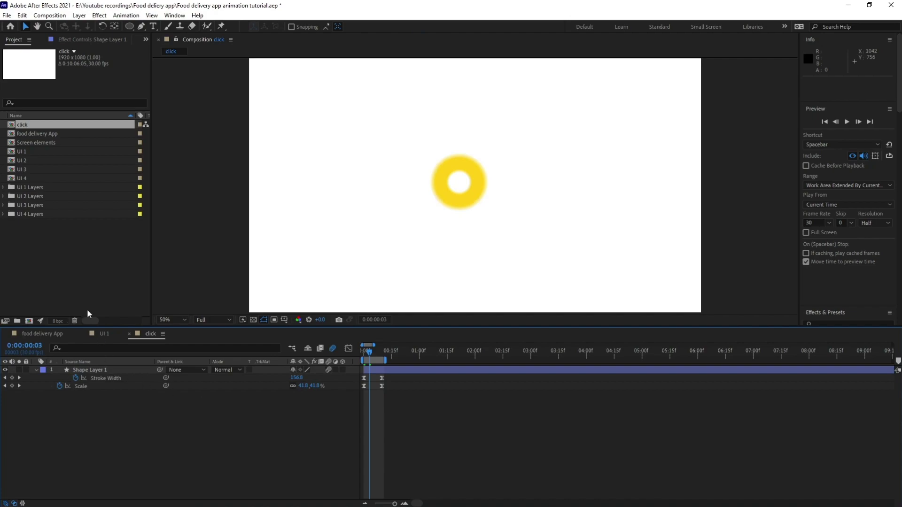
pyautogui.click(77, 264)
# Add the click composition as the top layer of the UI 1 composition
pyautogui.click(104, 334)
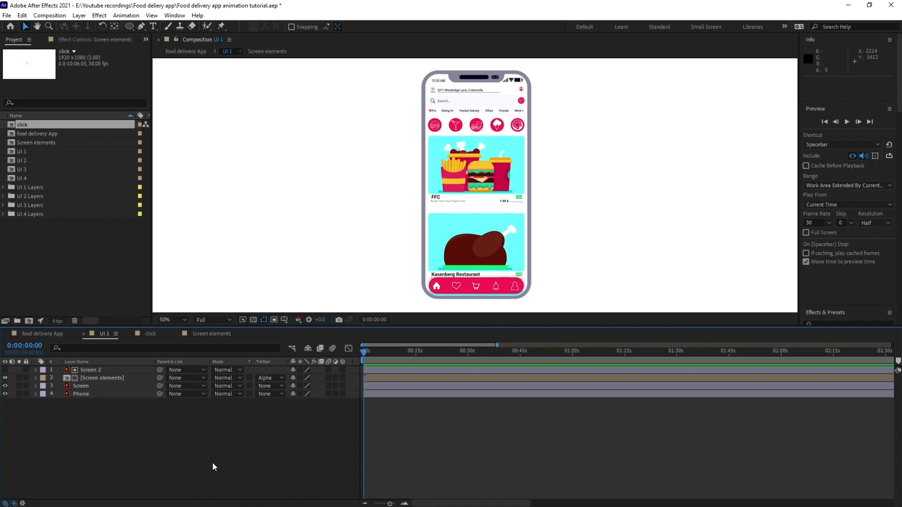
pyautogui.click(40, 134)
pyautogui.click(31, 125)
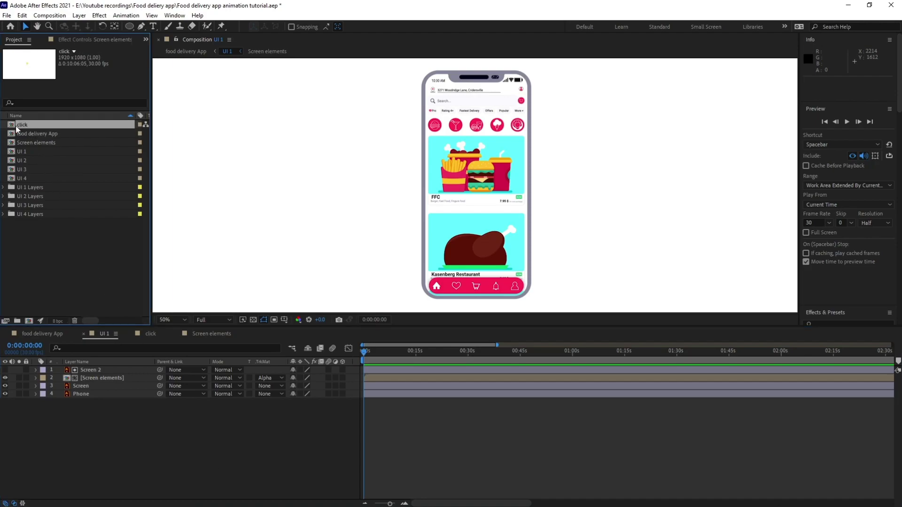
pyautogui.moveTo(23, 128); pyautogui.dragTo(85, 368)
# Centre the click layer's anchor point on the ripple, then scale the layer to 22% and place it over the FFC food picture
pyautogui.scroll(4, 503, 143)
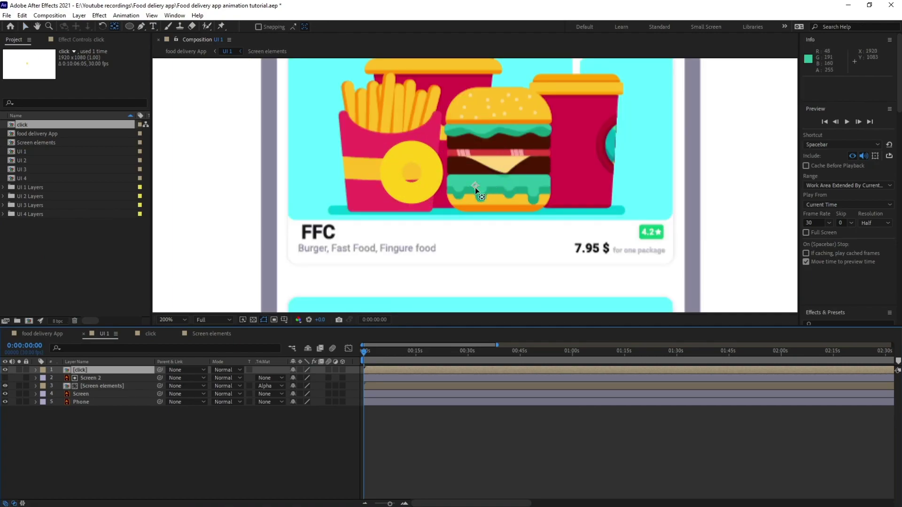
pyautogui.moveTo(475, 188); pyautogui.dragTo(412, 175)
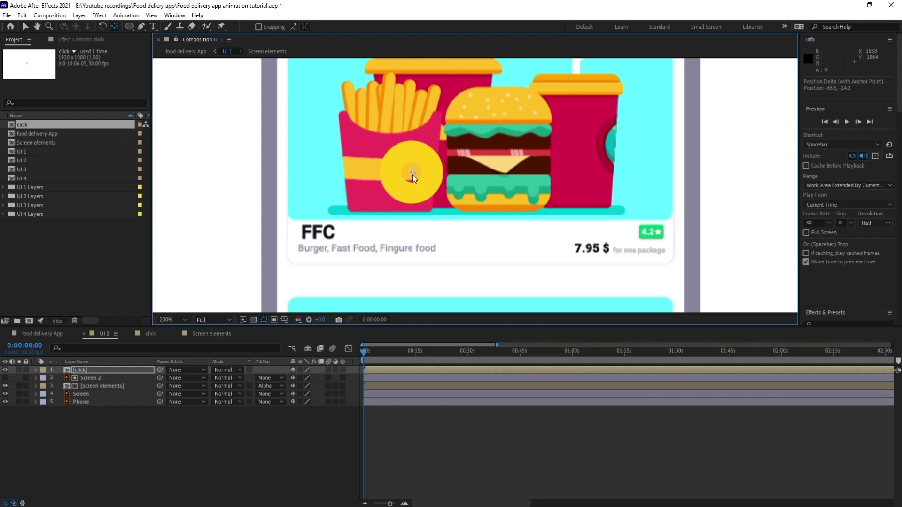
pyautogui.press(',')
pyautogui.press('v')
pyautogui.click(447, 174)
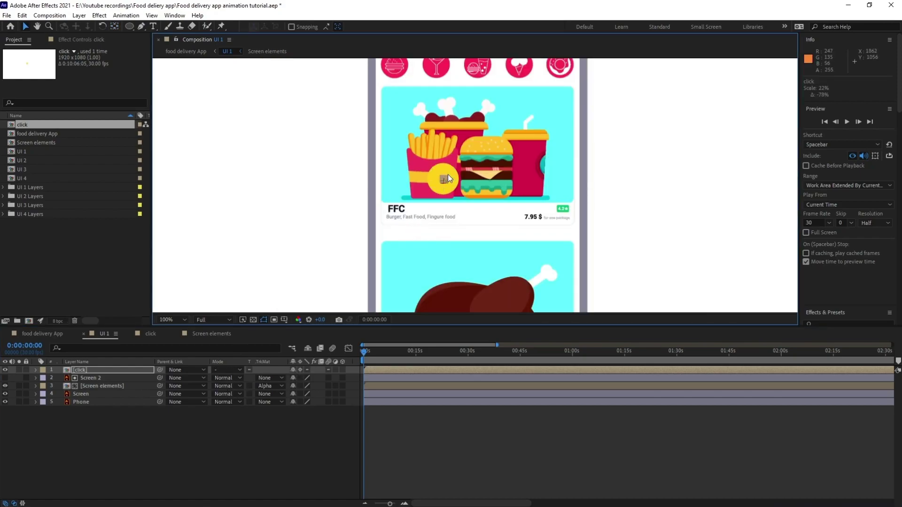
pyautogui.moveTo(445, 180); pyautogui.dragTo(461, 180)
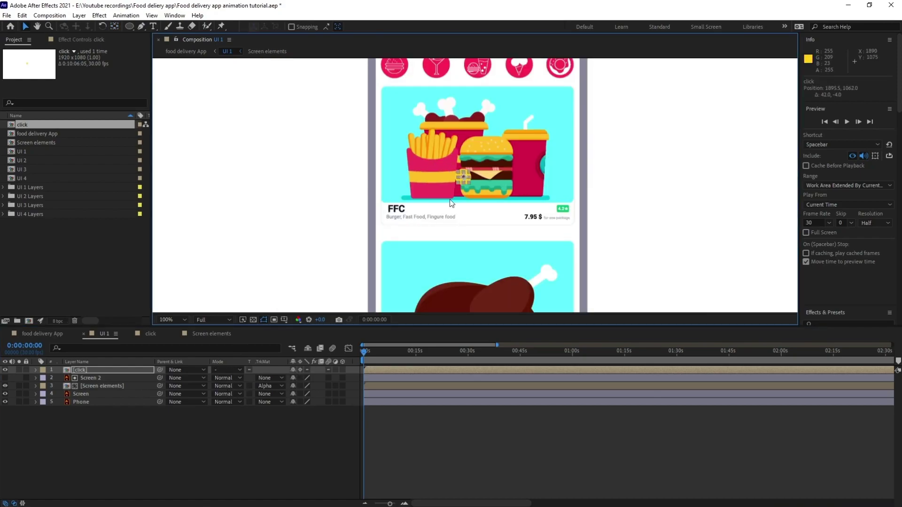
# Advance UI 1 to frame 3 and inspect the ripple over the FFC food picture
pyautogui.press('pagedown')
pyautogui.press('pagedown')
pyautogui.press('pagedown')
pyautogui.click(511, 444)
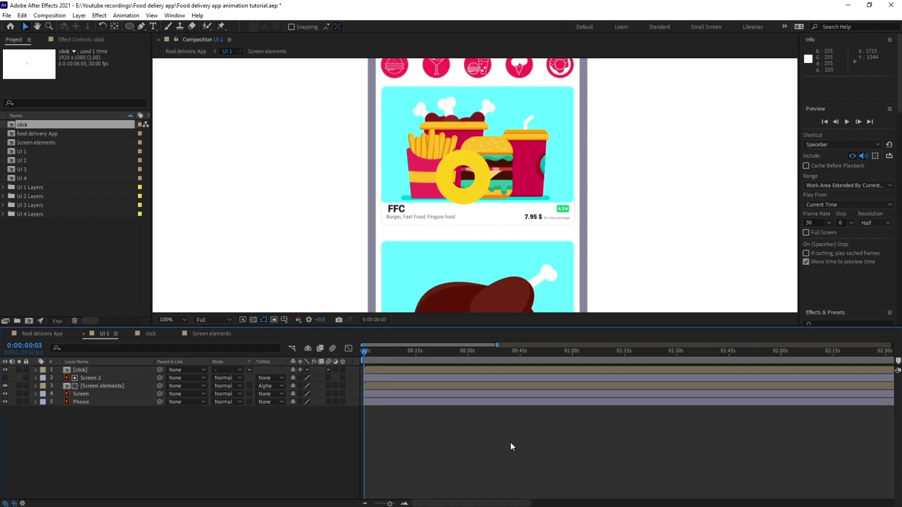
pyautogui.scroll(-1, 530, 171)
pyautogui.moveTo(500, 154); pyautogui.dragTo(469, 148)
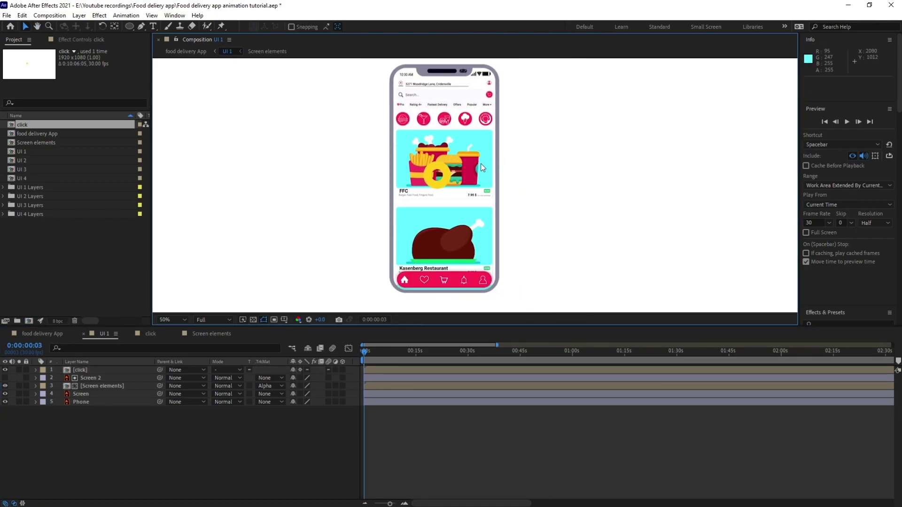
pyautogui.scroll(2, 436, 155)
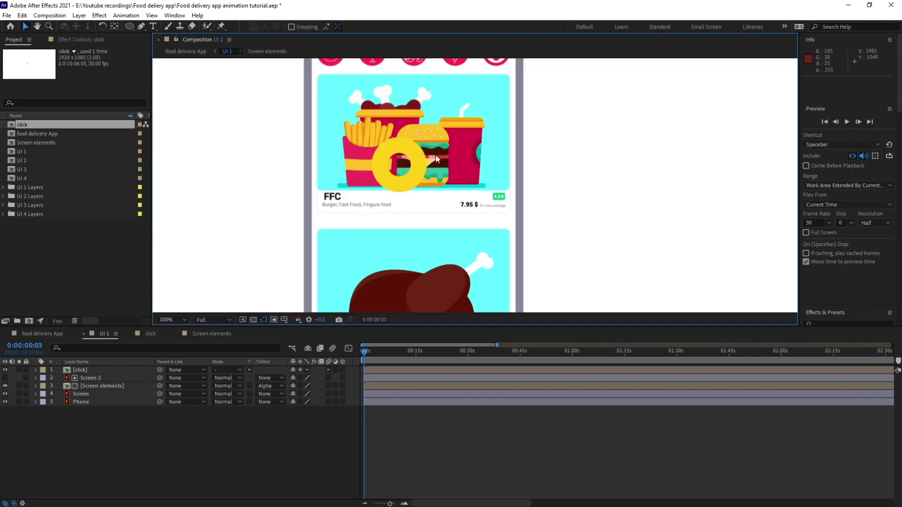
pyautogui.scroll(-2, 430, 145)
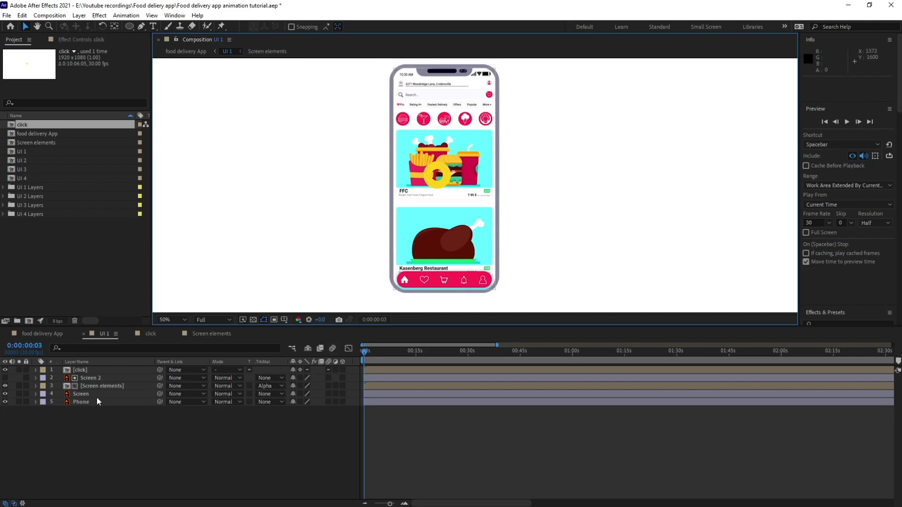
# Open the Screen elements composition and add UI 2 as its bottom layer, starting at frame 3
pyautogui.doubleClick(103, 386)
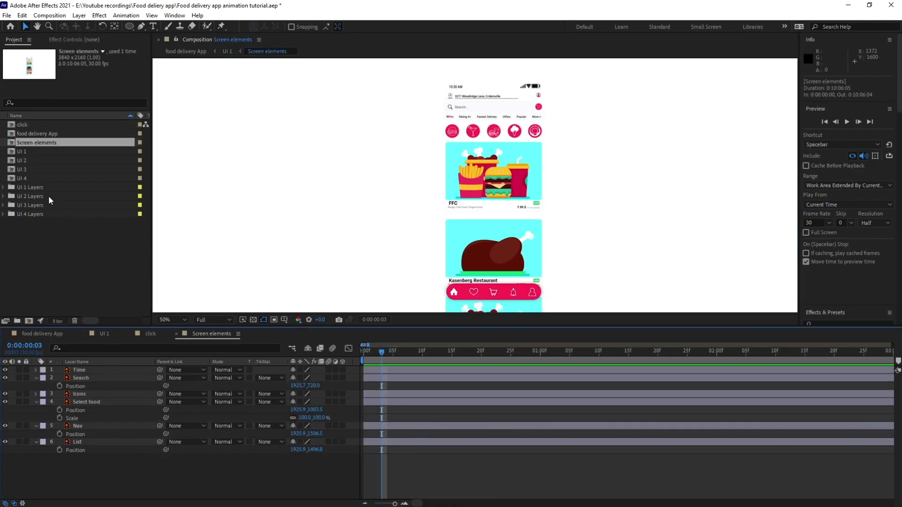
pyautogui.moveTo(27, 161); pyautogui.dragTo(112, 459)
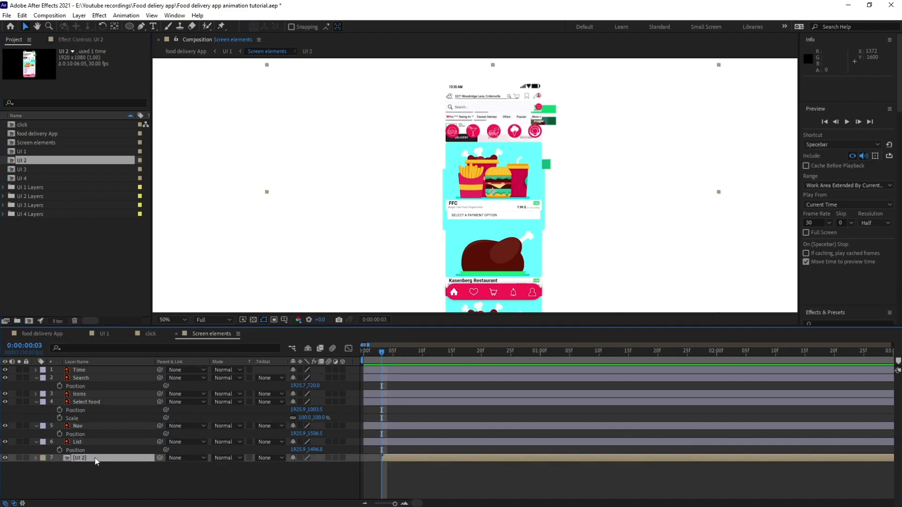
# Open the UI 2 composition and hide the Place order, Continue, Continue disabled and Layer 4 layers
pyautogui.doubleClick(94, 459)
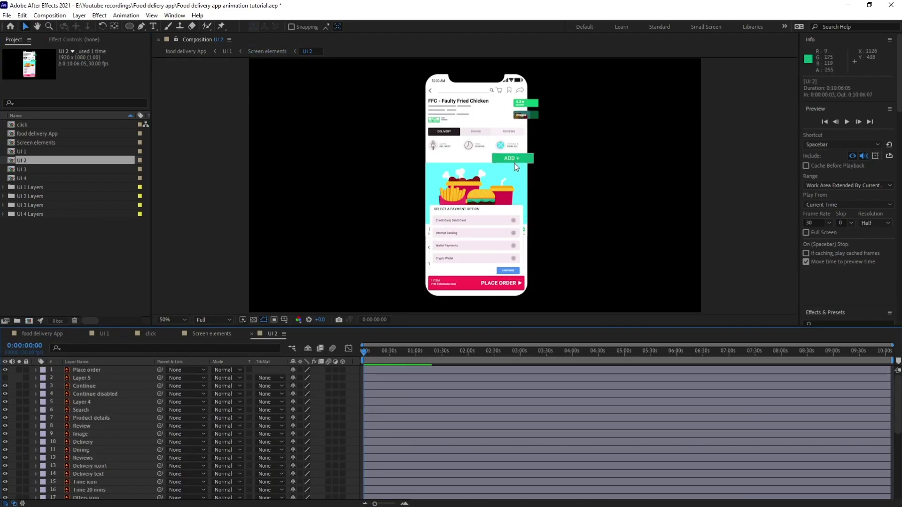
pyautogui.click(474, 287)
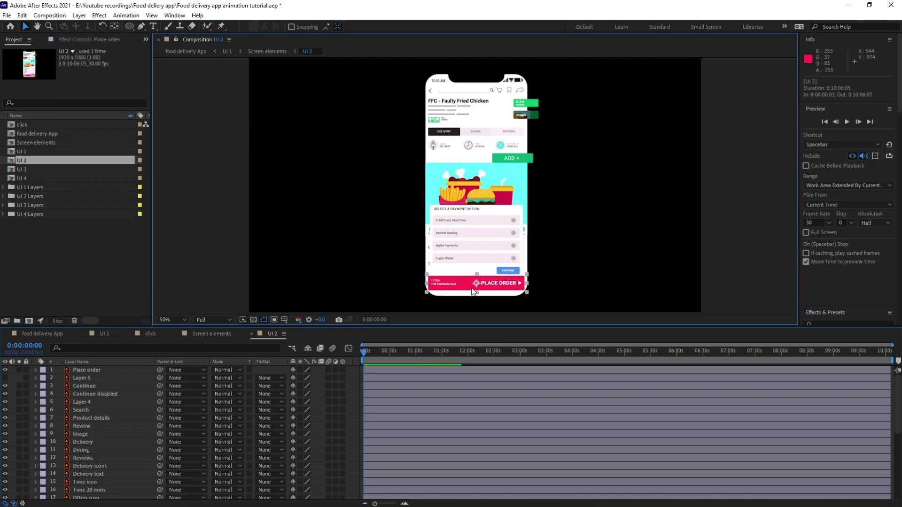
pyautogui.click(5, 370)
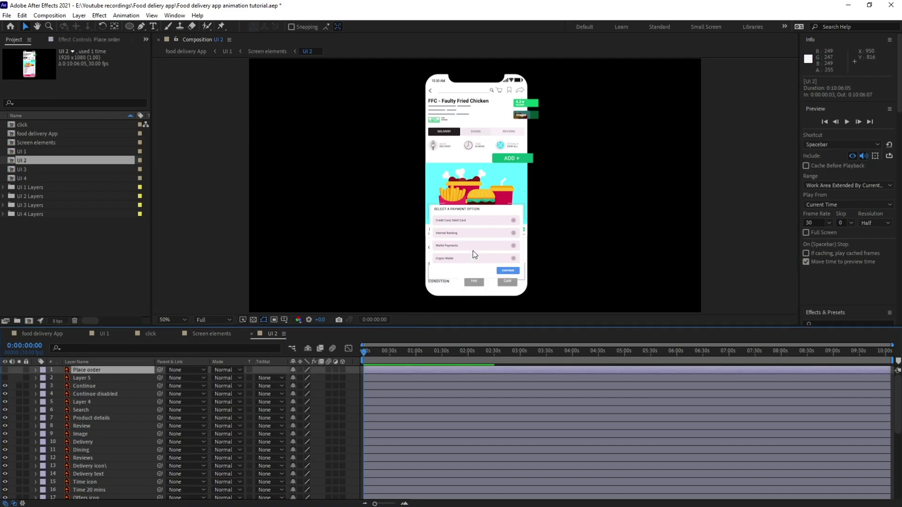
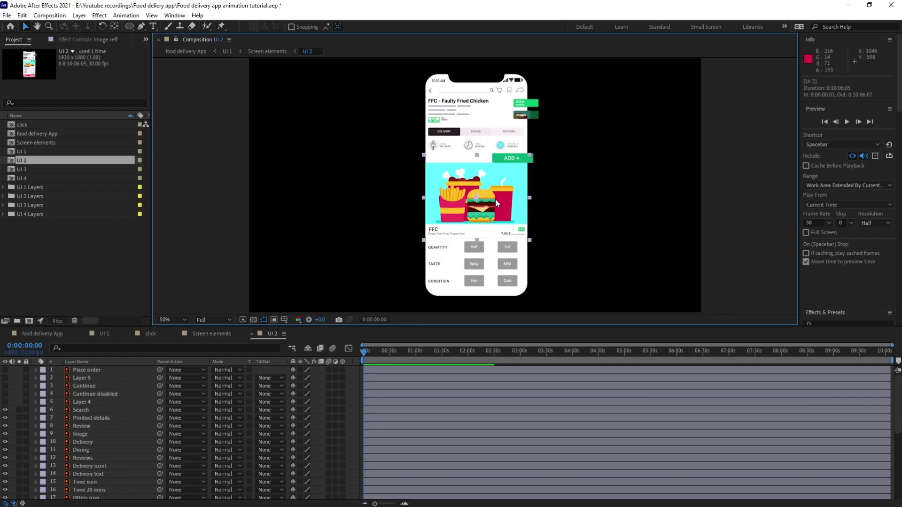
# Return to the Screen elements composition and add Position and Scale keyframes to the Select food layer at frame 3
pyautogui.click(203, 335)
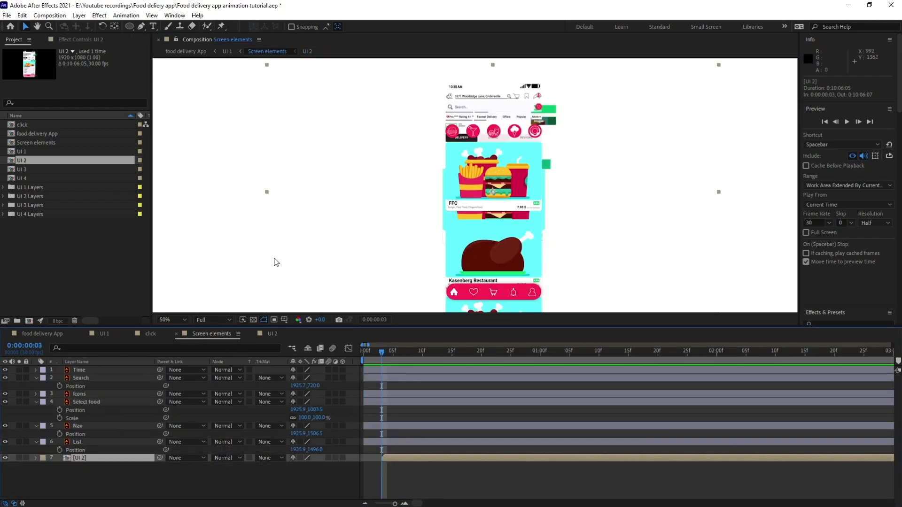
pyautogui.click(157, 469)
pyautogui.click(467, 183)
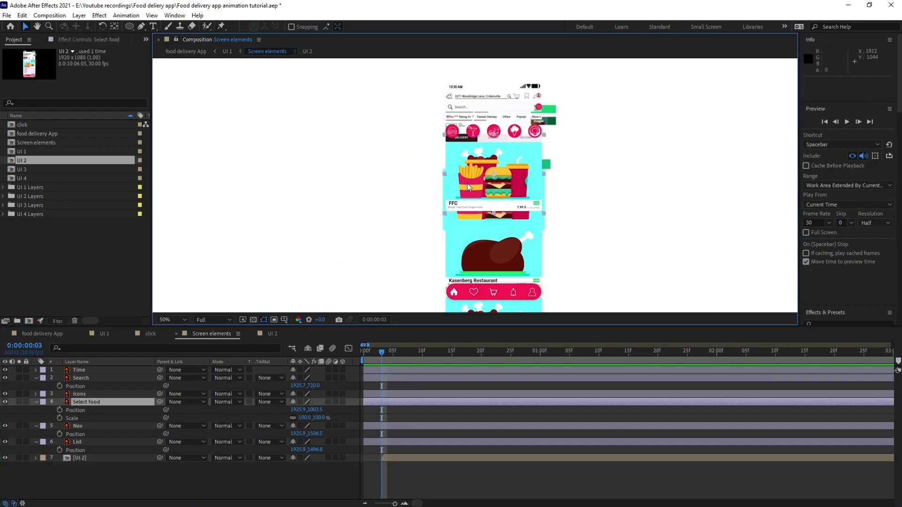
pyautogui.press('u')
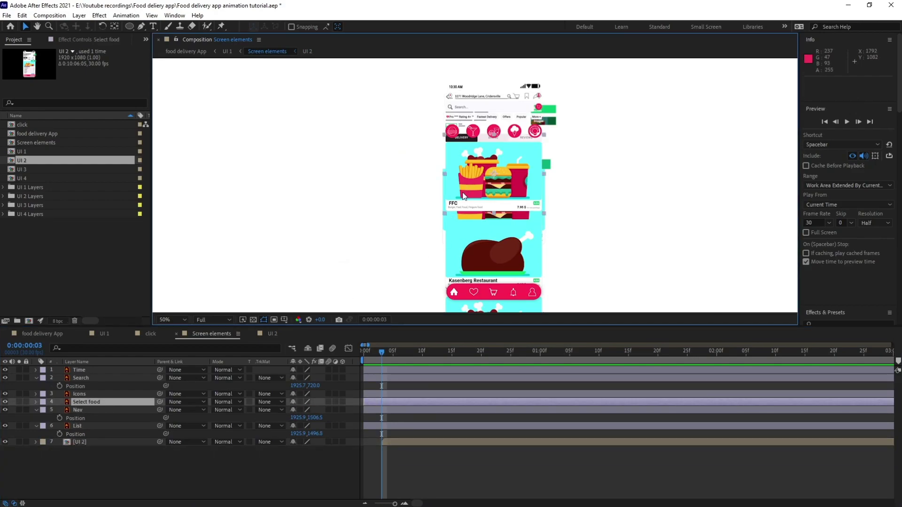
pyautogui.press('p')
pyautogui.click(59, 411)
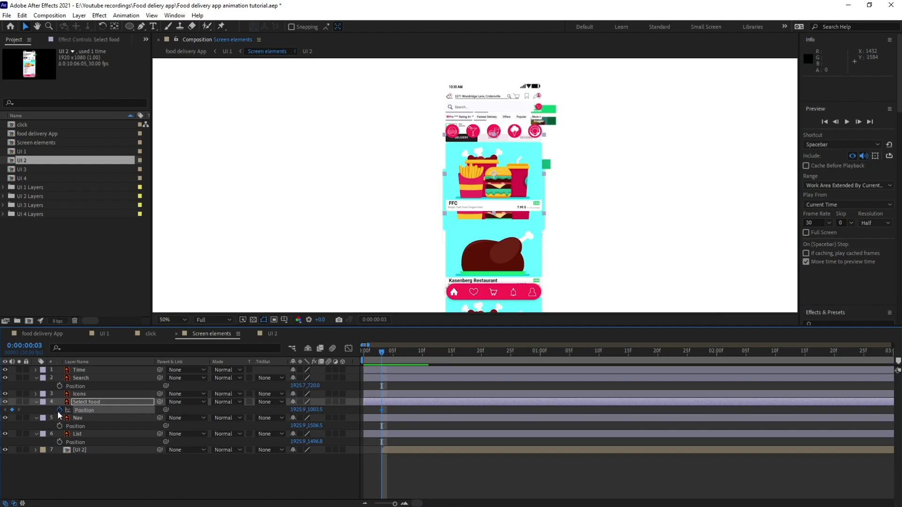
pyautogui.hotkey('alt', 'shift', 's')
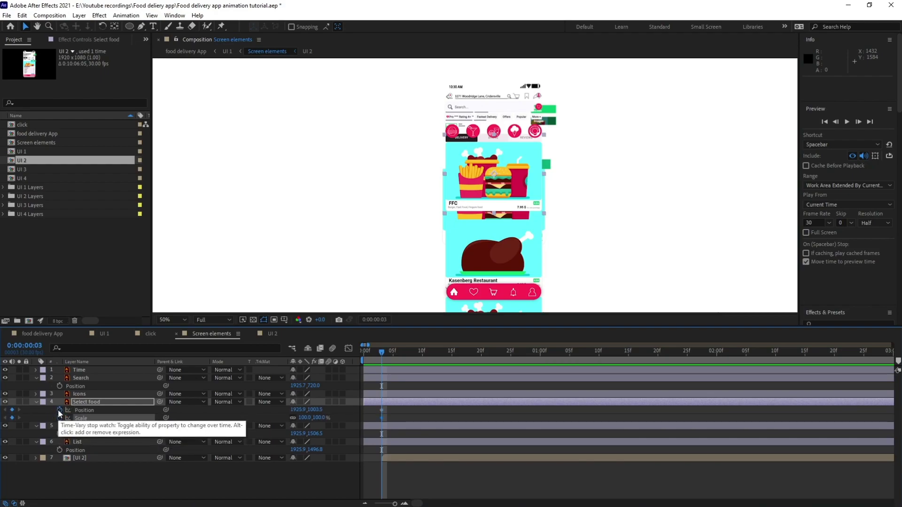
# Animate Select food to 108.4% scale and position 1925.9, 1129.5 at frame 13, using Easy Ease on its keyframes
pyautogui.click(38, 348)
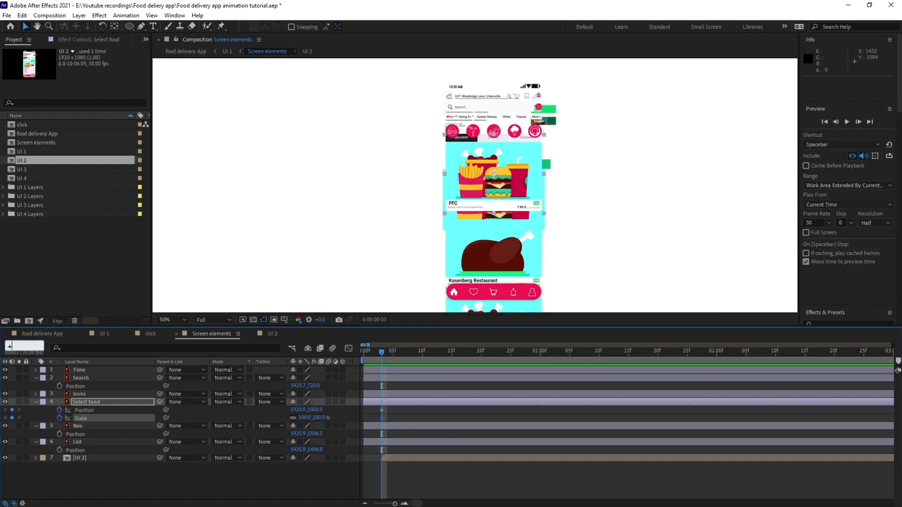
pyautogui.write('+10')
pyautogui.press('Return')
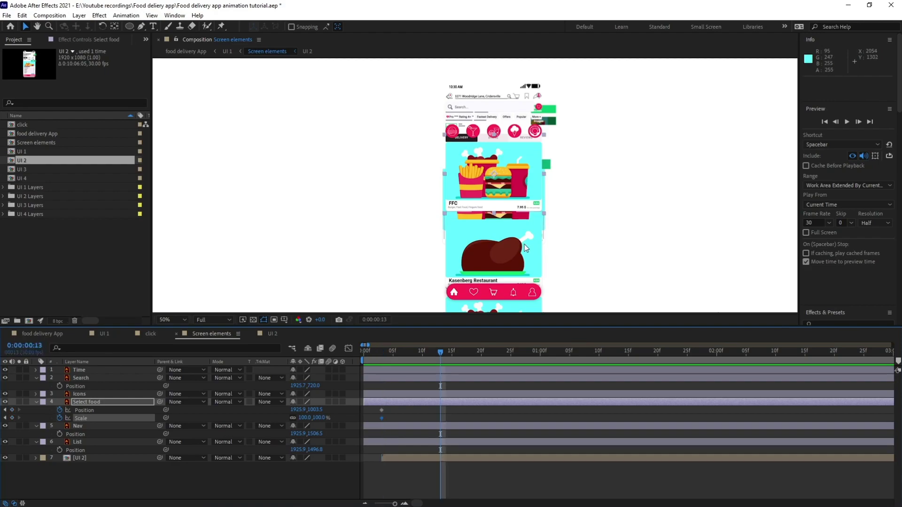
pyautogui.moveTo(495, 214); pyautogui.dragTo(509, 243)
pyautogui.scroll(1, 496, 216)
pyautogui.moveTo(514, 303); pyautogui.dragTo(498, 233)
pyautogui.moveTo(452, 406); pyautogui.dragTo(380, 424)
pyautogui.press('F9')
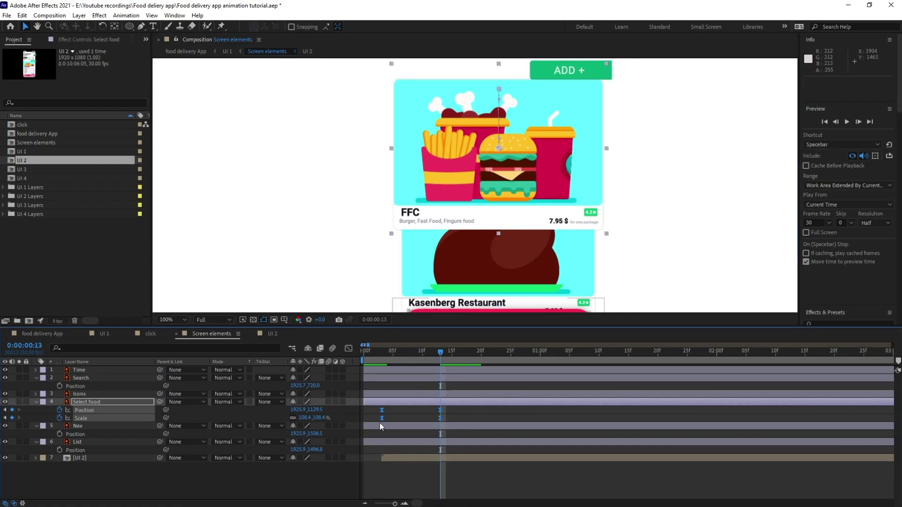
# Keyframe the List layer's Position at frame 3 and slide it horizontally out of the phone screen to 1467.9, 1496.8 at frame 13
pyautogui.click(381, 356)
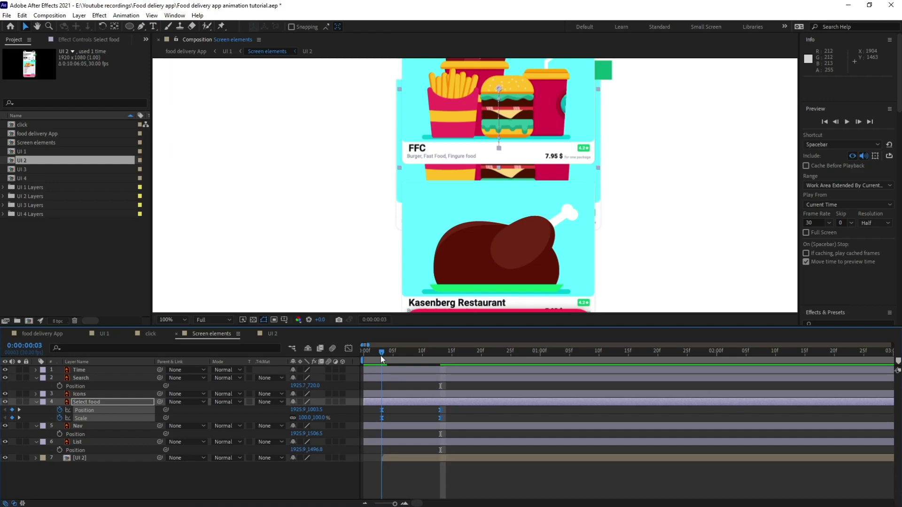
pyautogui.scroll(-1, 483, 238)
pyautogui.moveTo(503, 243); pyautogui.dragTo(485, 168)
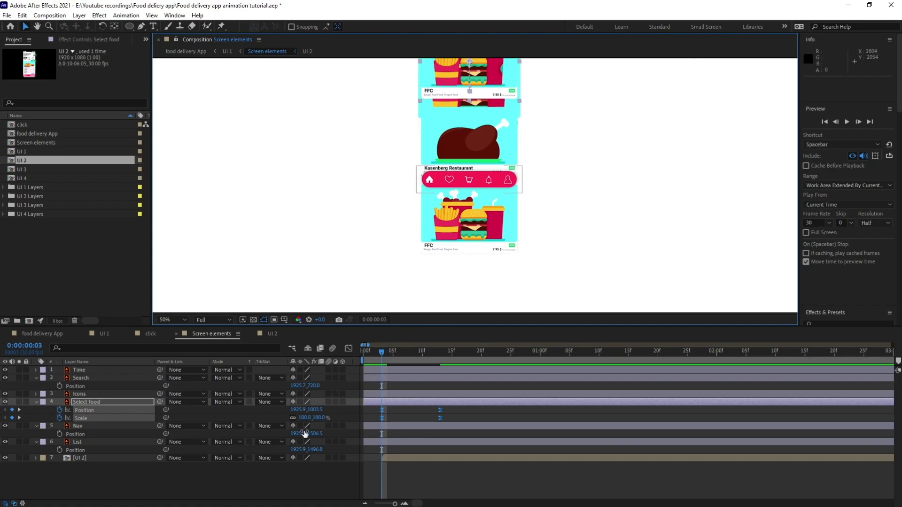
pyautogui.click(483, 242)
pyautogui.press('p')
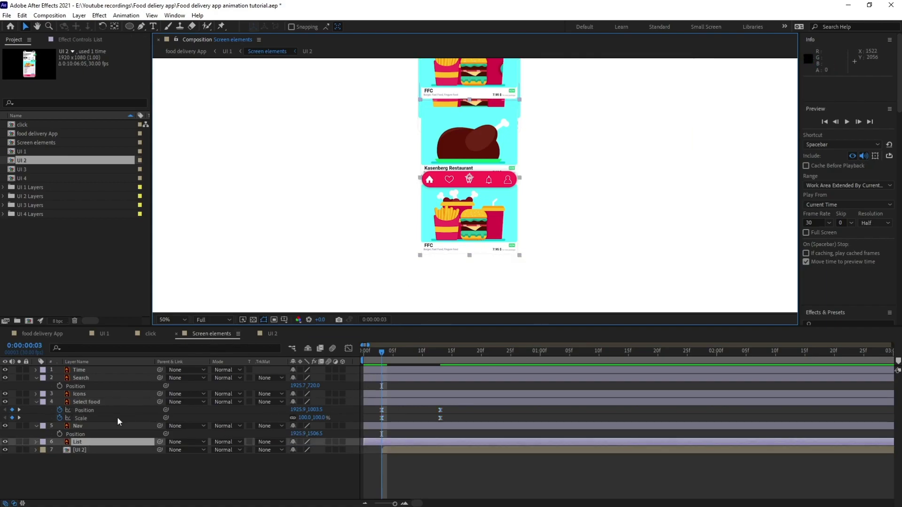
pyautogui.press('p')
pyautogui.click(59, 450)
pyautogui.hotkey('shift', 'pagedown')
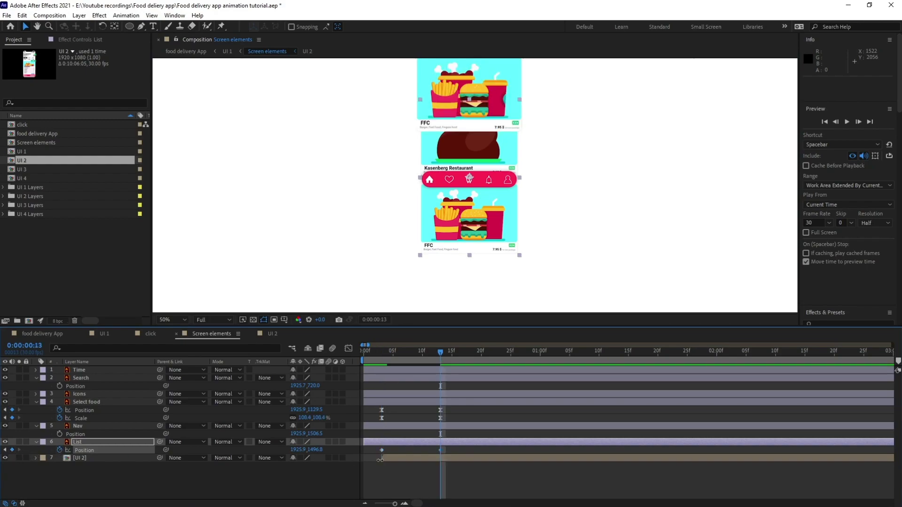
pyautogui.moveTo(501, 212); pyautogui.dragTo(386, 224)
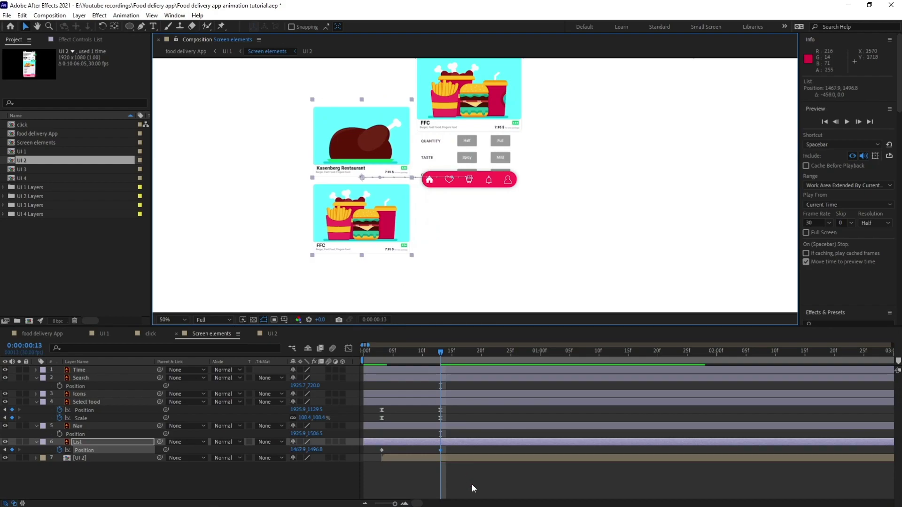
# Apply Easy Ease to the List layer's Position keyframes
pyautogui.moveTo(450, 449); pyautogui.dragTo(369, 458)
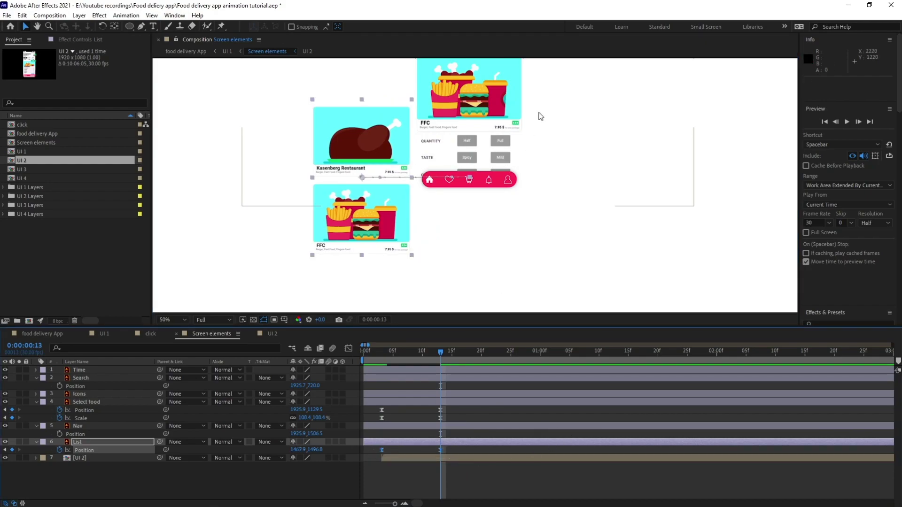
# Keyframe the Nav layer's Position at frame 3 and move it down to 1925.9, 1620.5 at frame 13, with Easy Ease on both keyframes
pyautogui.moveTo(538, 123); pyautogui.dragTo(547, 162)
pyautogui.click(500, 225)
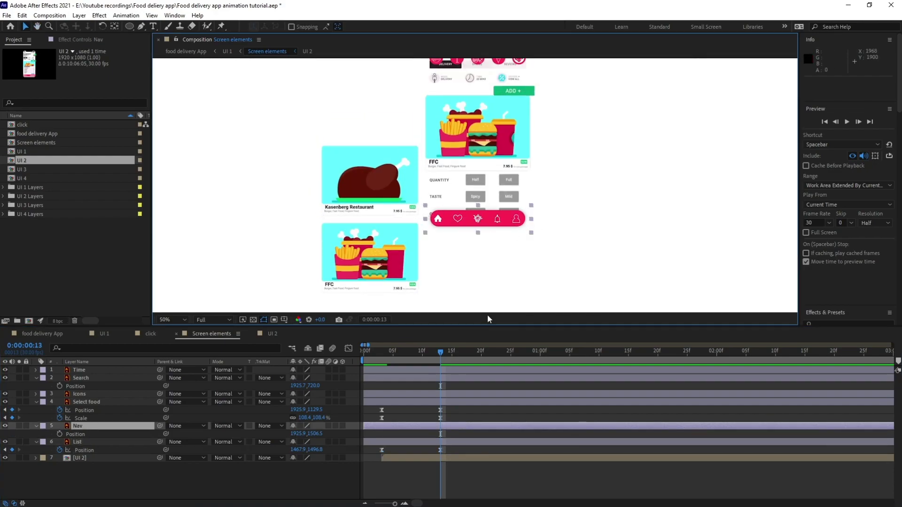
pyautogui.press('p')
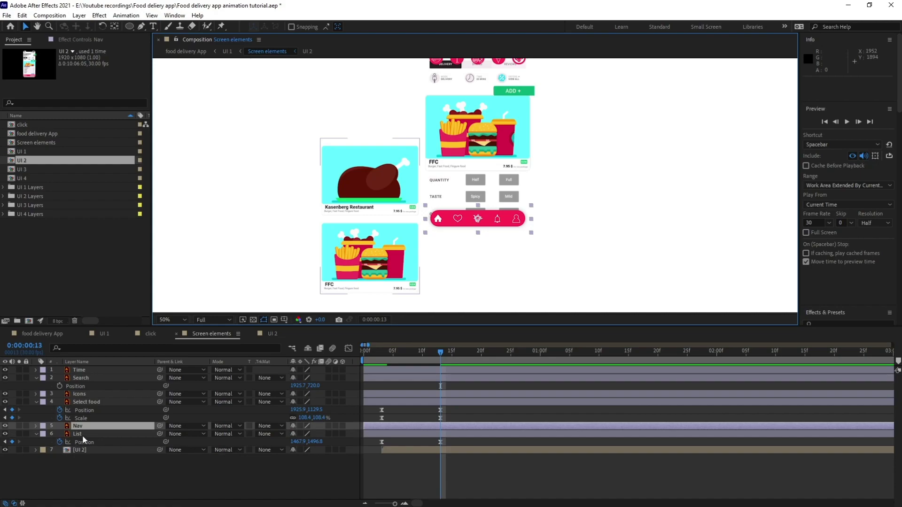
pyautogui.press('p')
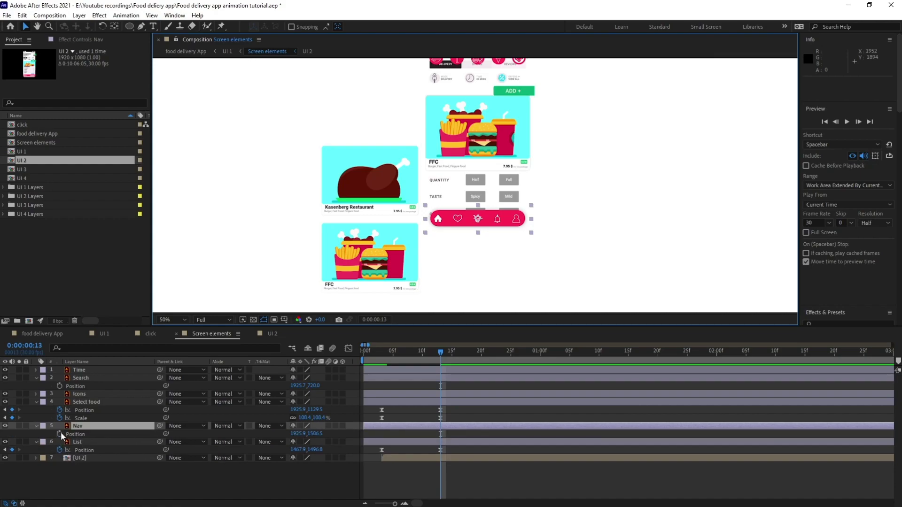
pyautogui.click(61, 433)
pyautogui.press('j')
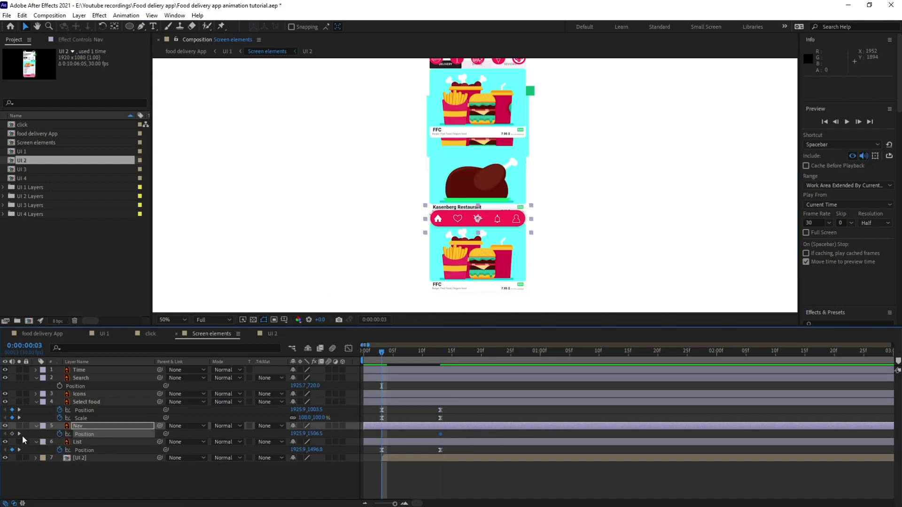
pyautogui.press('k')
pyautogui.moveTo(484, 223); pyautogui.dragTo(484, 249)
pyautogui.click(379, 434)
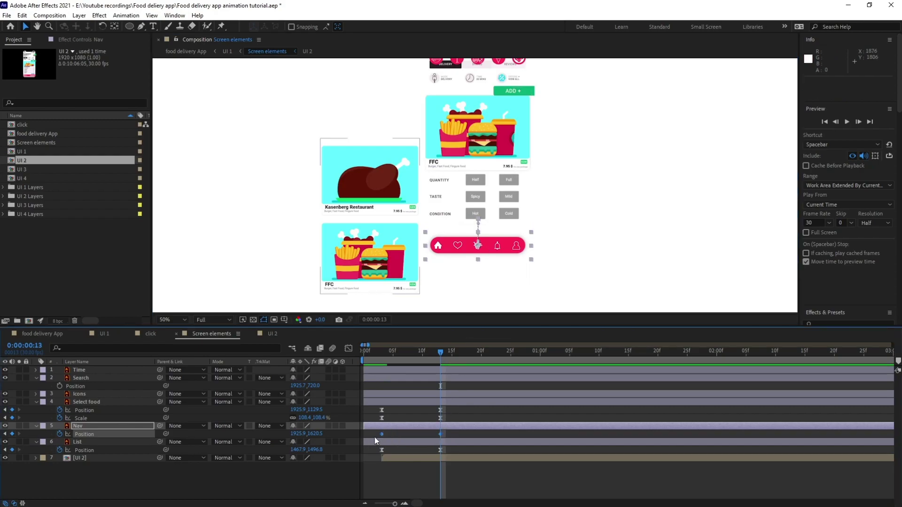
# Keyframe the Search layer's Position at frames 3 and 13 with Easy Ease, sliding it horizontally out of the phone to 1491.7, 720.0 at frame 3
pyautogui.press('j')
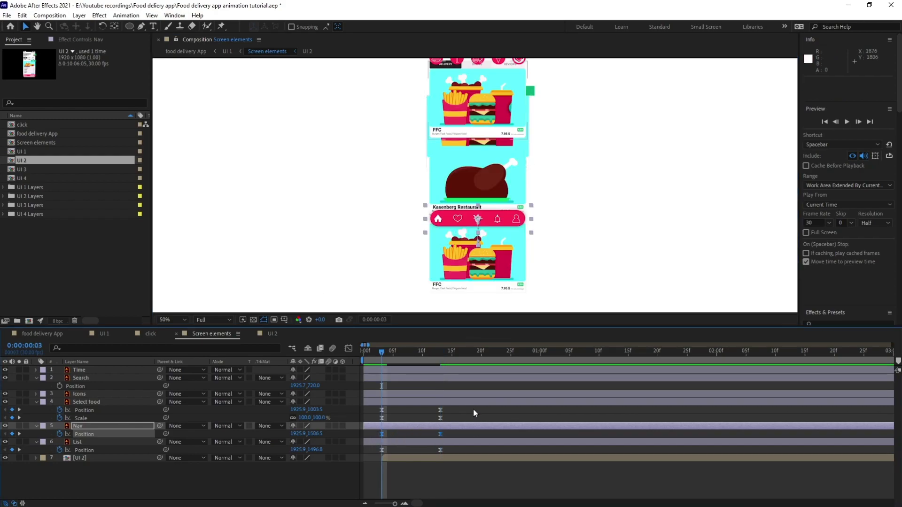
pyautogui.moveTo(552, 140); pyautogui.dragTo(531, 230)
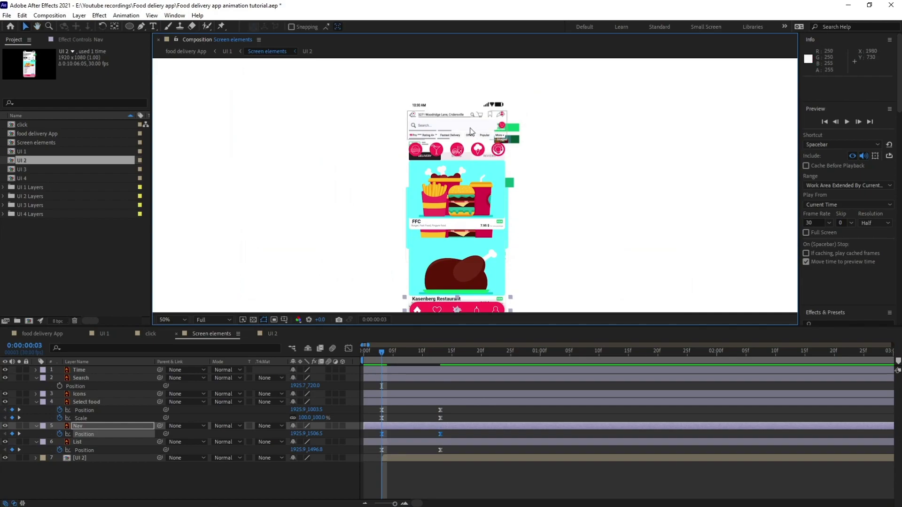
pyautogui.click(471, 126)
pyautogui.click(60, 386)
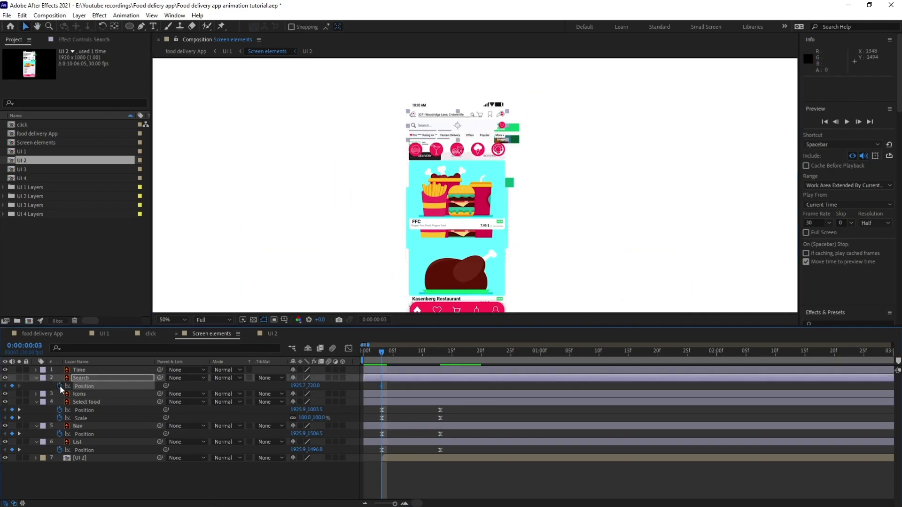
pyautogui.press('k')
pyautogui.click(12, 386)
pyautogui.press('j')
pyautogui.moveTo(472, 135); pyautogui.dragTo(369, 136)
pyautogui.moveTo(447, 382); pyautogui.dragTo(372, 387)
# Preview the Screen elements transition and return the current time to frame 3
pyautogui.scroll(-1, 433, 244)
pyautogui.press('space')
pyautogui.click(385, 354)
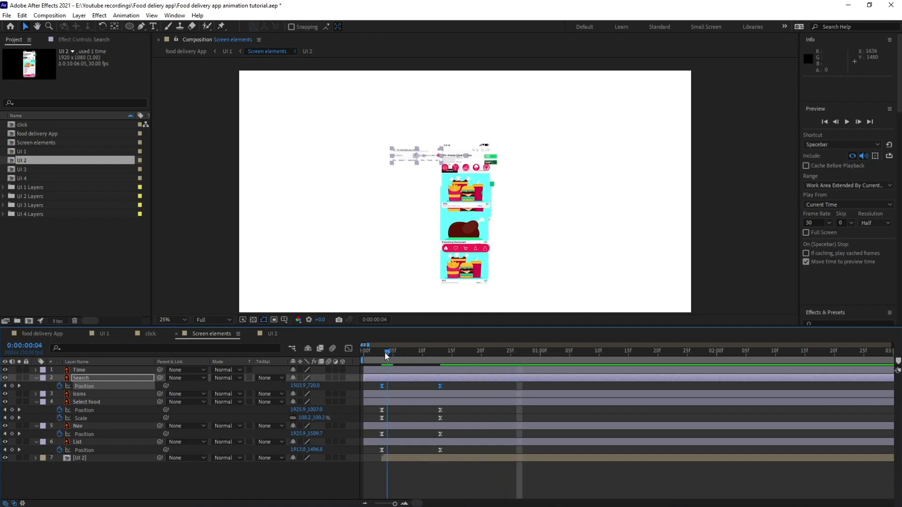
pyautogui.click(430, 471)
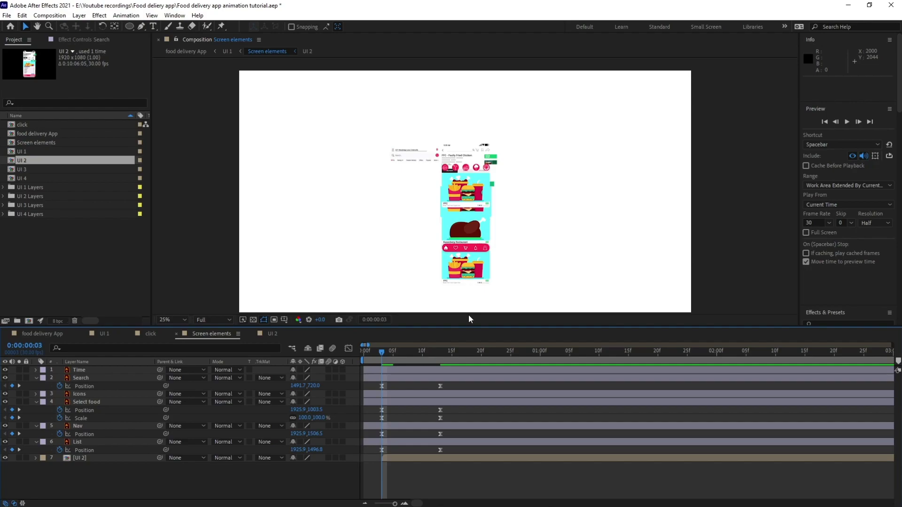
# Move the current time to frame 8 and open the UI 2 composition from its layer
pyautogui.click(16, 347)
pyautogui.write('+8')
pyautogui.press('Return')
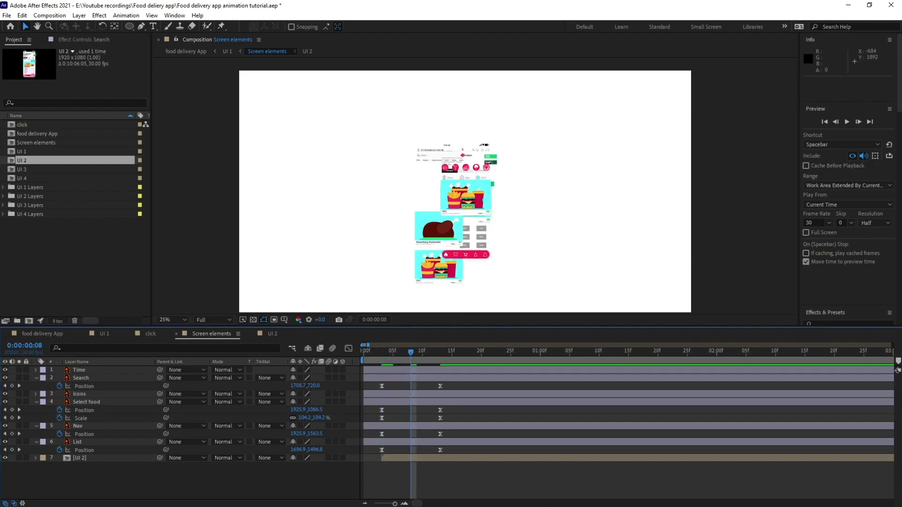
pyautogui.doubleClick(424, 458)
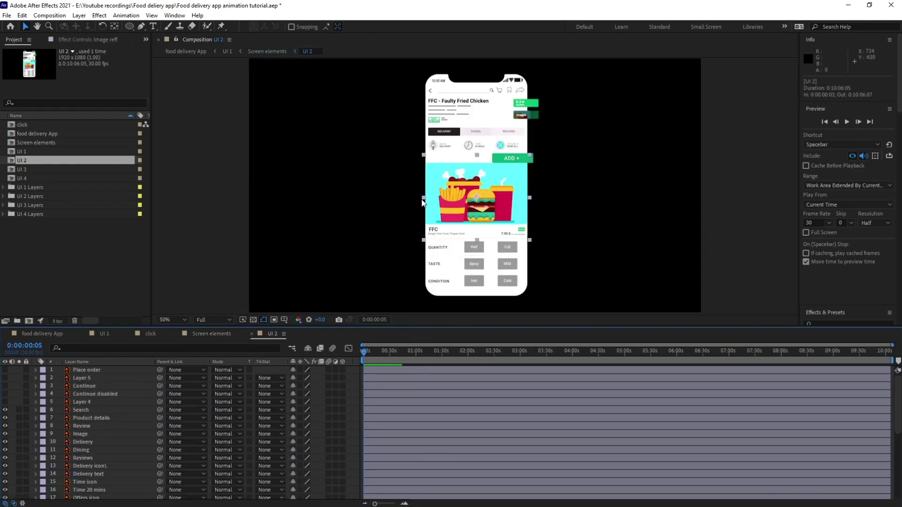
# Add Position keyframes to the Product details, Review and Image layers at frame 5 in UI 2
pyautogui.click(460, 108)
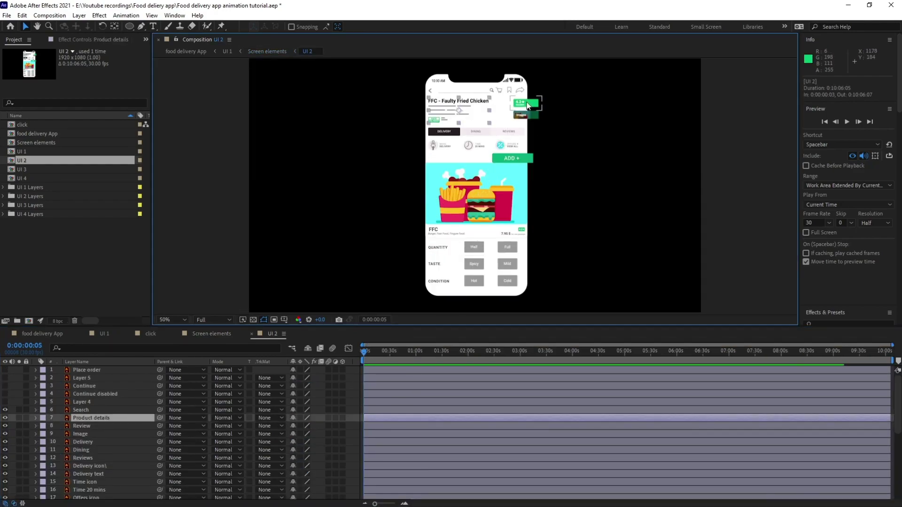
pyautogui.keyDown('shift'); pyautogui.click(527, 105); pyautogui.keyUp('shift')
pyautogui.keyDown('shift'); pyautogui.click(532, 118); pyautogui.keyUp('shift')
pyautogui.press('p')
pyautogui.click(59, 427)
pyautogui.scroll(-1, 59, 424)
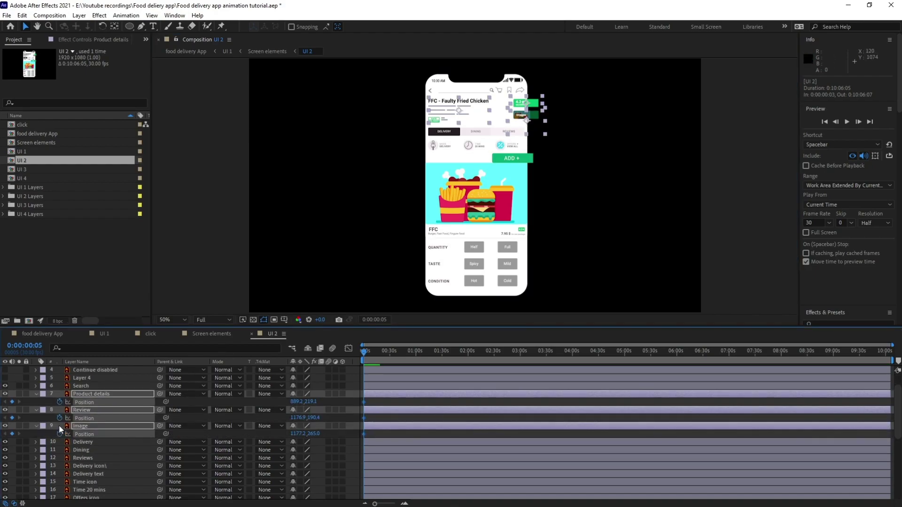
# At frame 15, move Product details to 1327.2, 219.1 together with Review and Image, outside the phone, and Easy Ease the new keyframes
pyautogui.press('=')
pyautogui.press('=')
pyautogui.press('=')
pyautogui.press('=')
pyautogui.press('=')
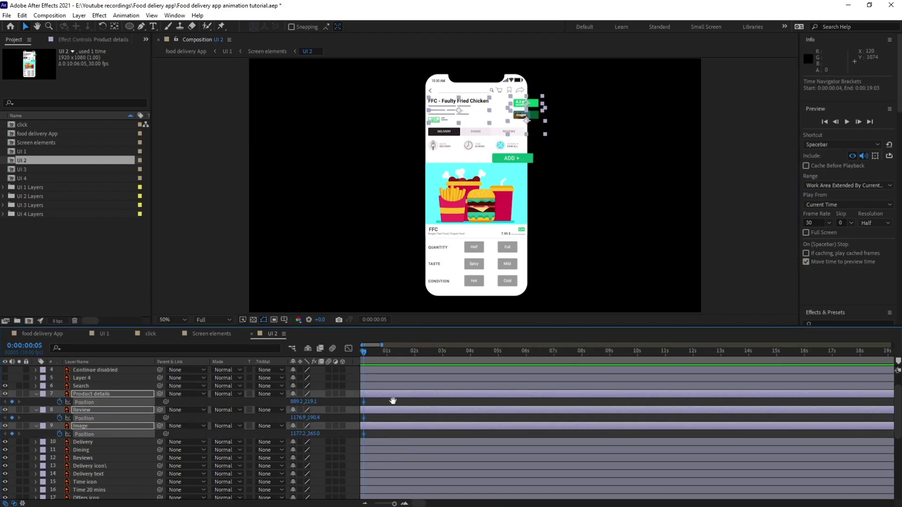
pyautogui.click(11, 347)
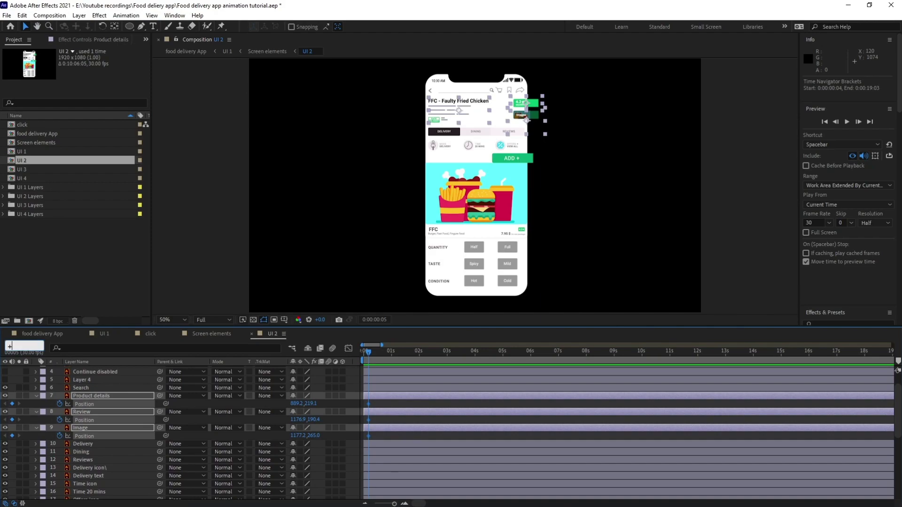
pyautogui.press('Return')
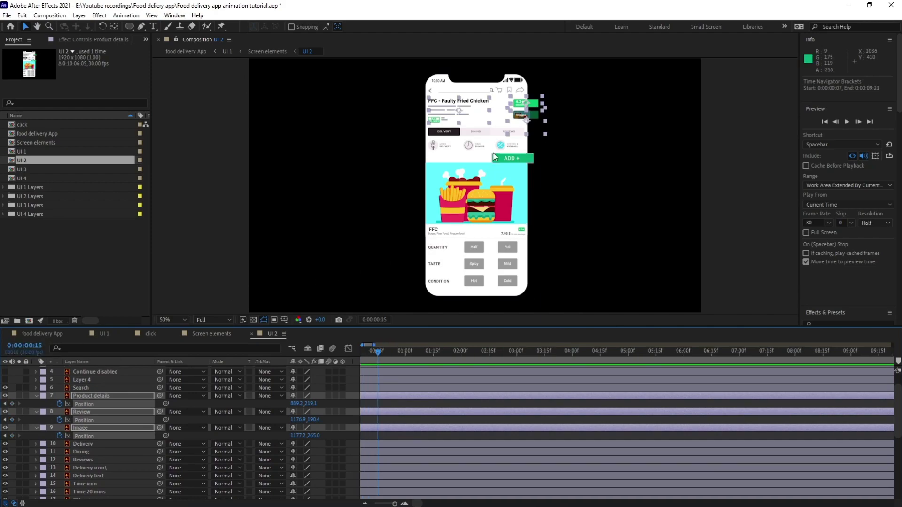
pyautogui.moveTo(476, 117); pyautogui.dragTo(580, 109)
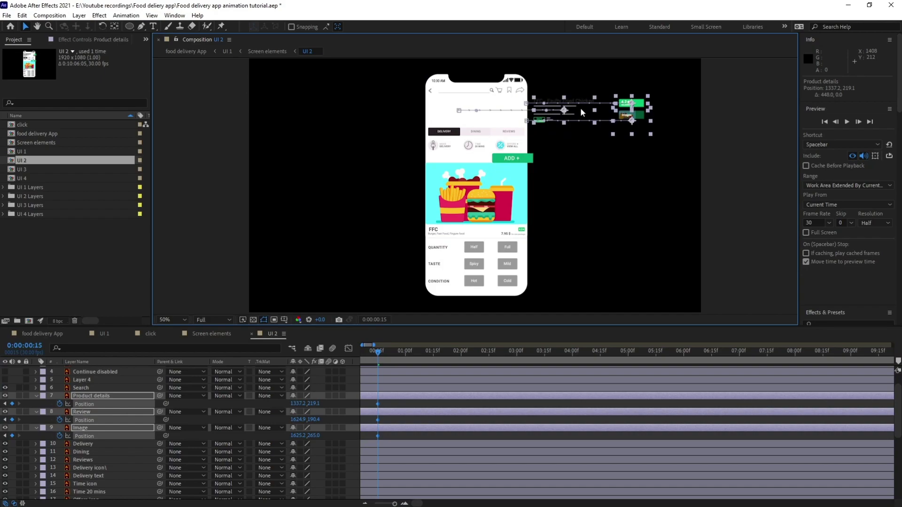
pyautogui.moveTo(385, 401); pyautogui.dragTo(373, 435)
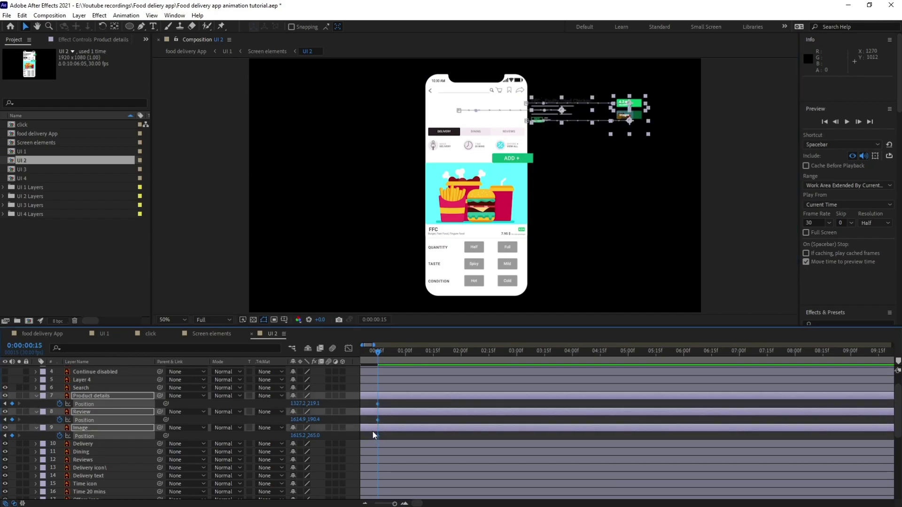
# Time-reverse the Position keyframes of Product details, Review and Image so they slide into the phone, with Easy Ease on all keyframes
pyautogui.keyDown('alt'); pyautogui.scroll(5, 382, 429); pyautogui.keyUp('alt')
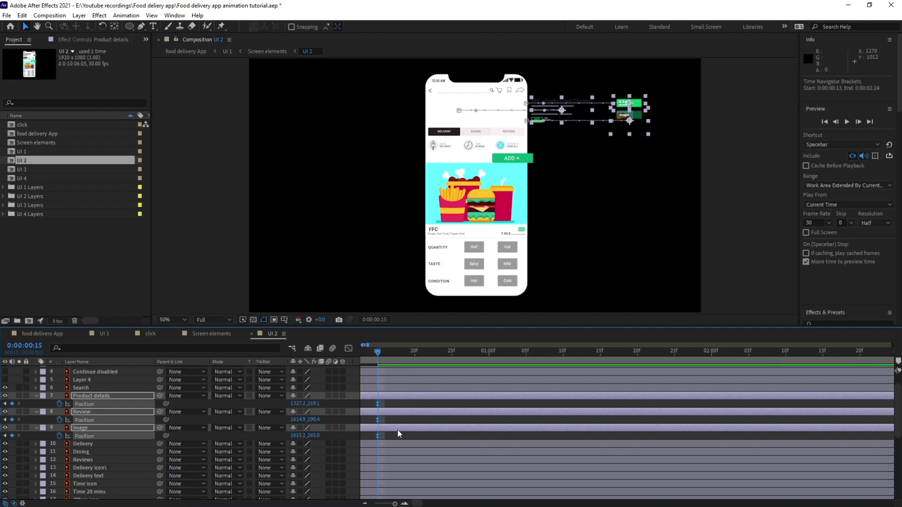
pyautogui.keyDown('alt'); pyautogui.scroll(-5, 393, 415); pyautogui.keyUp('alt')
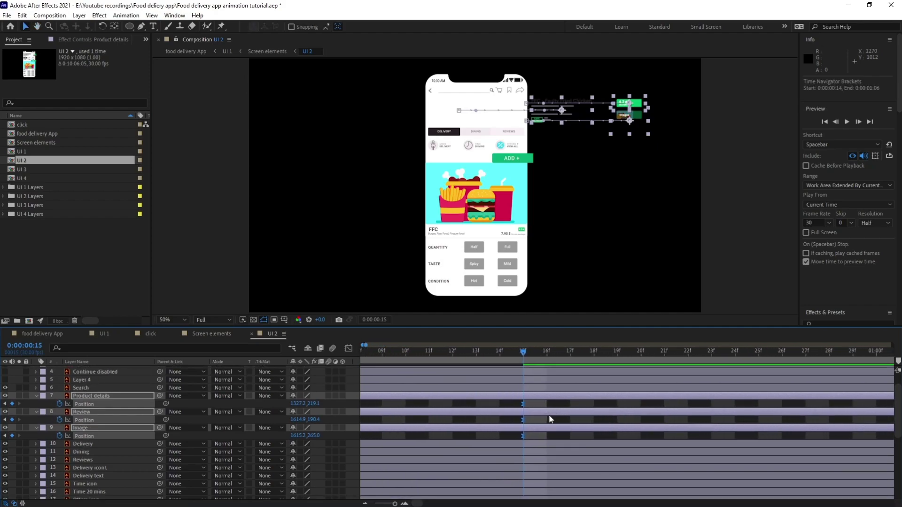
pyautogui.moveTo(435, 404); pyautogui.dragTo(378, 443)
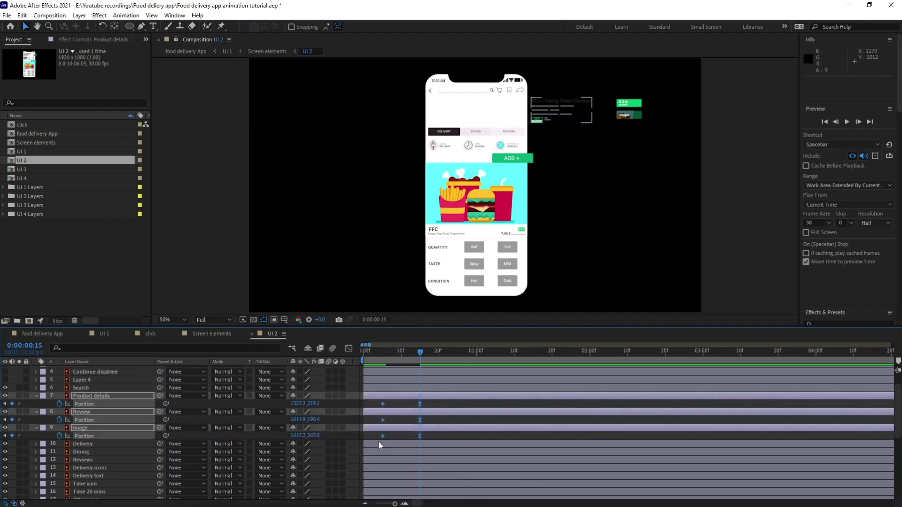
pyautogui.rightClick(385, 433)
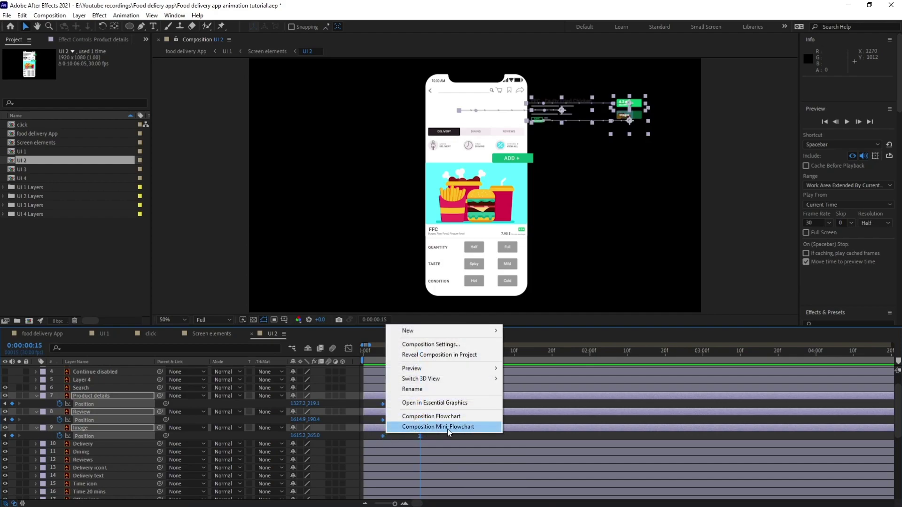
pyautogui.rightClick(383, 437)
pyautogui.moveTo(419, 431)
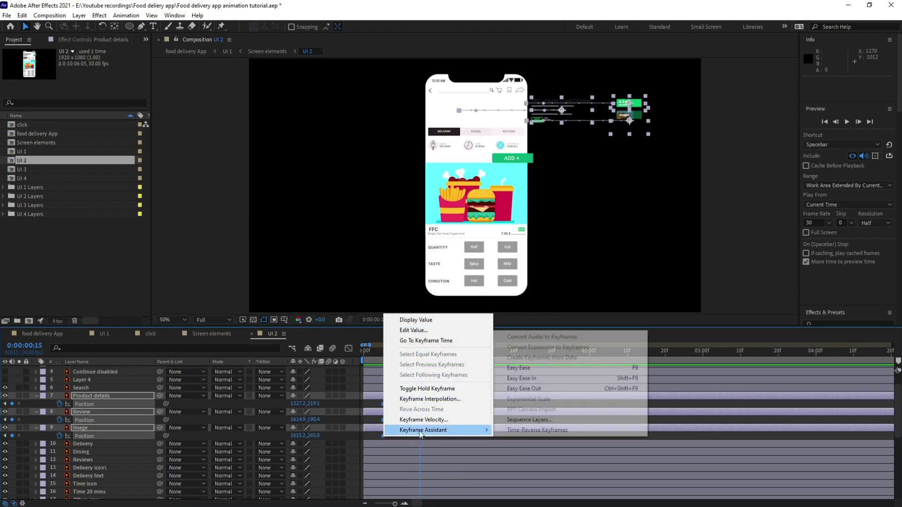
pyautogui.click(514, 433)
# Add Position keyframes to the Delivery, Dining and Reviews layers at frames 5 and 15
pyautogui.moveTo(388, 356); pyautogui.dragTo(386, 357)
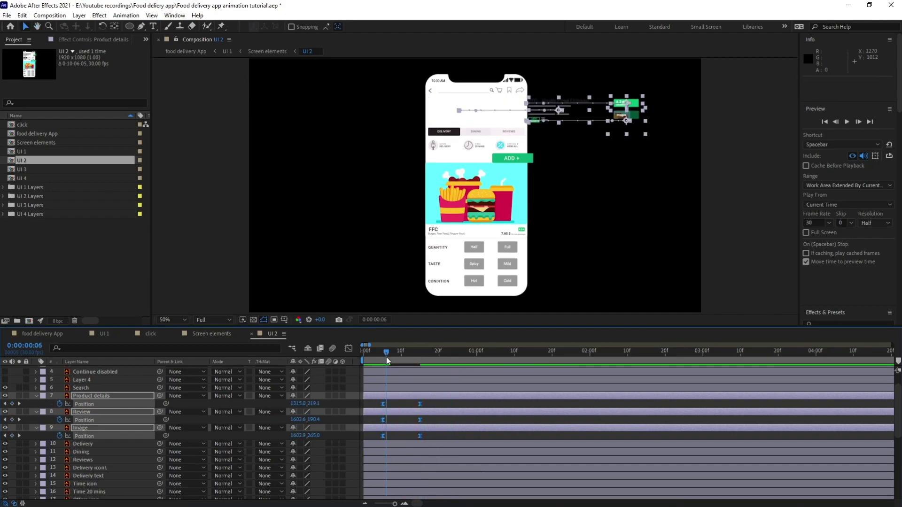
pyautogui.press('pageup')
pyautogui.click(437, 407)
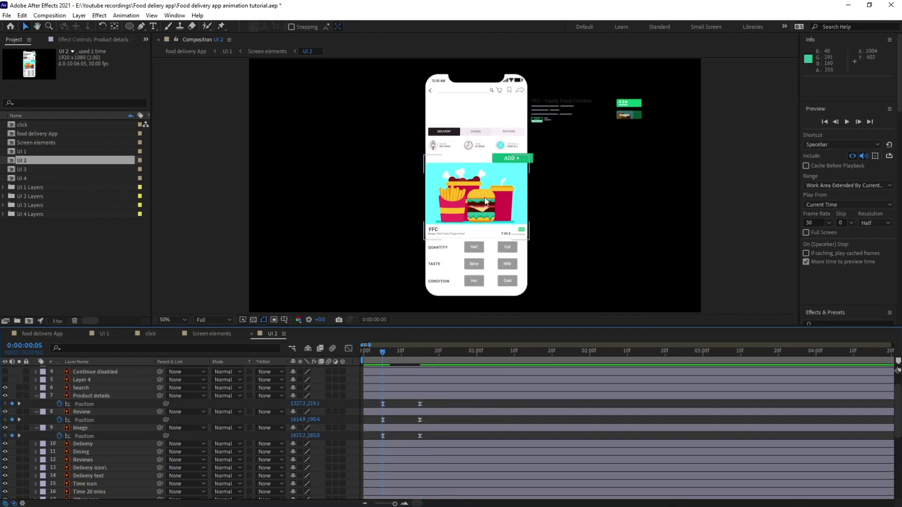
pyautogui.click(446, 134)
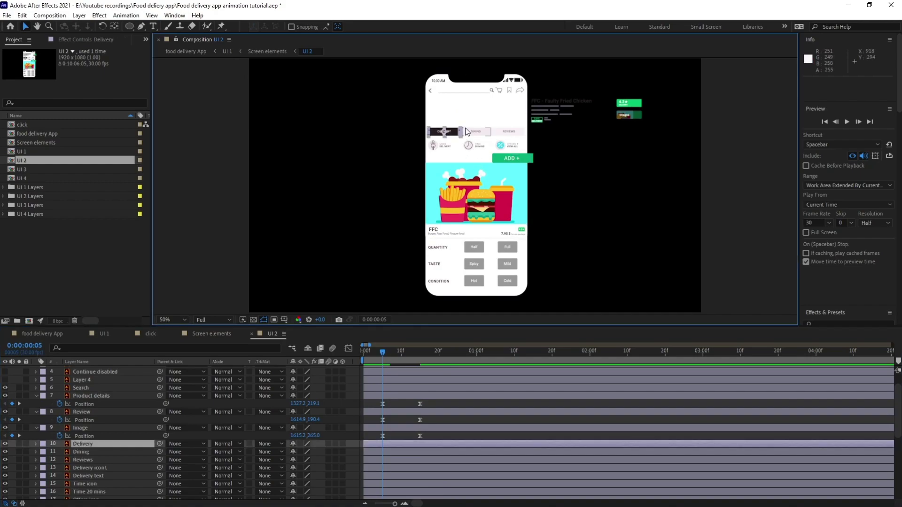
pyautogui.keyDown('ctrl'); pyautogui.click(81, 452); pyautogui.keyUp('ctrl')
pyautogui.keyDown('ctrl'); pyautogui.click(83, 460); pyautogui.keyUp('ctrl')
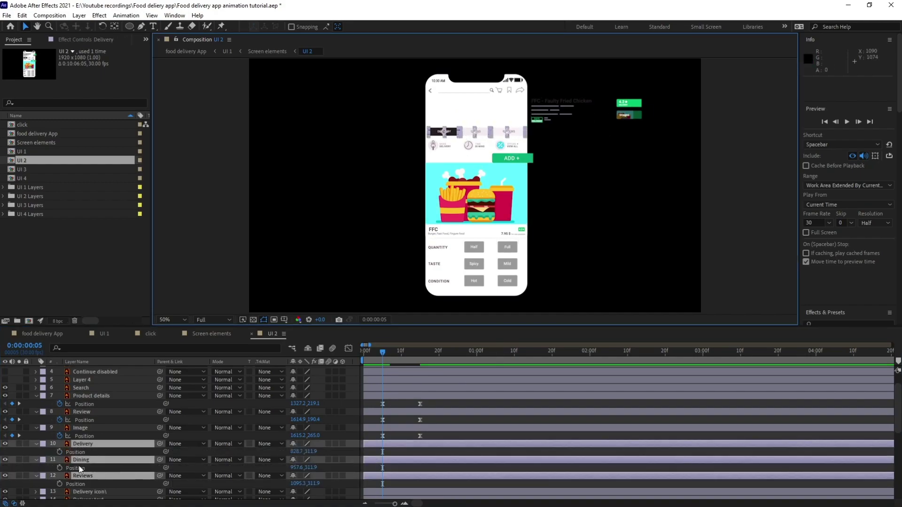
pyautogui.hotkey('alt', 'shift', 'p')
pyautogui.hotkey('shift', 'pagedown')
pyautogui.hotkey('shift', 'pageup')
pyautogui.moveTo(460, 134); pyautogui.dragTo(503, 134)
pyautogui.hotkey('ctrl', 'z')
pyautogui.moveTo(446, 132); pyautogui.dragTo(462, 130)
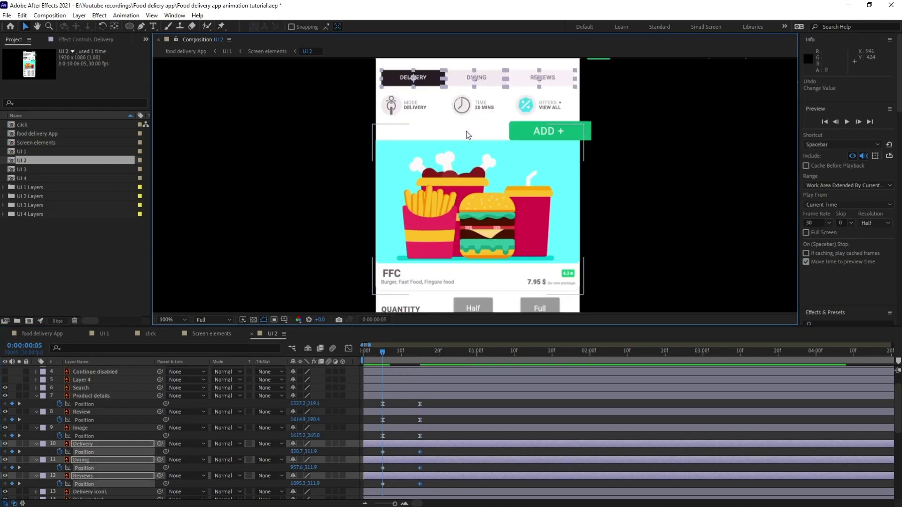
# At frame 5, nudge Delivery, Dining and Reviews horizontally out of the phone to X positions 1258.7, 1387.6 and 1525.3
pyautogui.hotkey('shift', 'Right')
pyautogui.hotkey('shift', 'Right')
pyautogui.hotkey('shift', 'Right')
pyautogui.hotkey('shift', 'Right')
pyautogui.hotkey('shift', 'Right')
pyautogui.press('Right')
pyautogui.press('Right')
pyautogui.press('Right')
pyautogui.press('Right')
pyautogui.press('Right')
pyautogui.press('Right')
pyautogui.press('Right')
pyautogui.press('Right')
pyautogui.hotkey('shift', 'Right')
pyautogui.hotkey('shift', 'Right')
pyautogui.hotkey('shift', 'Right')
pyautogui.hotkey('shift', 'Right')
pyautogui.hotkey('shift', 'Right')
pyautogui.hotkey('shift', 'Right')
pyautogui.hotkey('shift', 'Right')
pyautogui.hotkey('shift', 'Right')
pyautogui.hotkey('shift', 'Right')
pyautogui.hotkey('shift', 'Right')
pyautogui.hotkey('shift', 'Right')
pyautogui.hotkey('shift', 'Right')
pyautogui.hotkey('shift', 'Right')
pyautogui.hotkey('shift', 'Right')
pyautogui.hotkey('shift', 'Right')
pyautogui.hotkey('shift', 'Right')
pyautogui.hotkey('shift', 'Right')
pyautogui.hotkey('shift', 'Right')
pyautogui.hotkey('shift', 'Right')
pyautogui.press('Right')
pyautogui.press('Right')
pyautogui.press('Right')
pyautogui.press('Right')
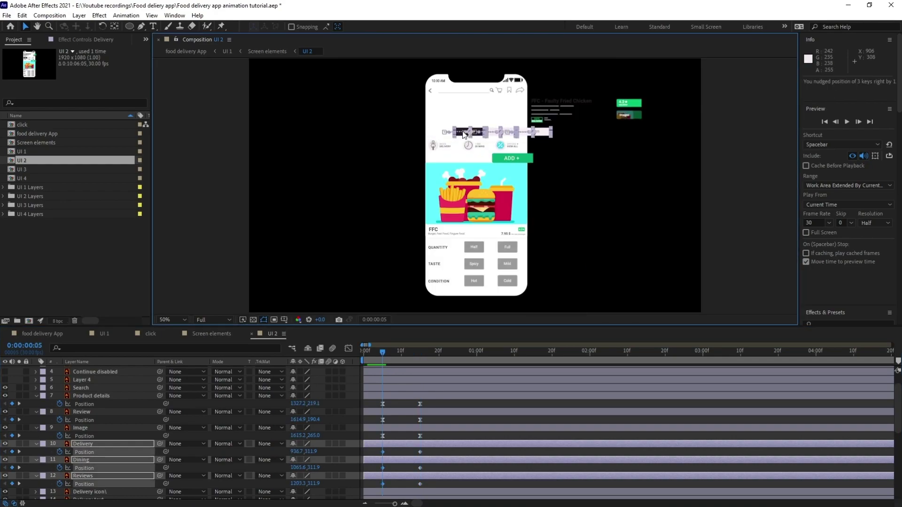
pyautogui.hotkey('shift', 'Right')
pyautogui.hotkey('shift', 'Right')
pyautogui.hotkey('shift', 'Right')
pyautogui.hotkey('shift', 'Right')
pyautogui.hotkey('shift', 'Right')
pyautogui.hotkey('shift', 'Right')
pyautogui.hotkey('shift', 'Right')
pyautogui.hotkey('shift', 'Right')
pyautogui.hotkey('shift', 'Right')
pyautogui.hotkey('shift', 'Right')
pyautogui.hotkey('shift', 'Right')
pyautogui.hotkey('shift', 'Right')
pyautogui.hotkey('shift', 'Right')
pyautogui.hotkey('shift', 'Right')
pyautogui.hotkey('shift', 'Right')
pyautogui.hotkey('shift', 'Right')
pyautogui.hotkey('shift', 'Right')
pyautogui.press('Right')
pyautogui.press('Right')
pyautogui.press('Right')
pyautogui.press('Right')
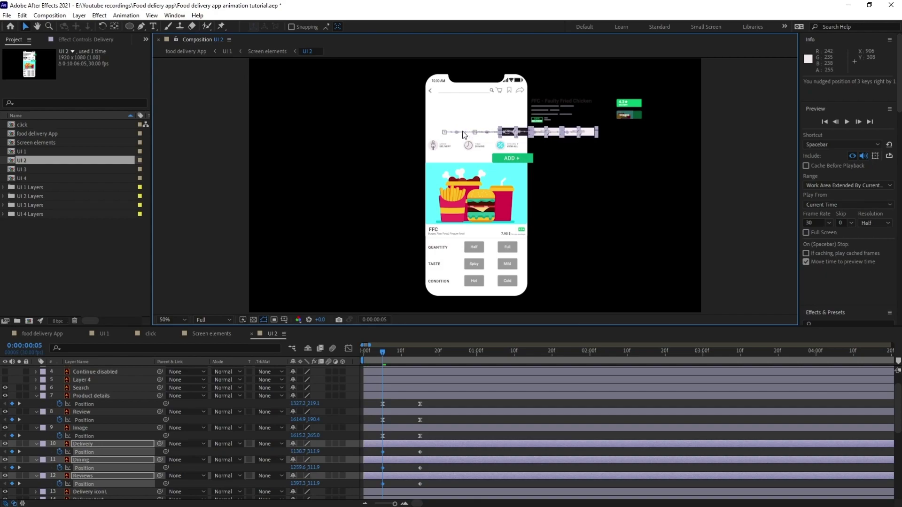
pyautogui.press('Right')
pyautogui.press('Right')
pyautogui.press('Right')
pyautogui.press('Right')
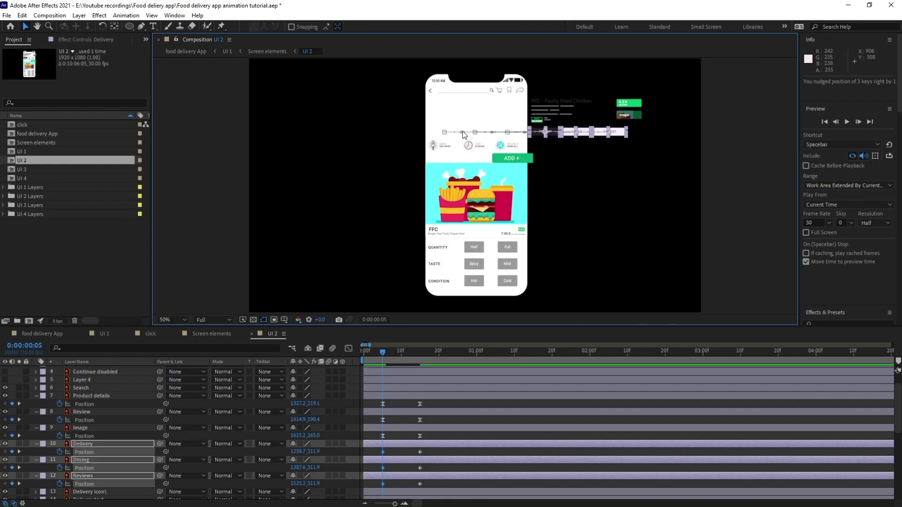
# At frame 5, add Position keyframes to the delivery, time and offers icons and texts, the Add button, and the quantity, taste and condition layers
pyautogui.scroll(-2, 438, 445)
pyautogui.click(427, 417)
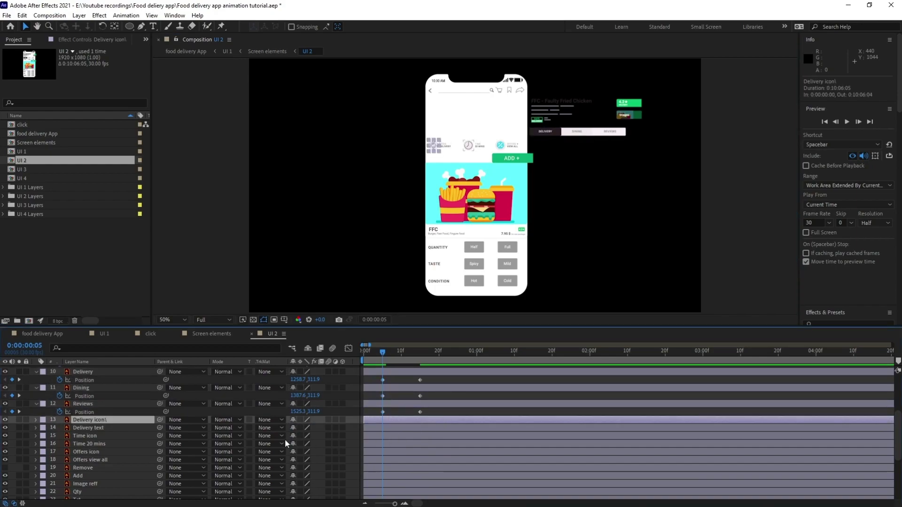
pyautogui.keyDown('ctrl'); pyautogui.click(87, 428); pyautogui.keyUp('ctrl')
pyautogui.keyDown('ctrl'); pyautogui.click(88, 436); pyautogui.keyUp('ctrl')
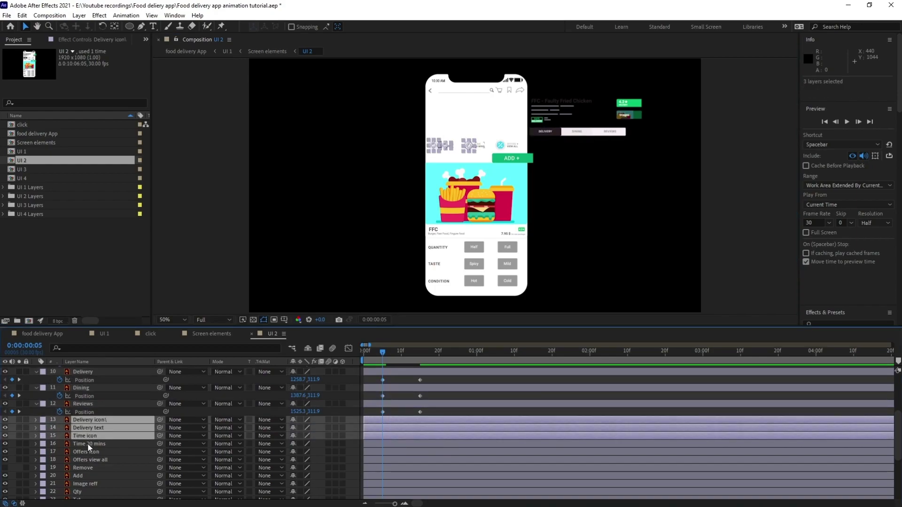
pyautogui.keyDown('ctrl'); pyautogui.click(88, 444); pyautogui.keyUp('ctrl')
pyautogui.keyDown('ctrl'); pyautogui.click(89, 451); pyautogui.keyUp('ctrl')
pyautogui.keyDown('ctrl'); pyautogui.click(88, 459); pyautogui.keyUp('ctrl')
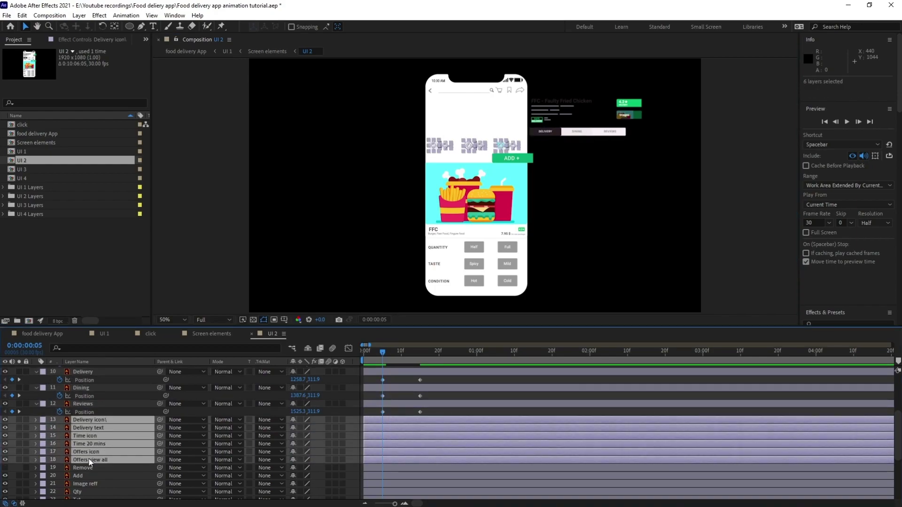
pyautogui.press('p')
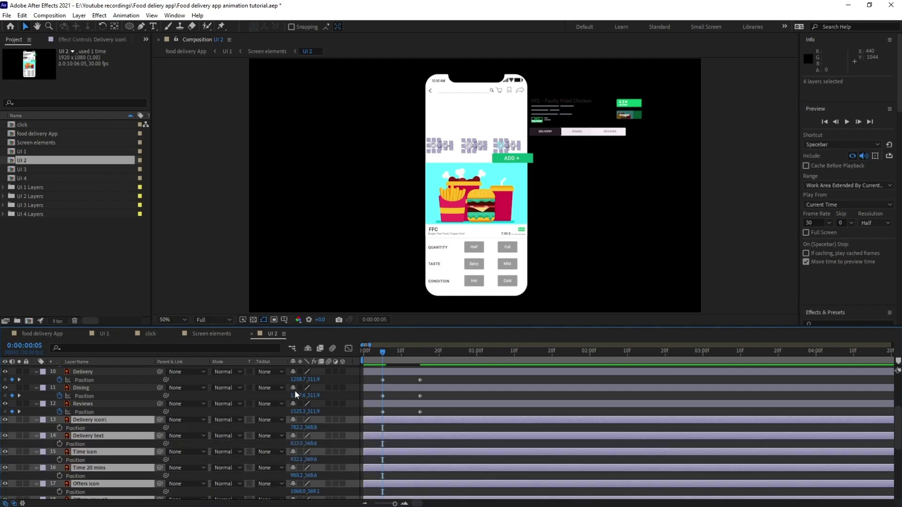
pyautogui.keyDown('shift'); pyautogui.click(526, 160); pyautogui.keyUp('shift')
pyautogui.scroll(-2, 512, 227)
pyautogui.scroll(2, 511, 227)
pyautogui.keyDown('shift'); pyautogui.click(438, 249); pyautogui.keyUp('shift')
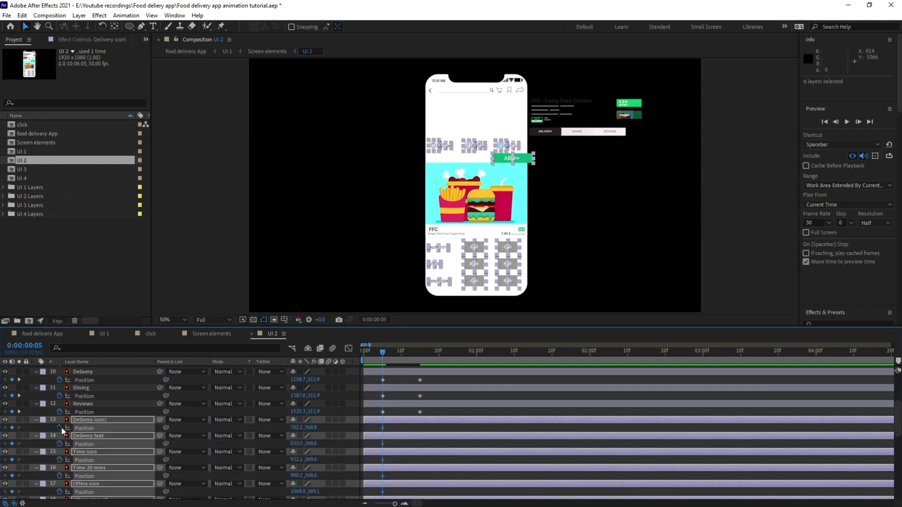
pyautogui.click(60, 427)
# At frame 15, move the selected layers horizontally out of the phone, then Easy Ease and time-reverse their keyframes, with Delivery icon's outside position at X 1224.2
pyautogui.hotkey('shift', 'pagedown')
pyautogui.hotkey('shift', 'Right')
pyautogui.hotkey('shift', 'Right')
pyautogui.hotkey('shift', 'Right')
pyautogui.hotkey('shift', 'Right')
pyautogui.hotkey('shift', 'Right')
pyautogui.hotkey('shift', 'Right')
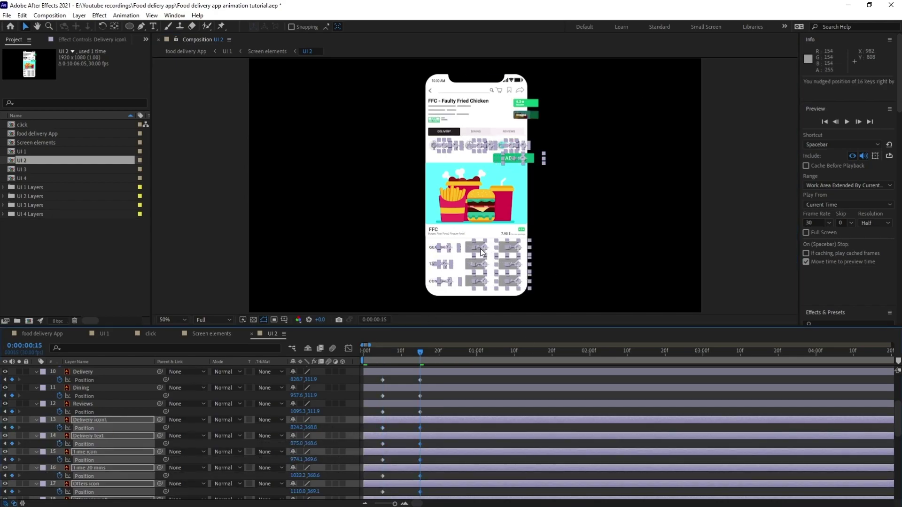
pyautogui.hotkey('shift', 'Right')
pyautogui.hotkey('shift', 'Right')
pyautogui.hotkey('shift', 'Right')
pyautogui.hotkey('shift', 'Right')
pyautogui.hotkey('shift', 'Right')
pyautogui.hotkey('shift', 'Right')
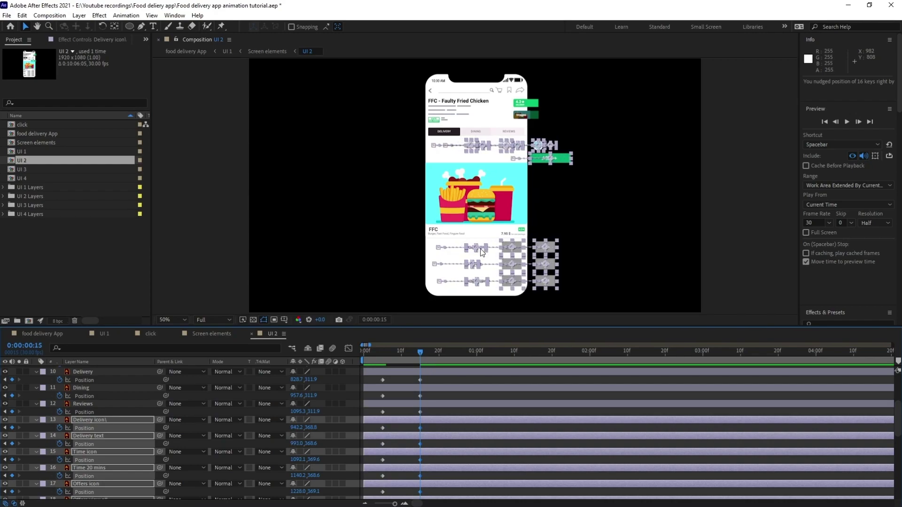
pyautogui.hotkey('shift', 'Right')
pyautogui.hotkey('shift', 'Right')
pyautogui.hotkey('shift', 'Right')
pyautogui.hotkey('shift', 'Right')
pyautogui.hotkey('shift', 'Right')
pyautogui.hotkey('shift', 'Right')
pyautogui.hotkey('shift', 'Right')
pyautogui.hotkey('shift', 'Right')
pyautogui.hotkey('shift', 'Right')
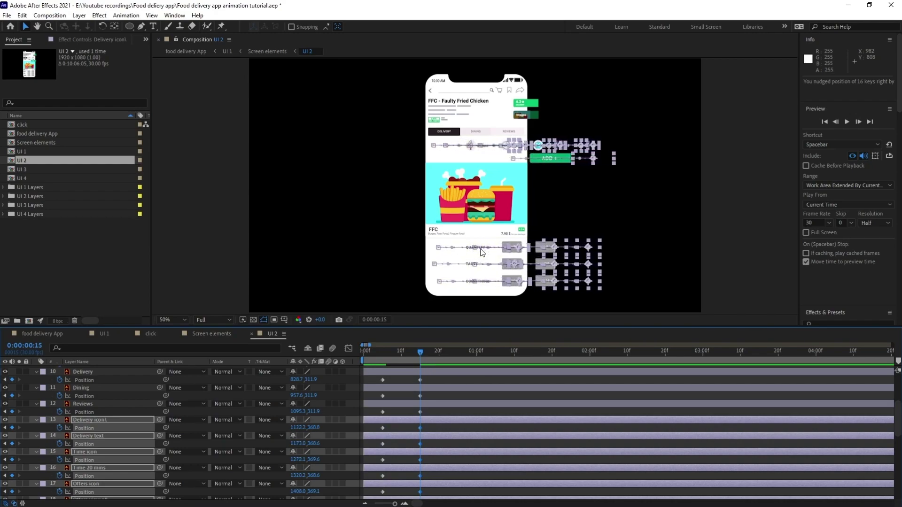
pyautogui.press('Right')
pyautogui.press('Right')
pyautogui.press('Right')
pyautogui.press('Right')
pyautogui.press('Right')
pyautogui.press('Right')
# Delete the Image reff layer from UI 2
pyautogui.scroll(-1, 474, 429)
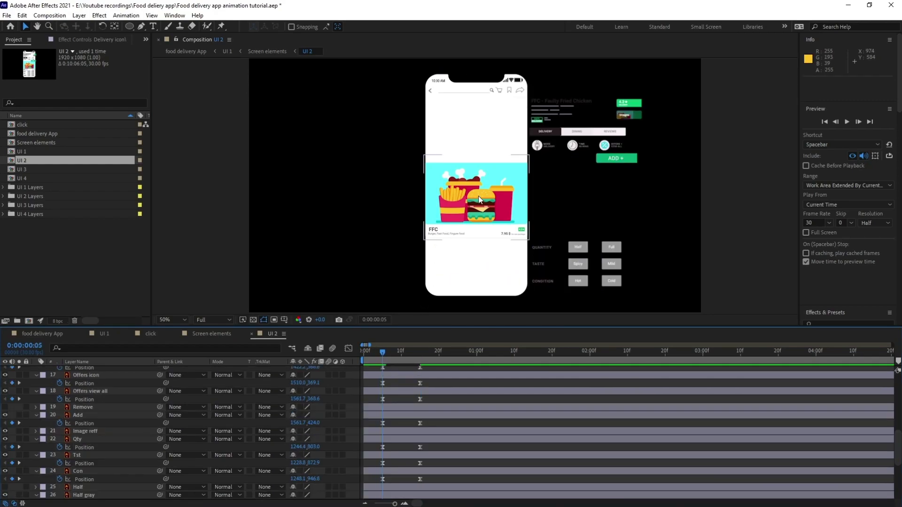
pyautogui.click(481, 196)
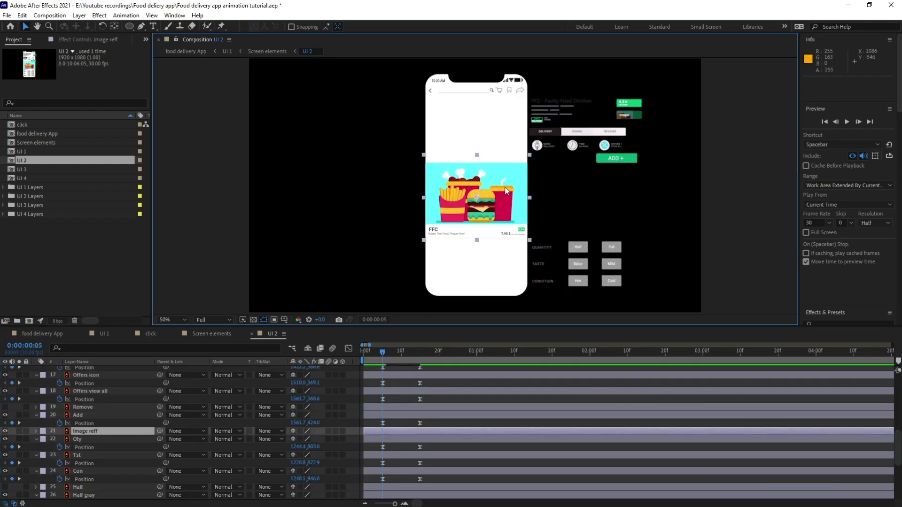
pyautogui.press('Delete')
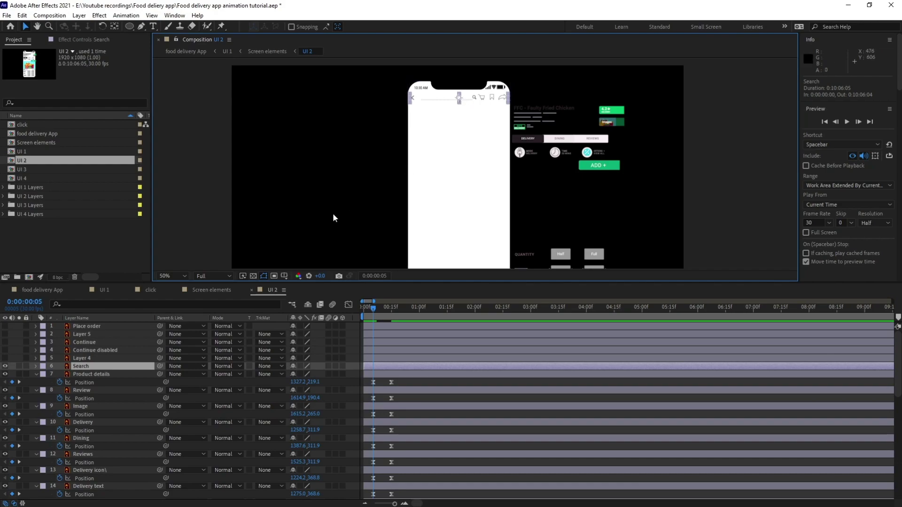
# Keyframe the Search layer's Position at frames 5 and 15, move it out of the phone to 1429.7, 136.7 at frame 5, and Easy Ease both keyframes
pyautogui.press('p')
pyautogui.click(59, 375)
pyautogui.hotkey('shift', 'pagedown')
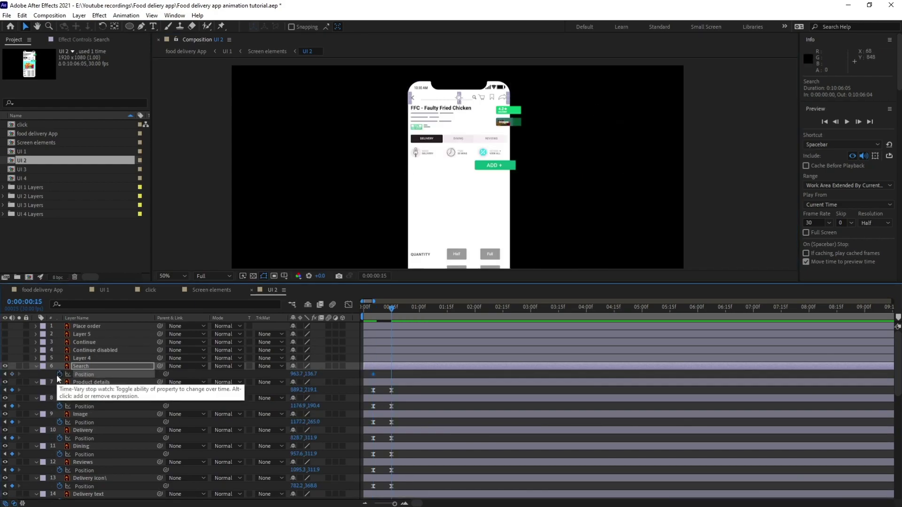
pyautogui.hotkey('shift', 'pageup')
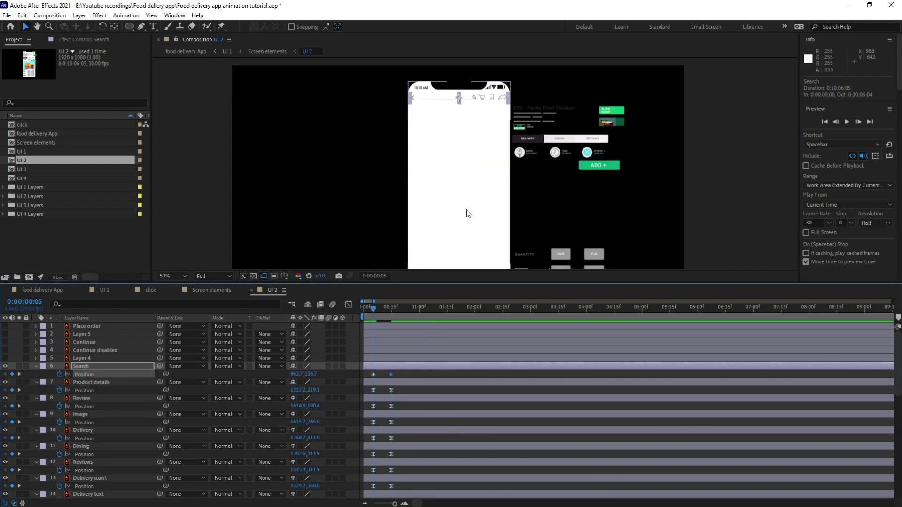
pyautogui.moveTo(468, 99); pyautogui.dragTo(579, 100)
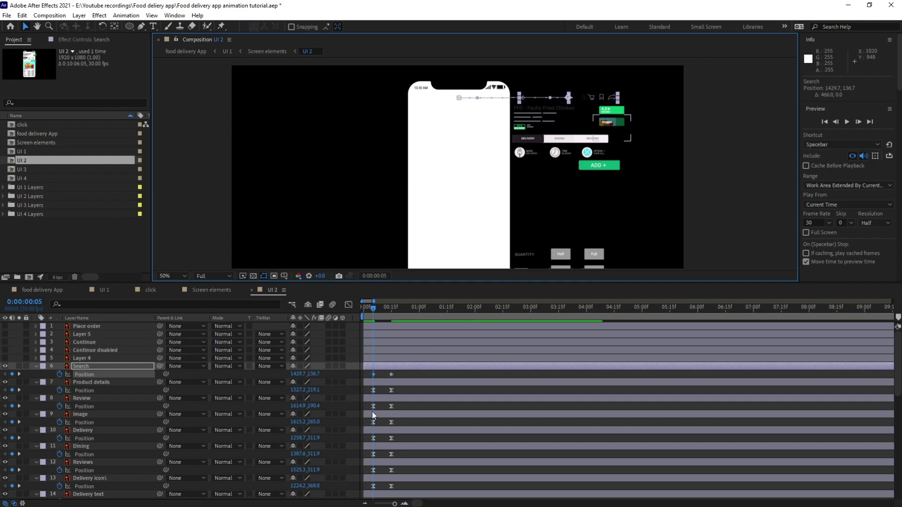
pyautogui.press('F9')
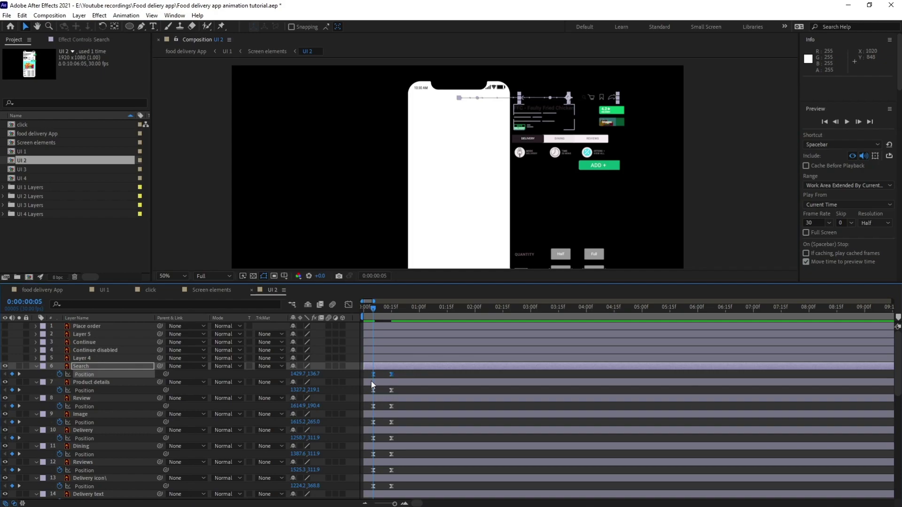
# Stagger the Position keyframe pairs by one frame per layer, starting Product details at frame 6, Review at 7 and Image at 8
pyautogui.moveTo(399, 375); pyautogui.dragTo(363, 486)
pyautogui.scroll(8, 430, 396)
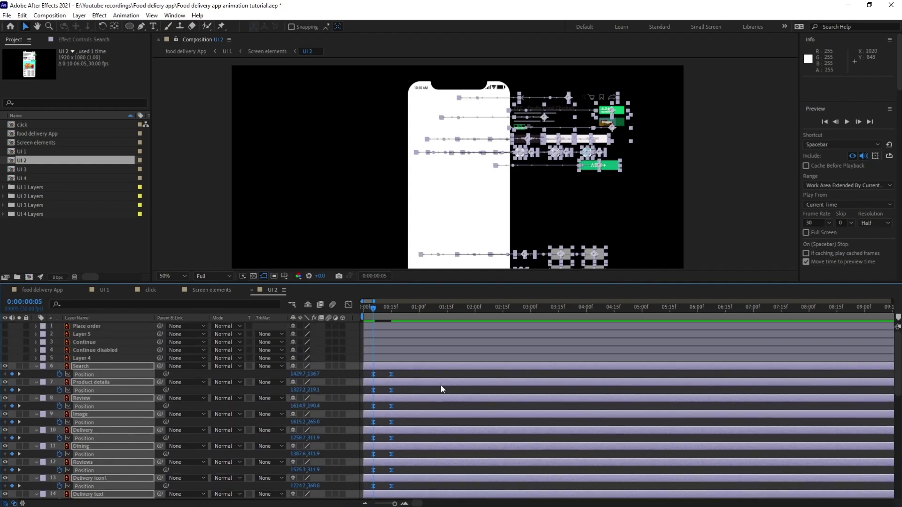
pyautogui.press('=')
pyautogui.press('=')
pyautogui.press('pagedown')
pyautogui.keyDown('shift'); pyautogui.click(447, 374); pyautogui.keyUp('shift')
pyautogui.keyDown('shift'); pyautogui.click(374, 374); pyautogui.keyUp('shift')
pyautogui.moveTo(373, 391); pyautogui.dragTo(388, 407)
pyautogui.press('pagedown')
pyautogui.keyDown('shift'); pyautogui.moveTo(481, 403); pyautogui.dragTo(382, 408); pyautogui.keyUp('shift')
pyautogui.moveTo(389, 423); pyautogui.dragTo(396, 424)
# Stagger the keyframe pairs of Delivery, Dining, Reviews and Delivery icon to start at frames 9, 10, 11 and 12
pyautogui.scroll(-2, 441, 415)
pyautogui.keyDown('shift'); pyautogui.moveTo(477, 372); pyautogui.dragTo(403, 390); pyautogui.keyUp('shift')
pyautogui.keyDown('shift'); pyautogui.moveTo(486, 386); pyautogui.dragTo(410, 406); pyautogui.keyUp('shift')
pyautogui.keyDown('shift'); pyautogui.moveTo(486, 403); pyautogui.dragTo(409, 404); pyautogui.keyUp('shift')
pyautogui.scroll(-1, 417, 423)
pyautogui.moveTo(418, 415); pyautogui.dragTo(425, 415)
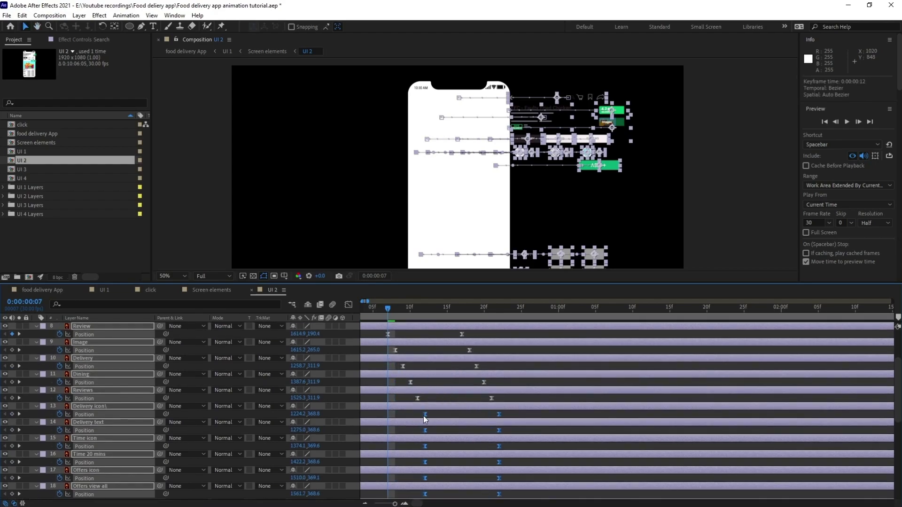
# Offset the keyframe pairs of Delivery text, Time icon, Time 20 mins and Offers icon to start at frames 13, 14, 15 and 16
pyautogui.scroll(-2, 425, 416)
pyautogui.keyDown('shift'); pyautogui.moveTo(508, 364); pyautogui.dragTo(443, 400); pyautogui.keyUp('shift')
pyautogui.keyDown('shift'); pyautogui.click(433, 382); pyautogui.keyUp('shift')
pyautogui.moveTo(451, 422); pyautogui.dragTo(443, 422)
pyautogui.moveTo(447, 430); pyautogui.dragTo(454, 432)
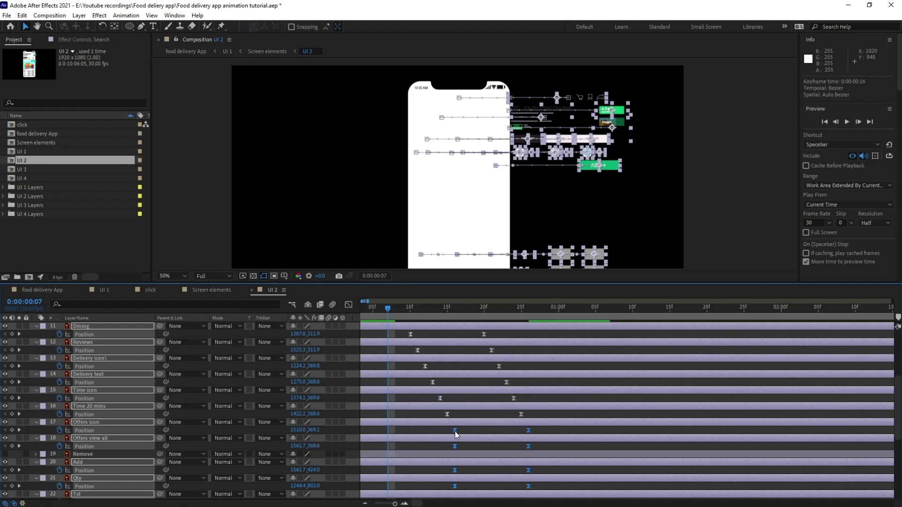
# Shift the keyframe pairs of Offers view all, Add and Qty to start at frames 17, 18 and 19
pyautogui.scroll(-3, 488, 404)
pyautogui.moveTo(535, 354); pyautogui.dragTo(461, 375)
pyautogui.moveTo(547, 371); pyautogui.dragTo(470, 399)
pyautogui.moveTo(553, 396); pyautogui.dragTo(465, 404)
pyautogui.moveTo(469, 415); pyautogui.dragTo(477, 414)
pyautogui.moveTo(558, 413); pyautogui.dragTo(484, 431)
# Stagger the keyframe pairs of Tst, Con, Half gray, Full, Spicy, Mild gray, Hot gray and Cold one frame apart, from frame 20 to 27
pyautogui.scroll(-3, 483, 432)
pyautogui.moveTo(570, 355); pyautogui.dragTo(491, 375)
pyautogui.moveTo(584, 372); pyautogui.dragTo(499, 399)
pyautogui.moveTo(583, 394); pyautogui.dragTo(471, 403)
pyautogui.moveTo(499, 415); pyautogui.dragTo(506, 415)
pyautogui.moveTo(587, 411); pyautogui.dragTo(514, 430)
pyautogui.moveTo(596, 433); pyautogui.dragTo(512, 444)
pyautogui.scroll(-1, 522, 455)
pyautogui.moveTo(521, 464); pyautogui.dragTo(530, 464)
pyautogui.moveTo(613, 463); pyautogui.dragTo(516, 465)
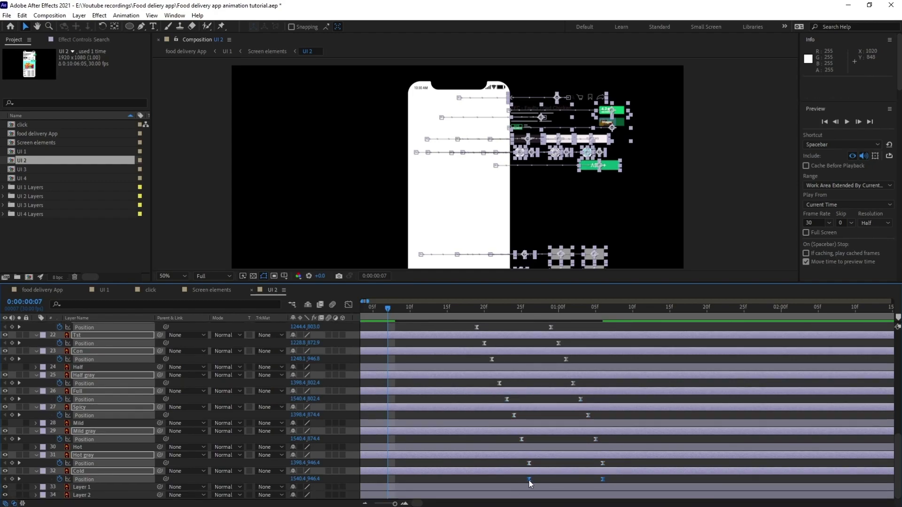
pyautogui.scroll(10, 401, 332)
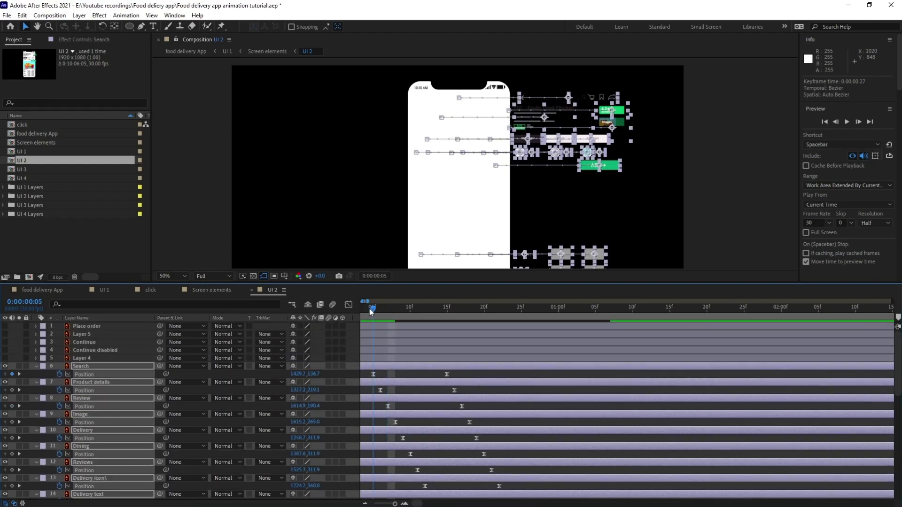
# Preview the UI 1 composition from the first frame to check the staggered screen transition
pyautogui.click(101, 290)
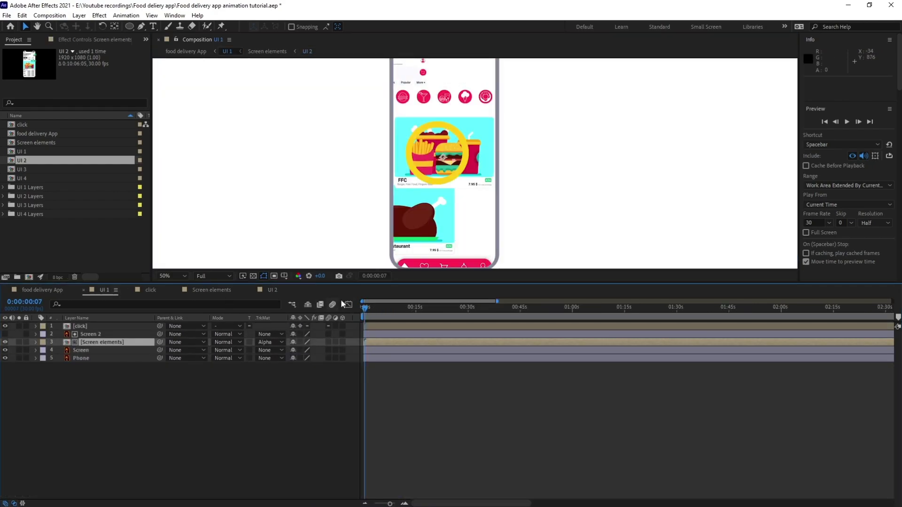
pyautogui.moveTo(364, 309); pyautogui.dragTo(362, 309)
pyautogui.press('space')
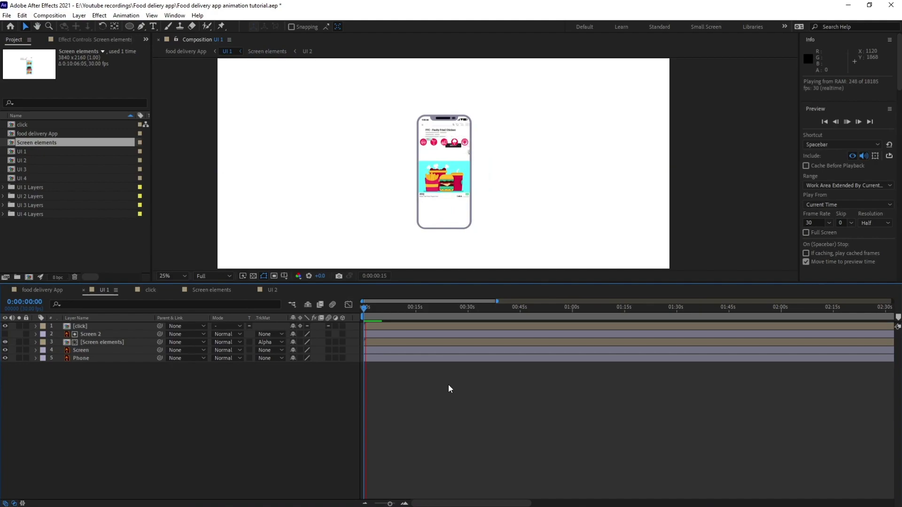
pyautogui.press('space')
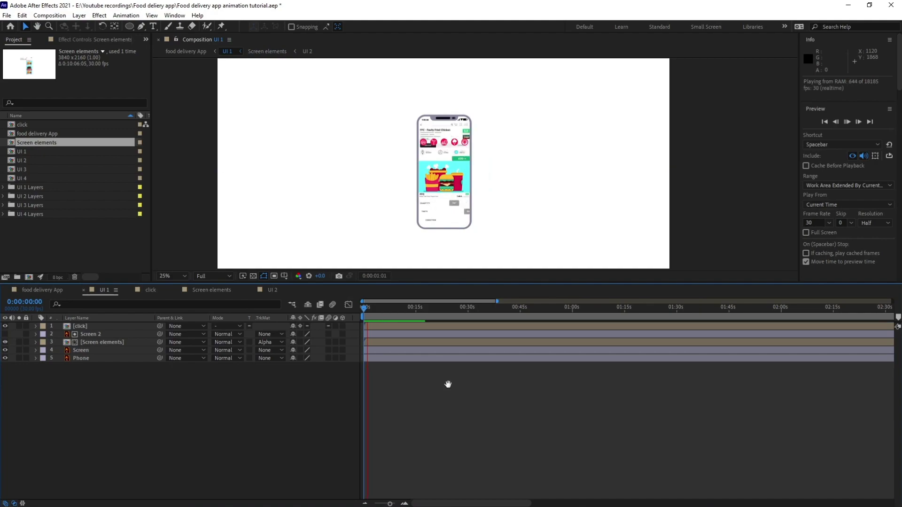
# In Screen elements, keyframe the Icons layer's Position at frame 3, and at frame 13 move it horizontally out of the phone to 1486.9, 823.0
pyautogui.click(211, 290)
pyautogui.click(379, 313)
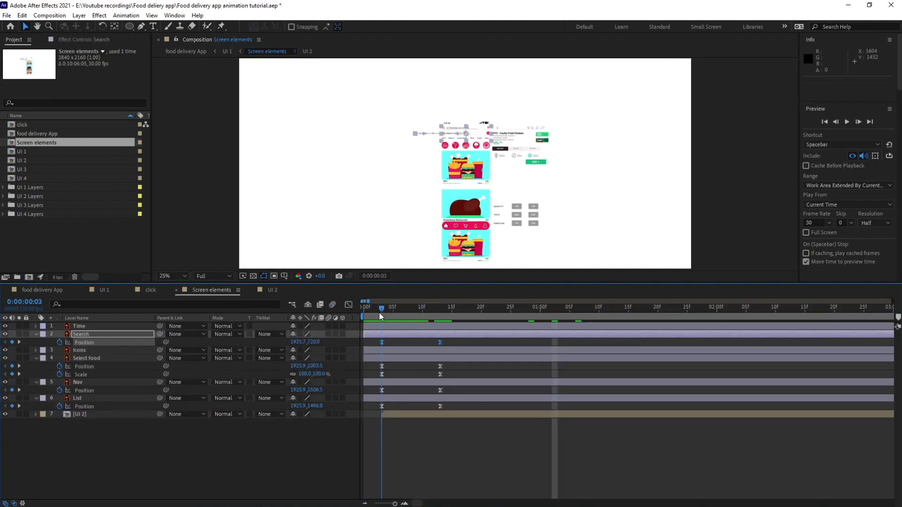
pyautogui.click(437, 444)
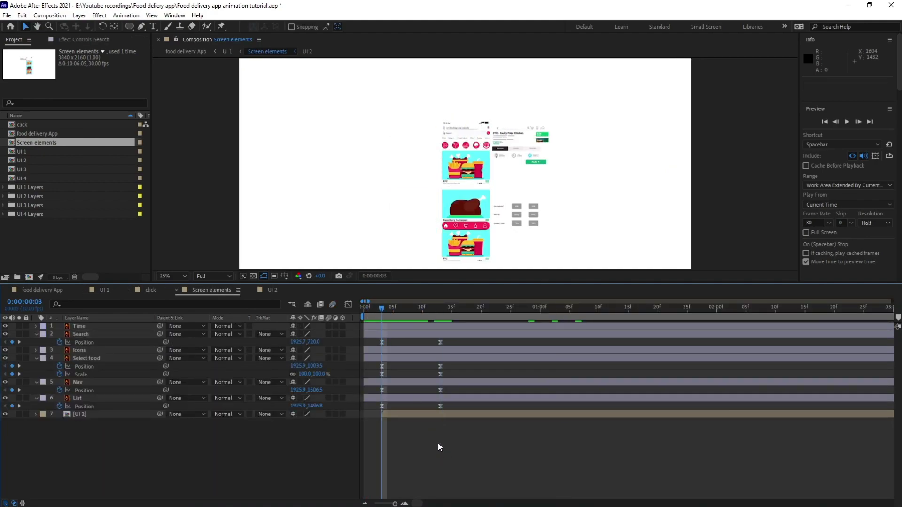
pyautogui.click(465, 150)
pyautogui.press('p')
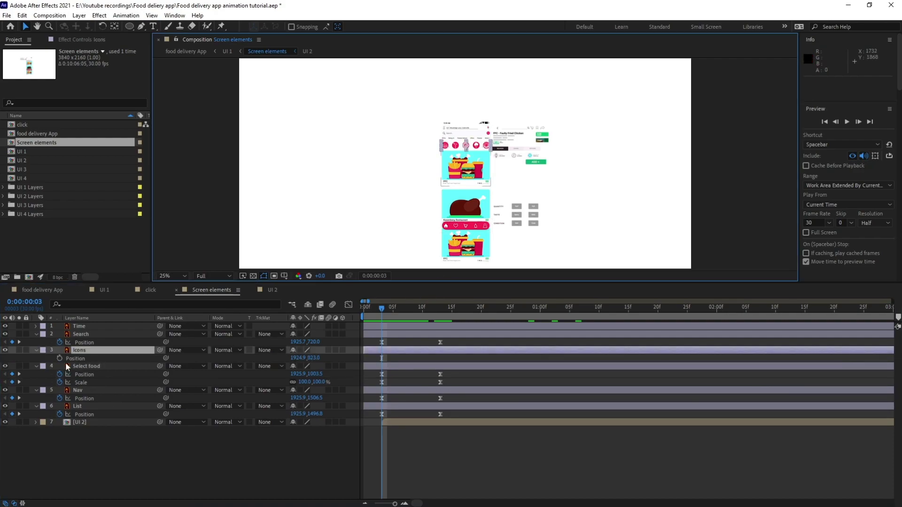
pyautogui.press('k')
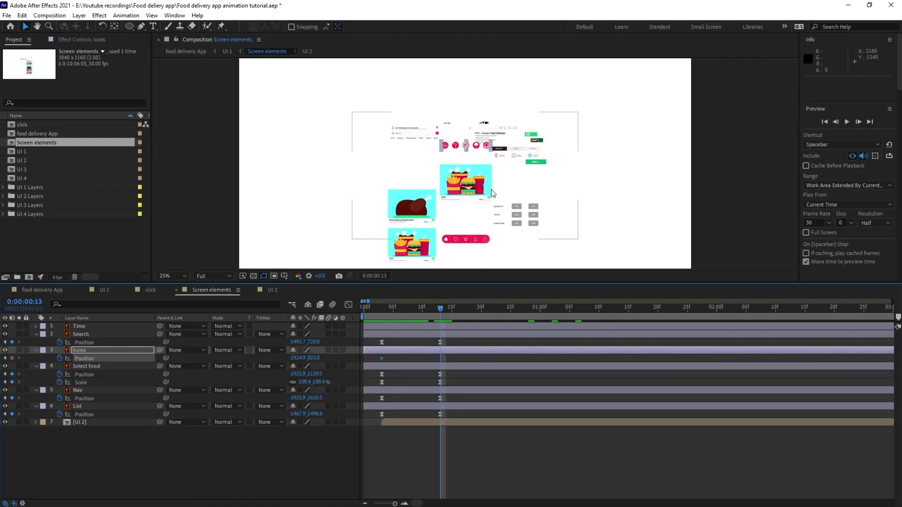
pyautogui.scroll(2, 472, 152)
pyautogui.press('space')
pyautogui.moveTo(471, 181); pyautogui.dragTo(490, 223)
pyautogui.moveTo(478, 182); pyautogui.dragTo(375, 182)
pyautogui.click(106, 291)
pyautogui.click(211, 290)
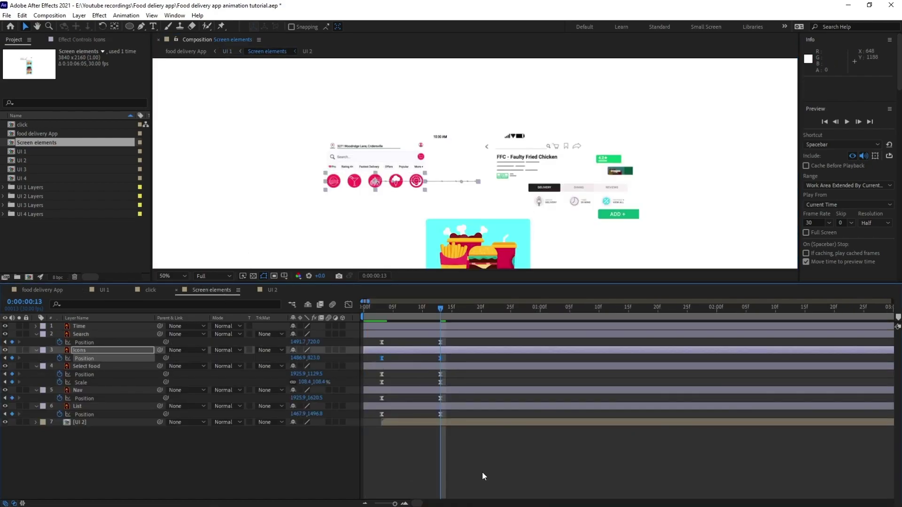
# Replay UI 1 from the start to check that the icons row leaves with the other home screen elements
pyautogui.click(105, 290)
pyautogui.press('space')
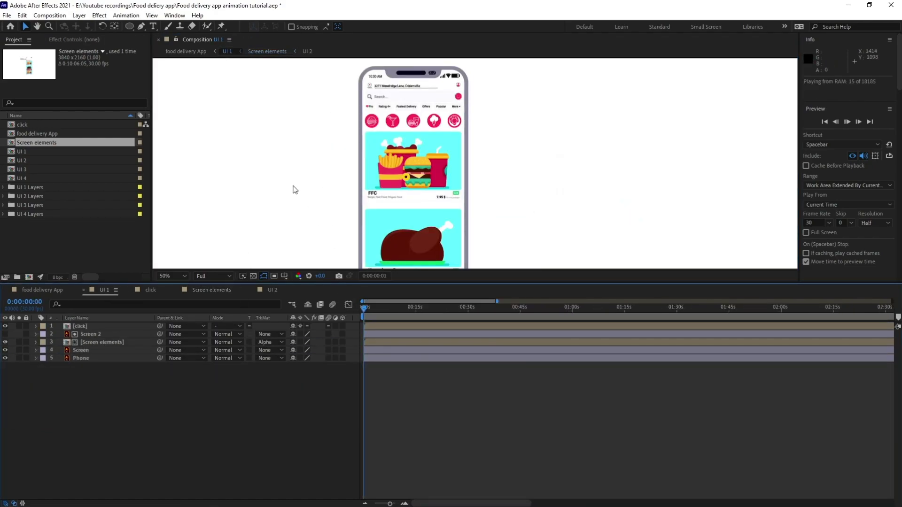
pyautogui.press(',')
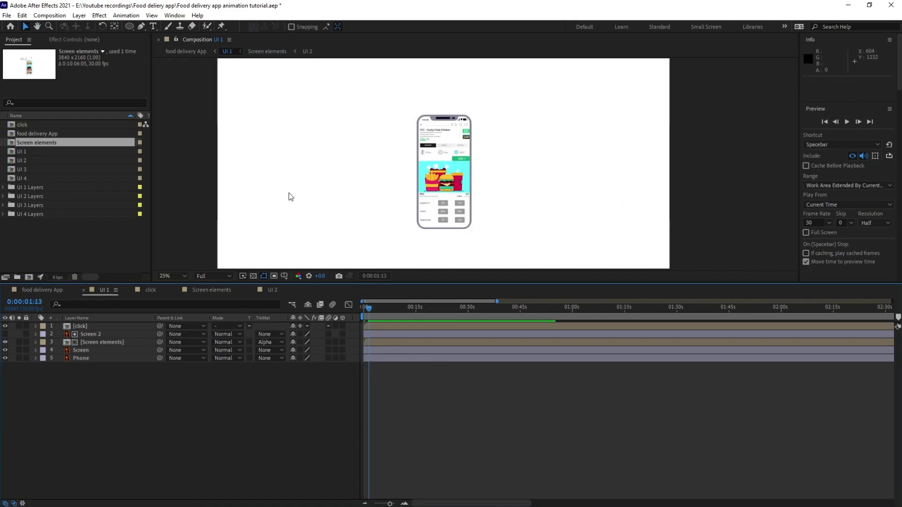
pyautogui.moveTo(368, 316); pyautogui.dragTo(348, 309)
pyautogui.press('space')
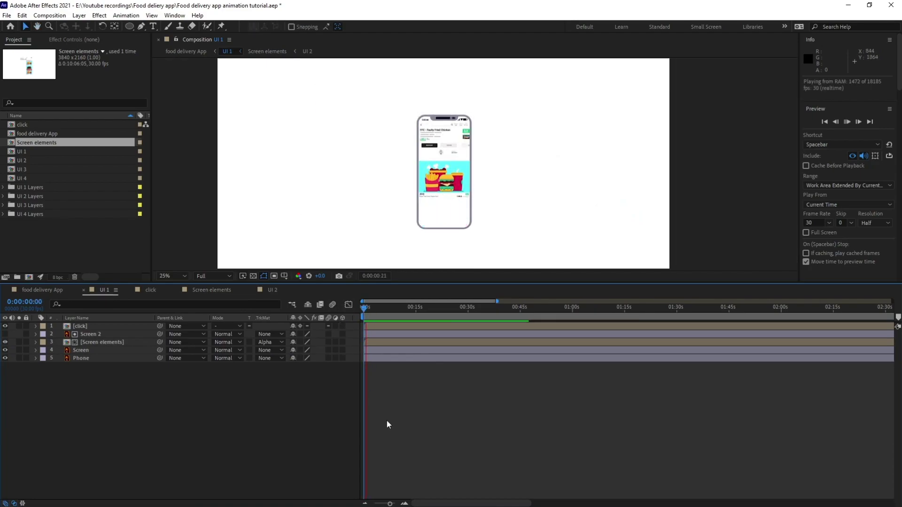
pyautogui.click(150, 290)
pyautogui.click(105, 290)
pyautogui.press('.')
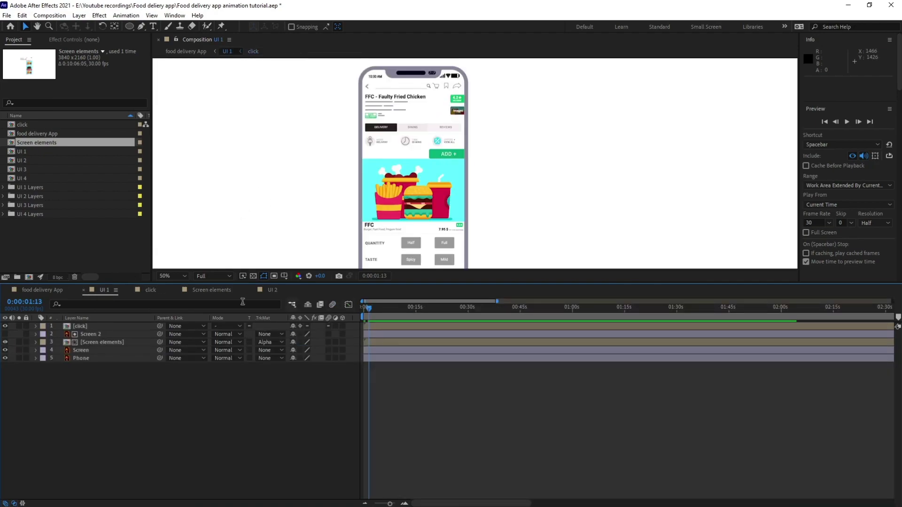
# Examine the last staggered Position keyframes in the UI 2 composition and return to UI 1
pyautogui.click(265, 291)
pyautogui.scroll(-3, 568, 393)
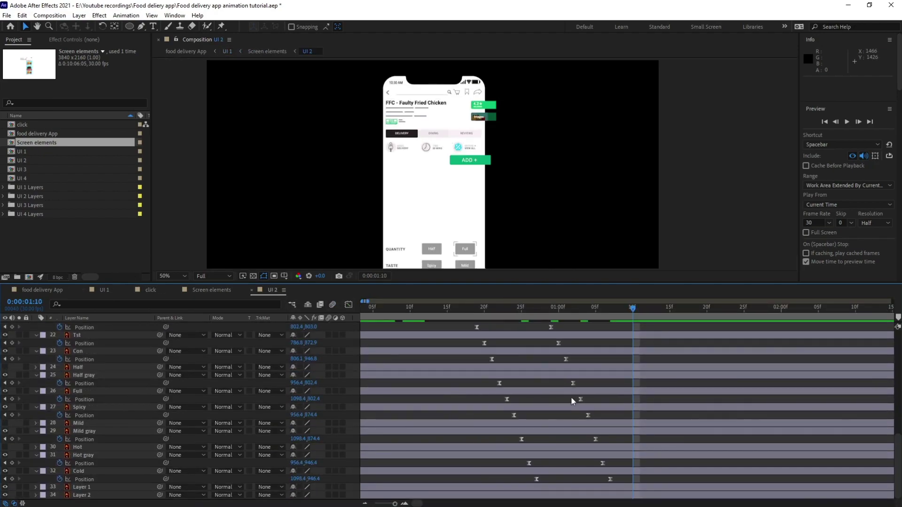
pyautogui.press('j')
pyautogui.press('pagedown')
pyautogui.press('pagedown')
pyautogui.press('pagedown')
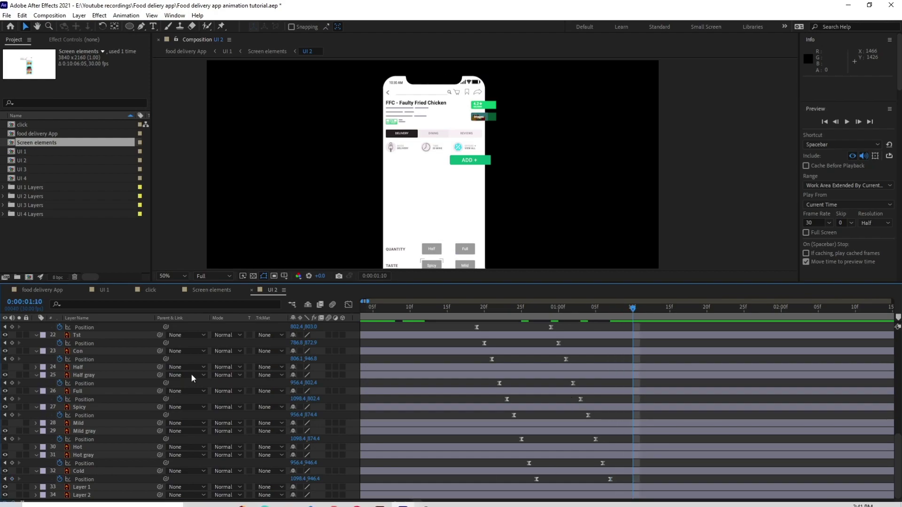
pyautogui.click(101, 289)
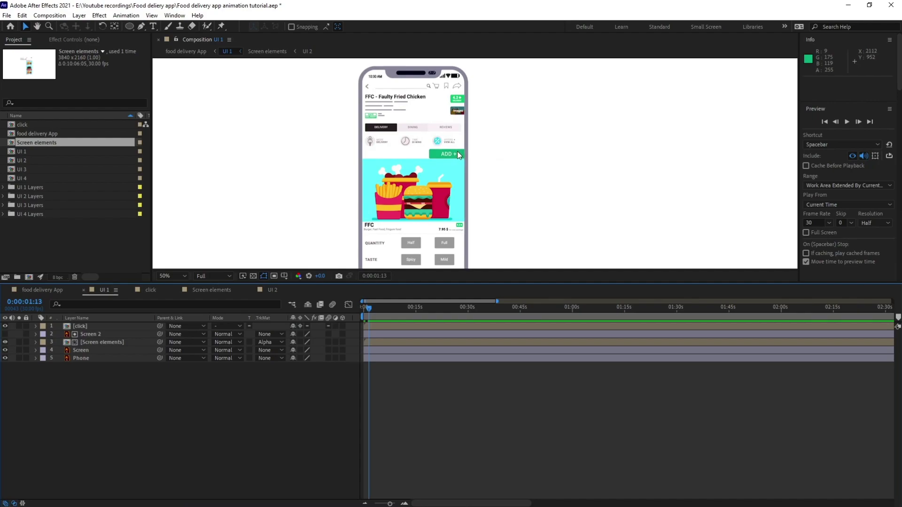
# In UI 1, paste a copy of the click layer starting at 0:00:01:13 and place its ripple over the ADD button at 2073.5, 967.0
pyautogui.click(98, 327)
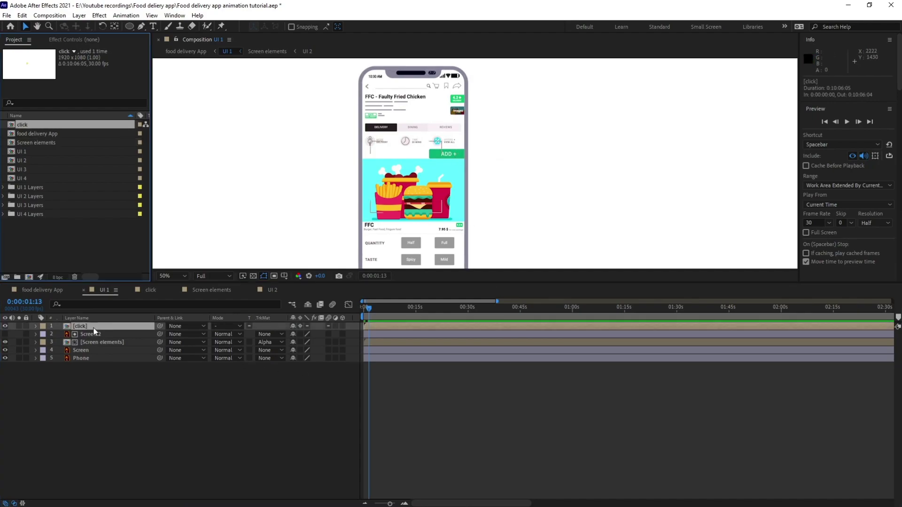
pyautogui.hotkey('ctrl', 'v')
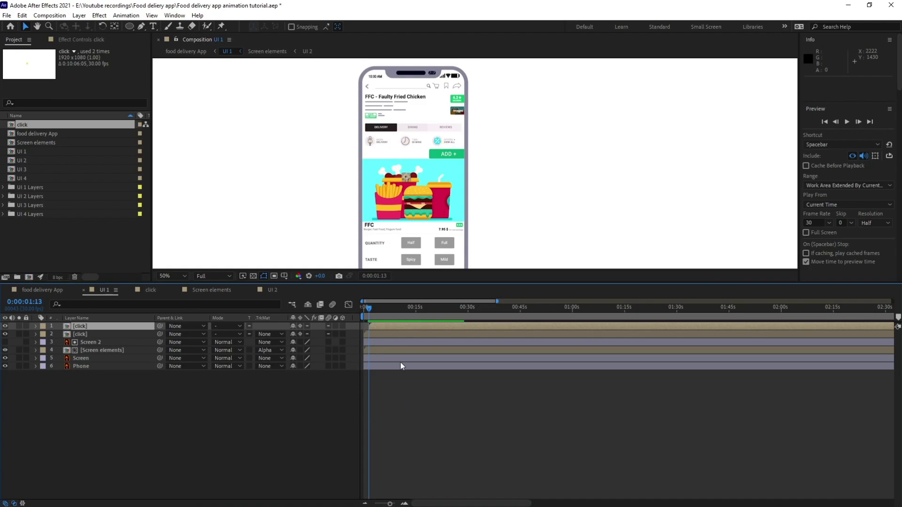
pyautogui.press('.')
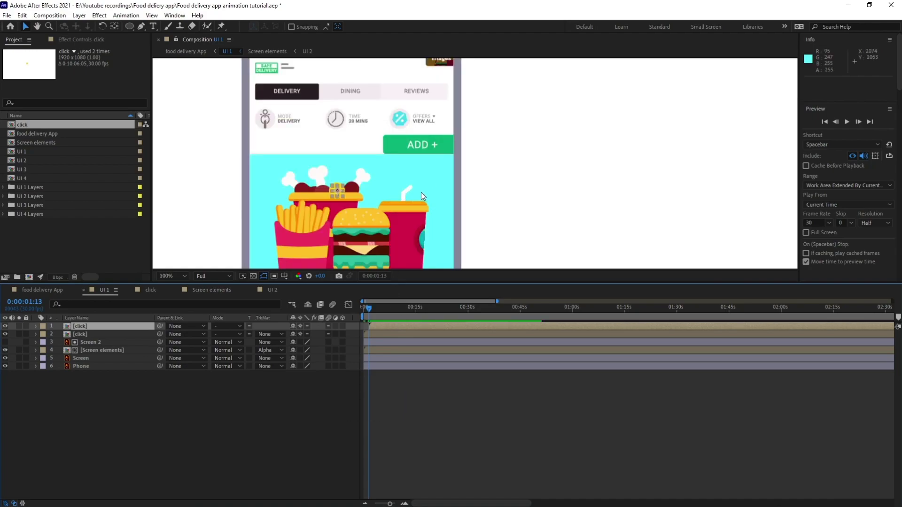
pyautogui.moveTo(336, 192); pyautogui.dragTo(421, 145)
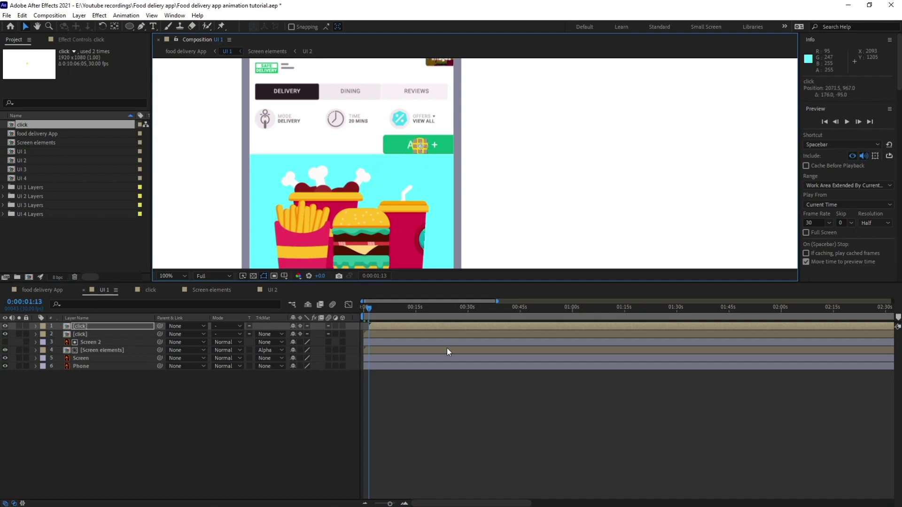
pyautogui.press('=')
pyautogui.press('=')
pyautogui.press('pagedown')
pyautogui.press('pagedown')
pyautogui.press('pagedown')
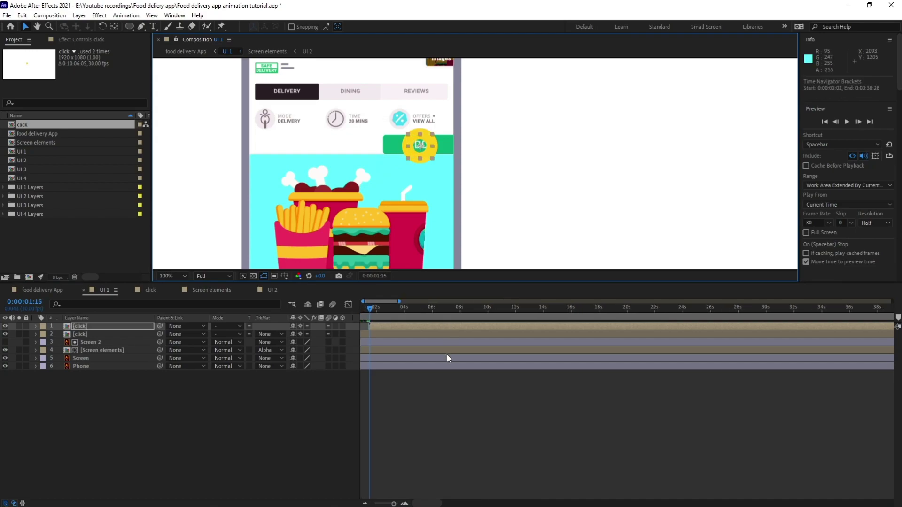
pyautogui.click(155, 390)
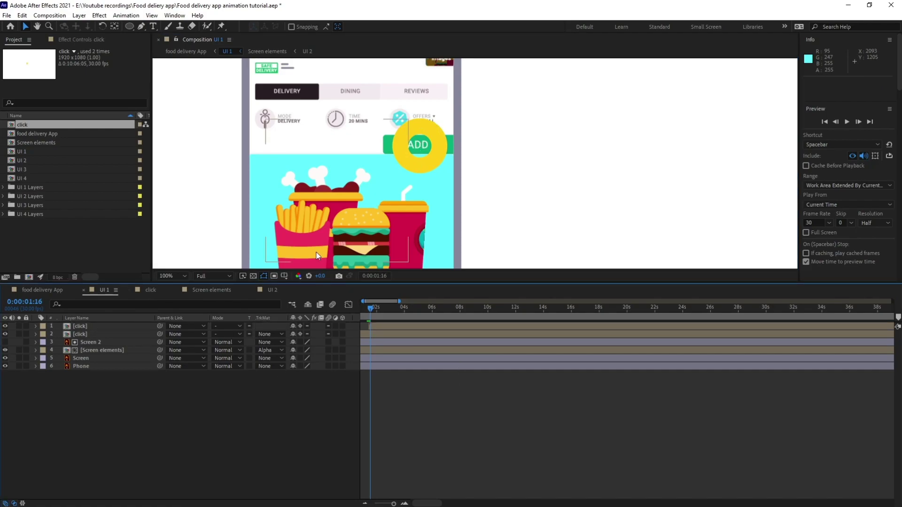
# In UI 2, make the Remove layer visible and trim its start to 0:00:01:13
pyautogui.click(275, 291)
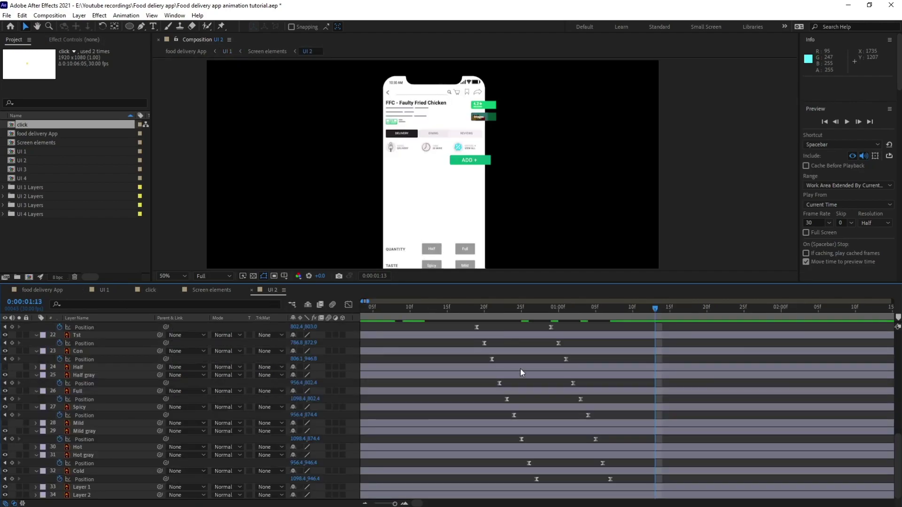
pyautogui.scroll(10, 532, 419)
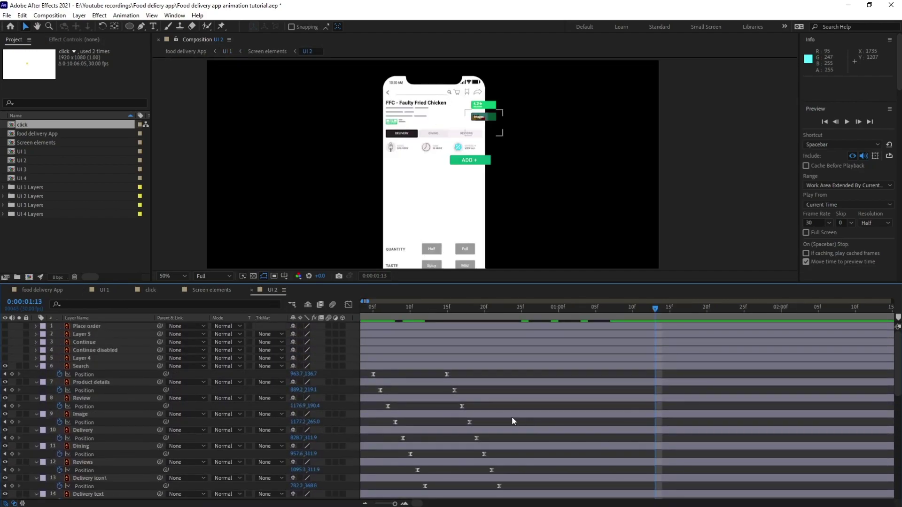
pyautogui.scroll(-10, 258, 420)
pyautogui.click(416, 408)
pyautogui.click(479, 160)
pyautogui.click(97, 415)
pyautogui.click(6, 415)
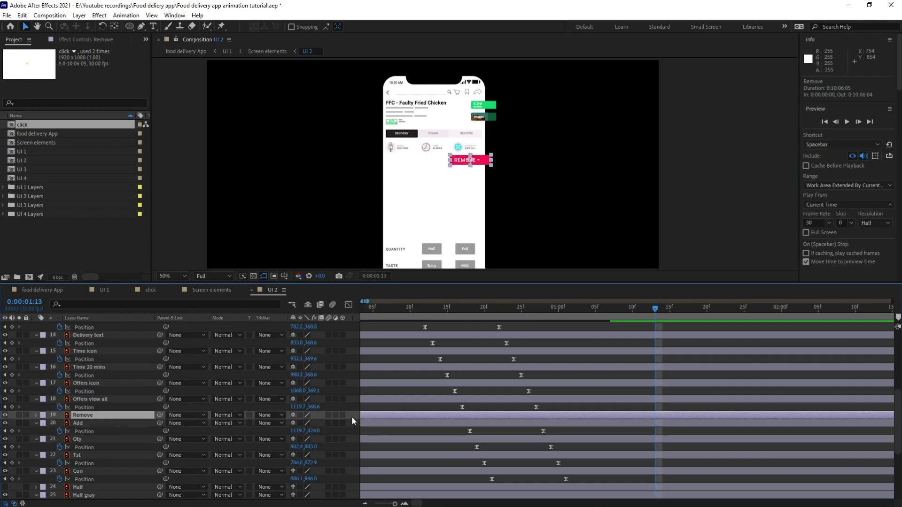
pyautogui.hotkey('alt', '[')
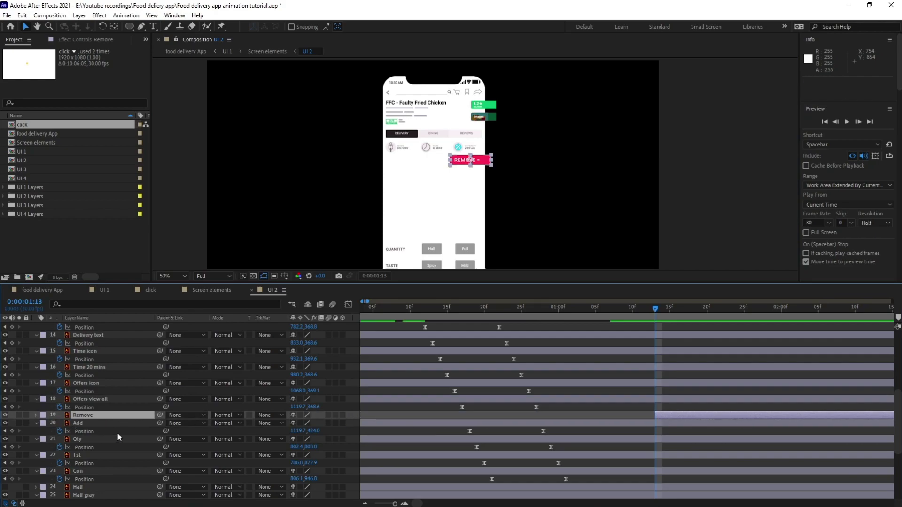
# Keyframe the Remove layer's Opacity from 0% at 0:00:01:13 to 100% at 0:00:01:19 and ease both keyframes
pyautogui.press('t')
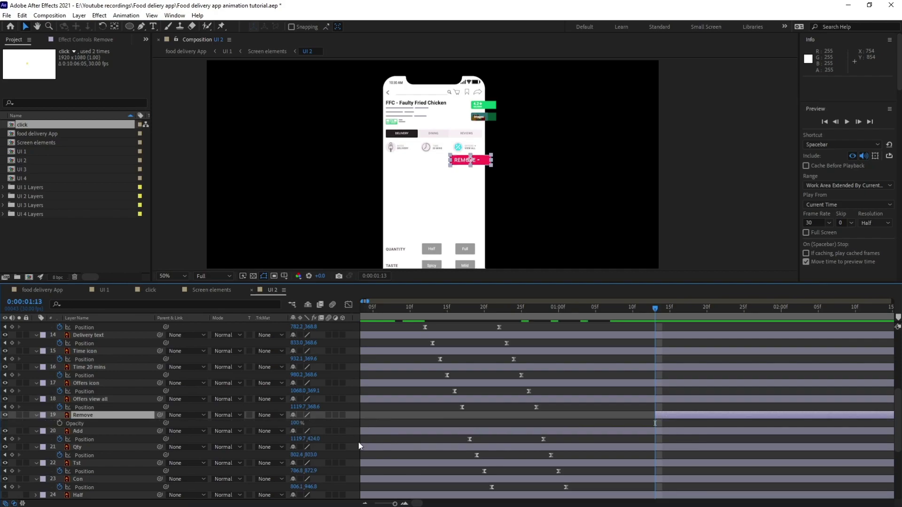
pyautogui.click(60, 423)
pyautogui.click(10, 302)
pyautogui.press('BackSpace')
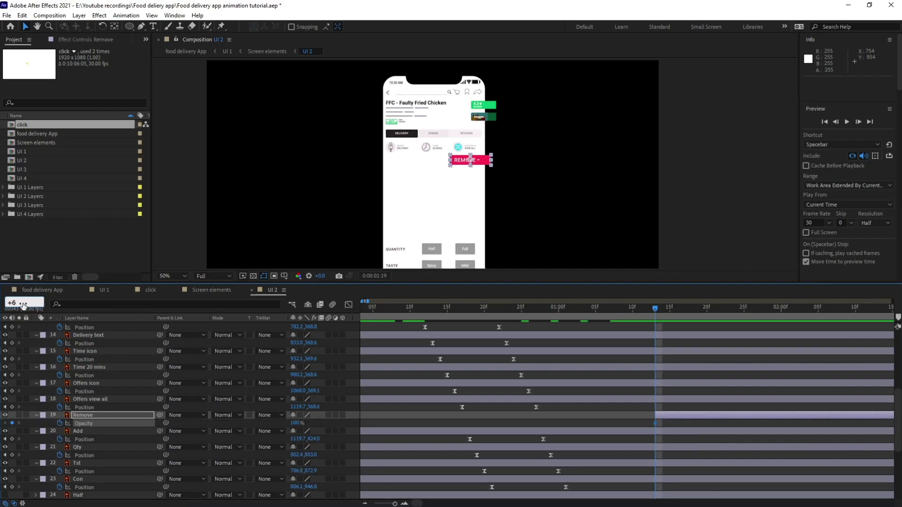
pyautogui.write('+6')
pyautogui.press('Return')
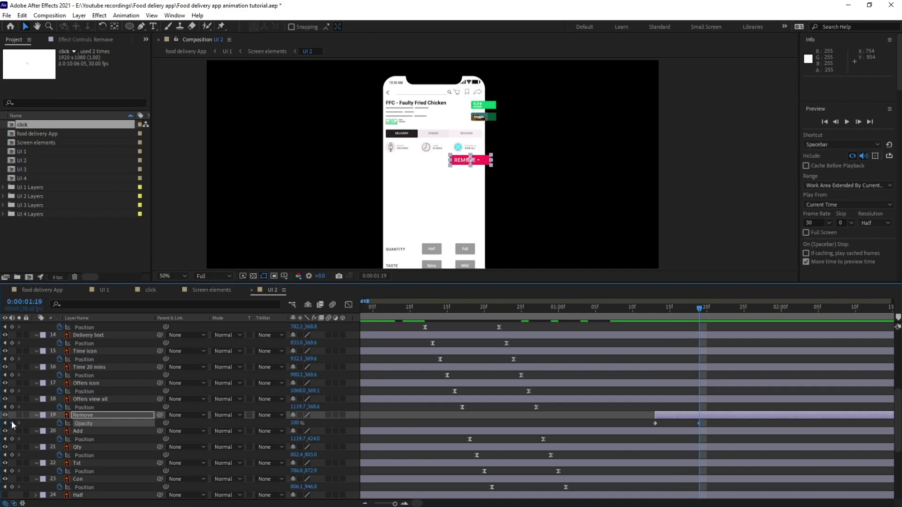
pyautogui.click(5, 423)
pyautogui.click(295, 424)
pyautogui.write('0')
pyautogui.press('Return')
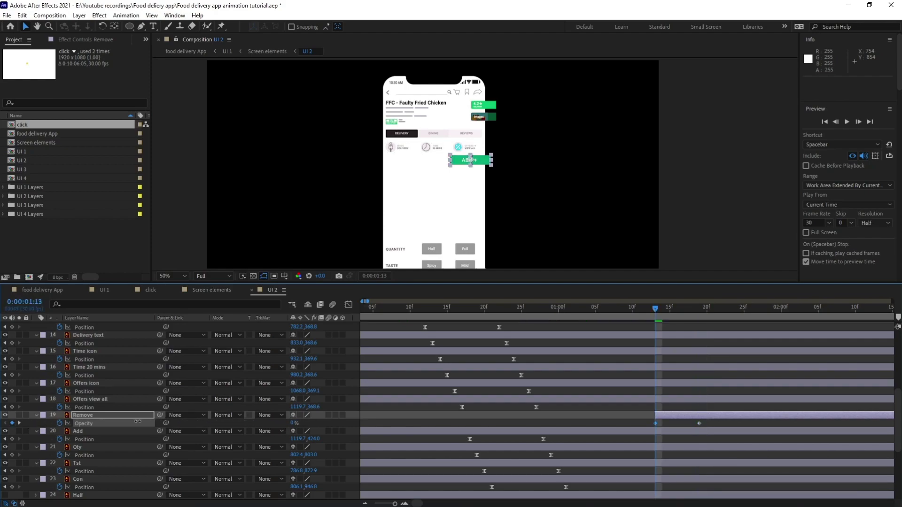
pyautogui.moveTo(708, 420); pyautogui.dragTo(642, 428)
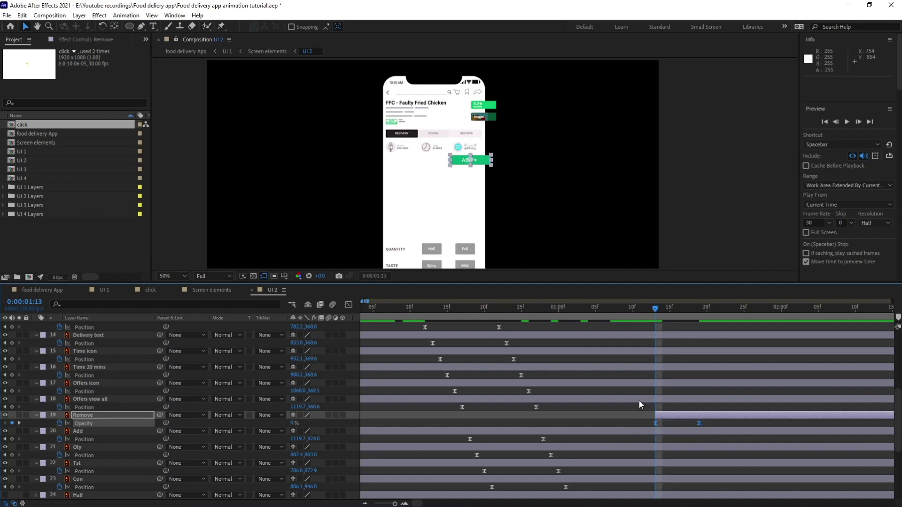
# Preview the Remove button's fade in UI 2 and check its timing against the click ripple in UI 1
pyautogui.press('space')
pyautogui.press('space')
pyautogui.moveTo(664, 309); pyautogui.dragTo(699, 310)
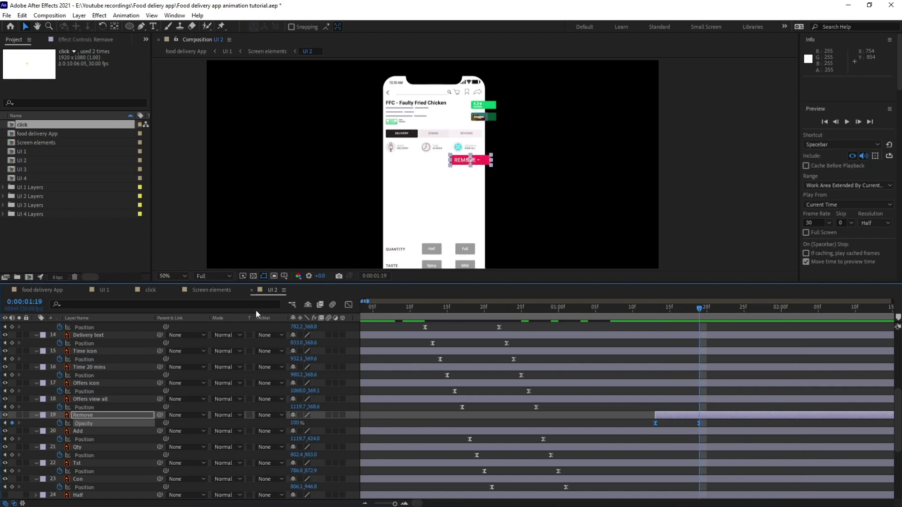
pyautogui.click(107, 290)
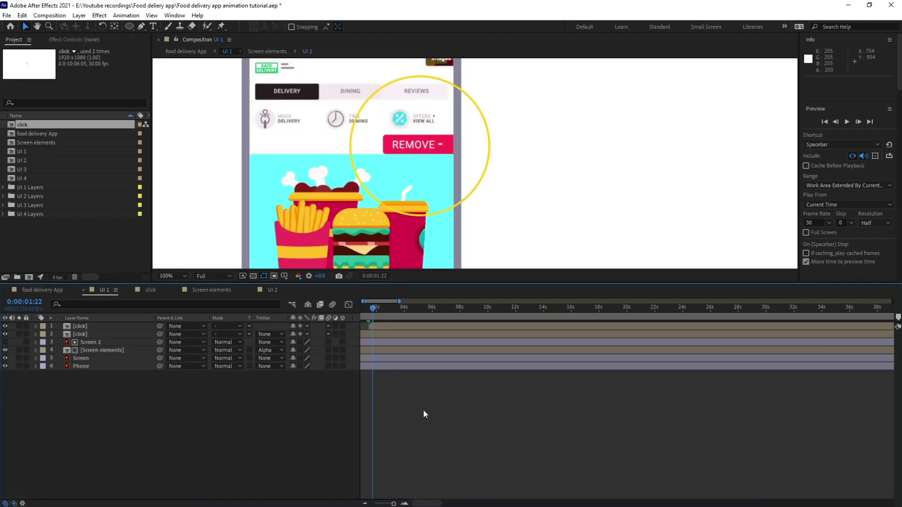
pyautogui.click(257, 292)
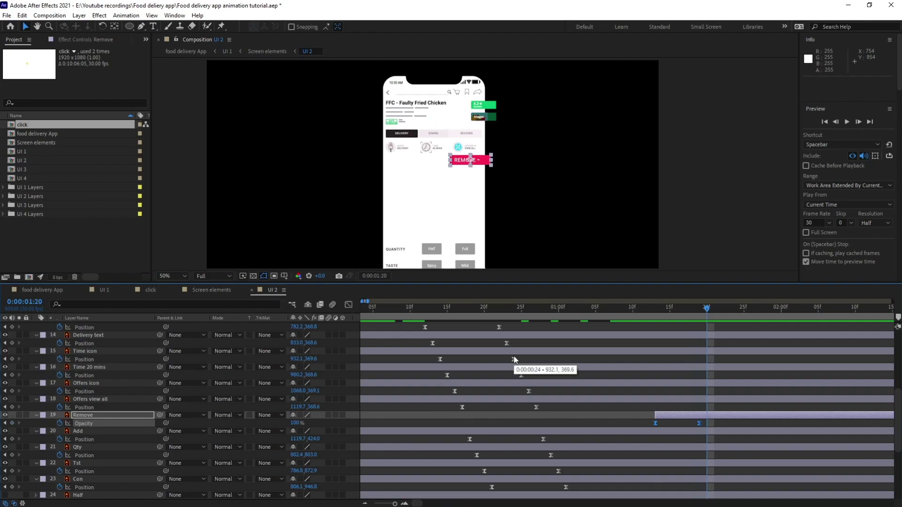
pyautogui.press('pagedown')
pyautogui.press('pagedown')
pyautogui.press('pagedown')
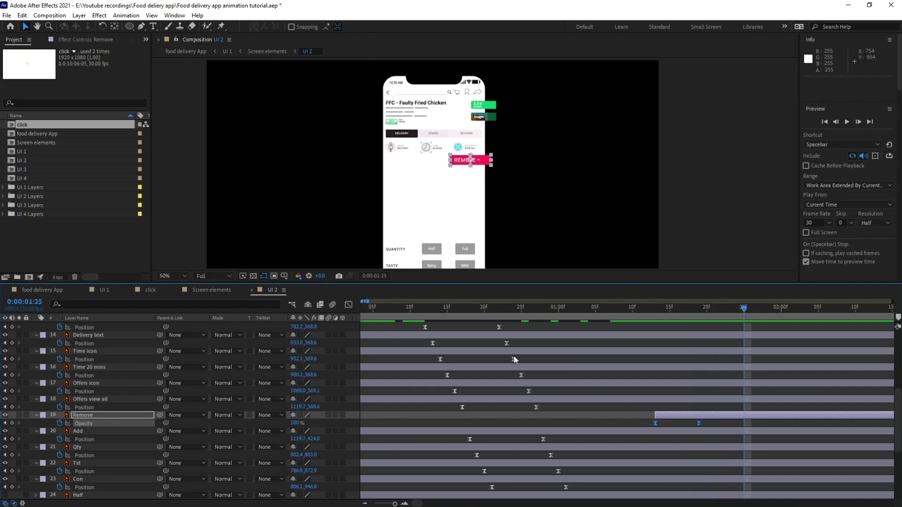
pyautogui.press('pagedown')
pyautogui.press('pagedown')
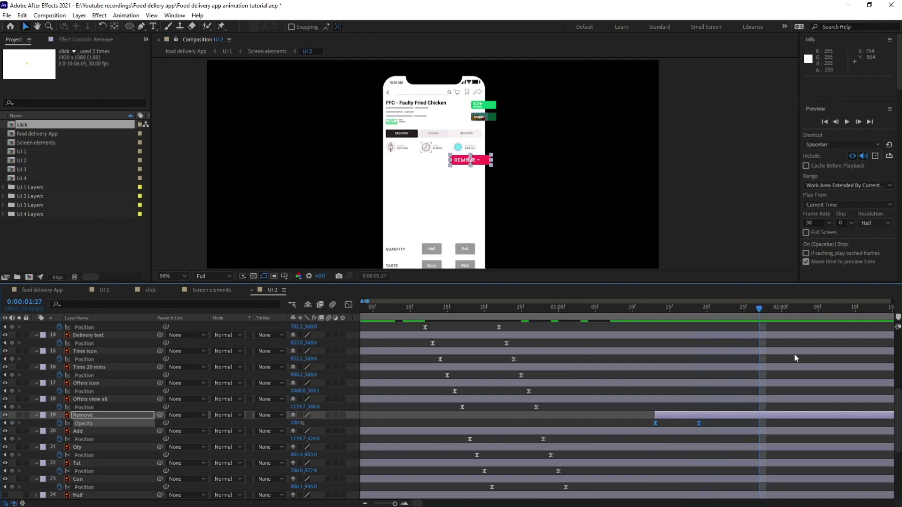
pyautogui.click(104, 291)
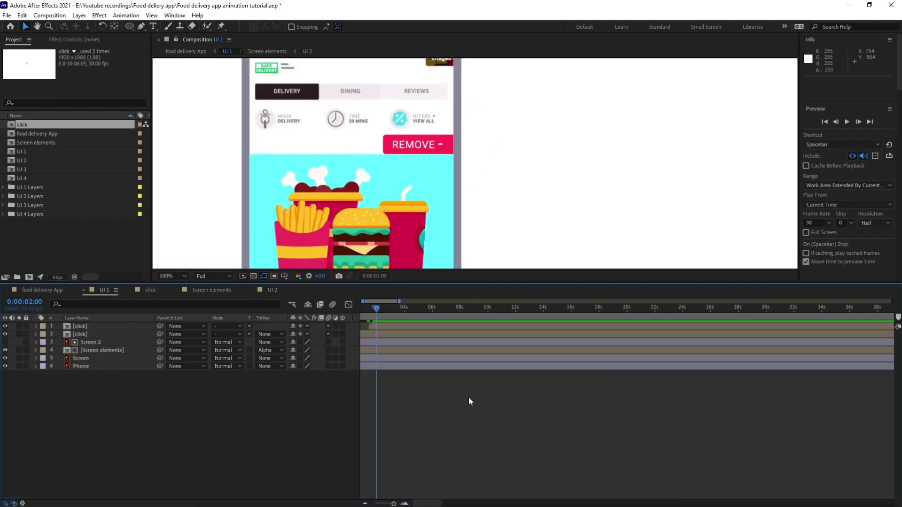
# In UI 1, paste another copy of the click layer starting at 0:00:02:00 and place its ripple over the Half quantity button at 1919.5, 1339.0
pyautogui.moveTo(413, 219); pyautogui.dragTo(421, 144)
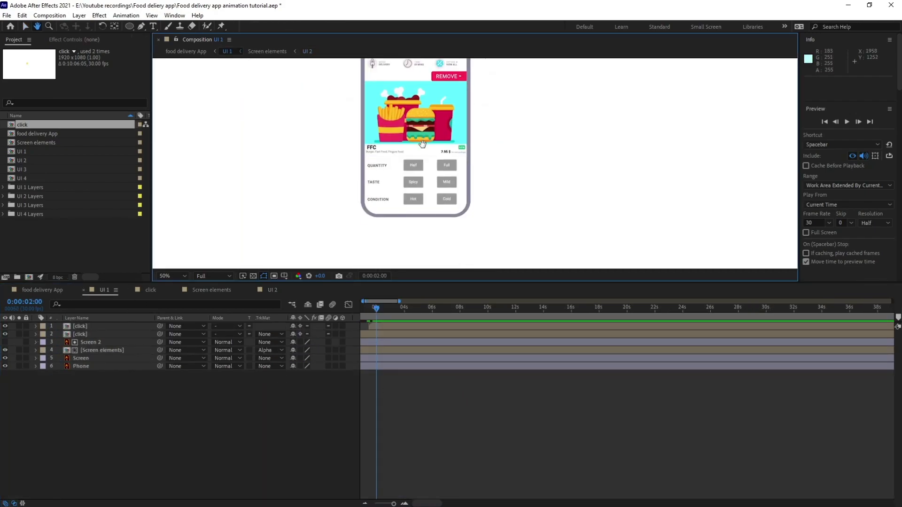
pyautogui.scroll(1, 402, 171)
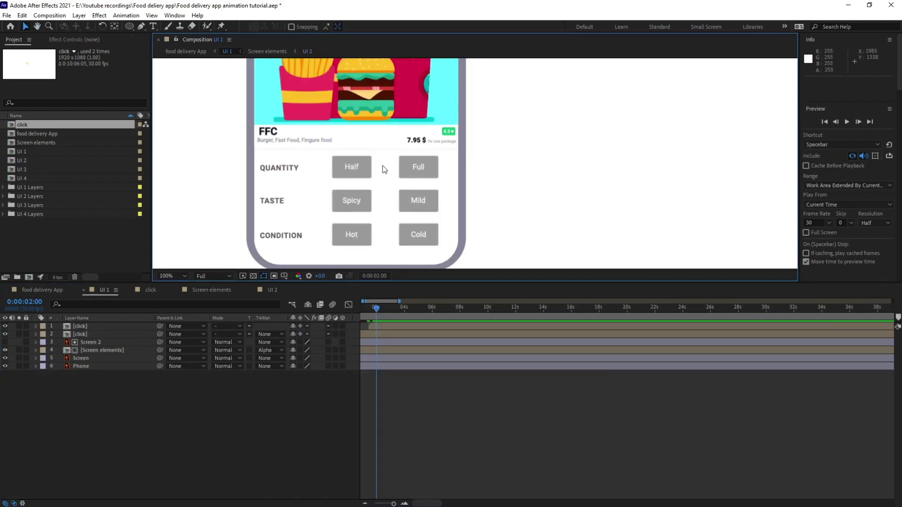
pyautogui.click(498, 426)
pyautogui.press(',')
pyautogui.press('.')
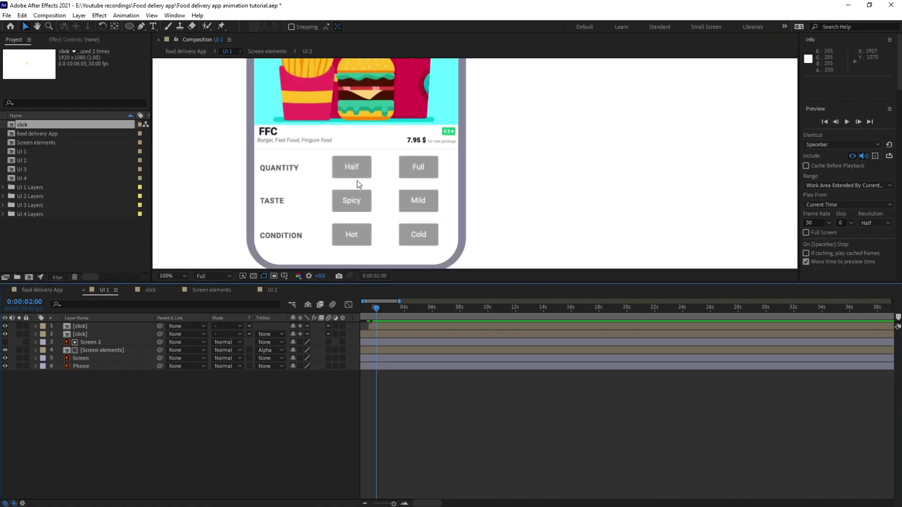
pyautogui.click(93, 327)
pyautogui.hotkey('ctrl', 'd')
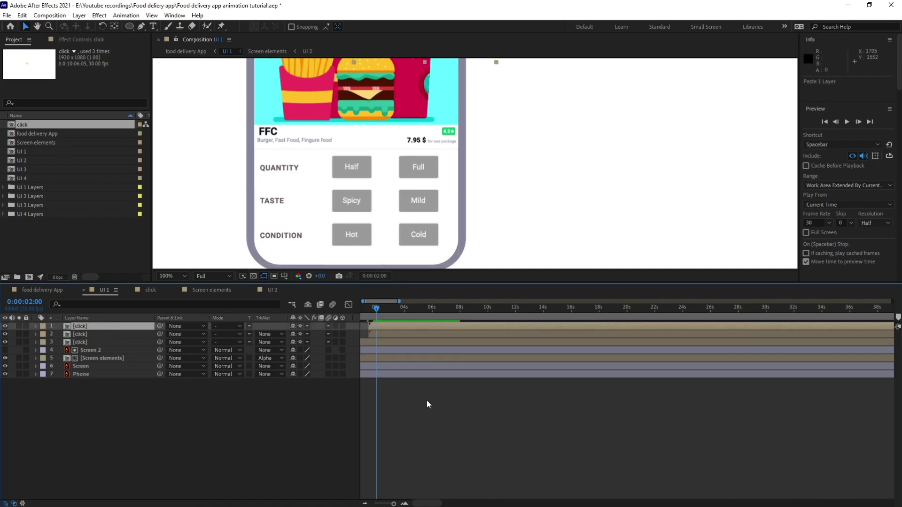
pyautogui.scroll(-2, 368, 178)
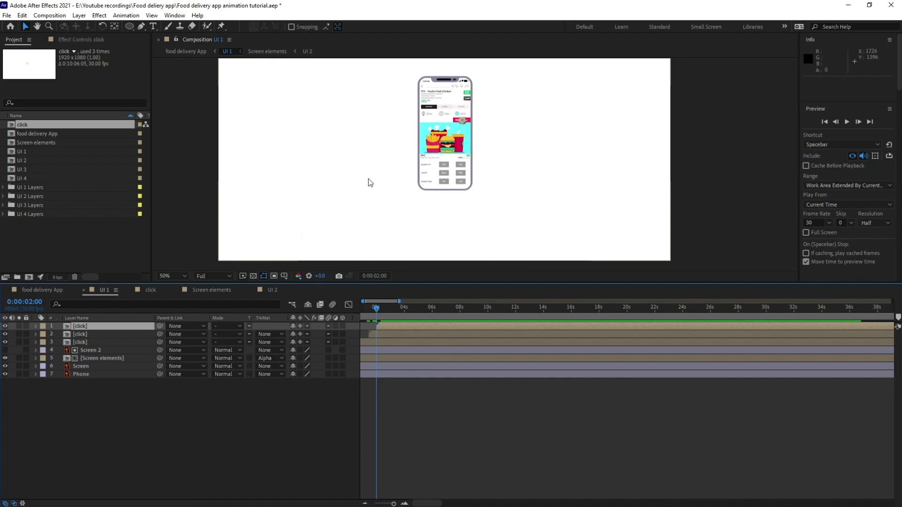
pyautogui.scroll(1, 369, 179)
pyautogui.moveTo(438, 79); pyautogui.dragTo(421, 131)
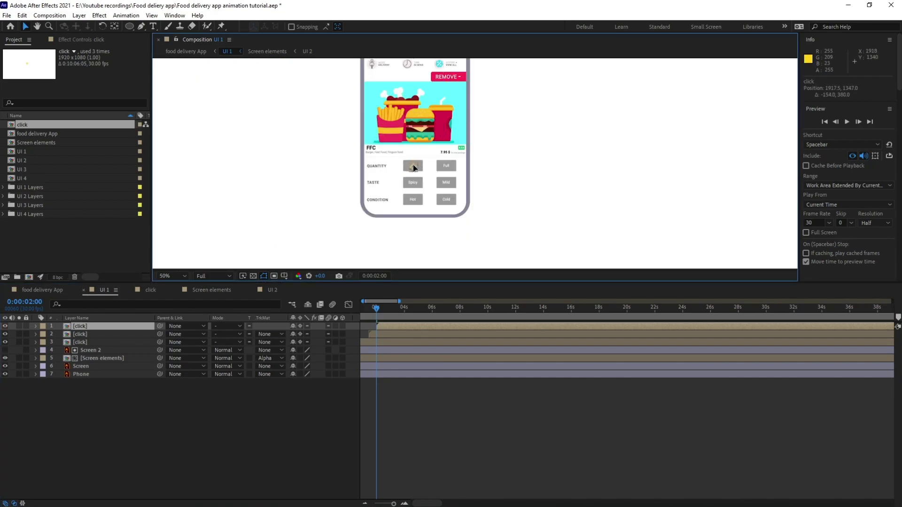
pyautogui.press('F2')
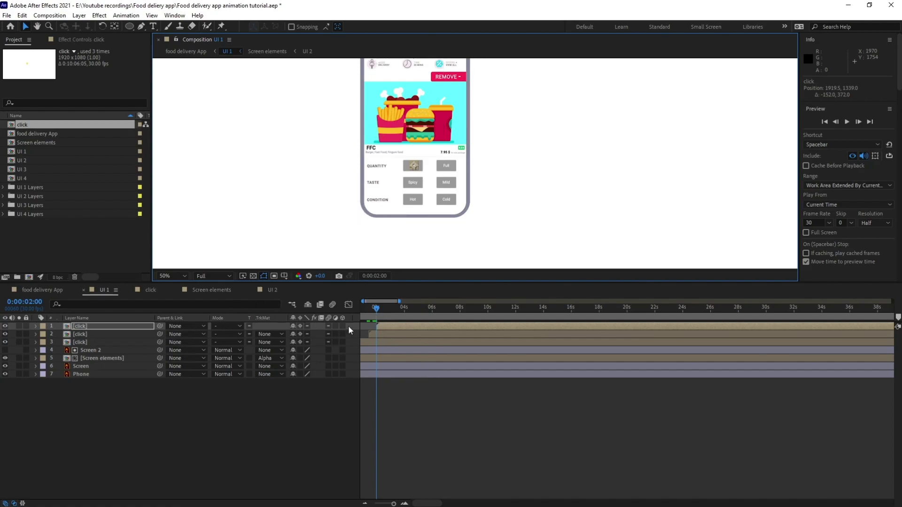
pyautogui.press('pagedown')
pyautogui.press('pagedown')
pyautogui.press('pagedown')
pyautogui.press('pageup')
pyautogui.press('pagedown')
# In UI 2, make the blue Half layer visible and trim its start to 0:00:02:00
pyautogui.click(272, 290)
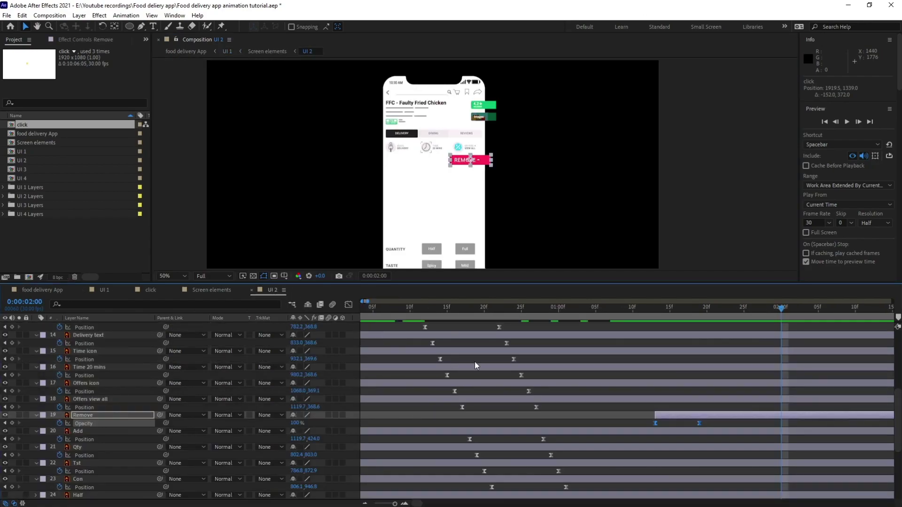
pyautogui.scroll(-3, 590, 382)
pyautogui.scroll(3, 590, 368)
pyautogui.click(595, 371)
pyautogui.click(435, 252)
pyautogui.scroll(-4, 313, 388)
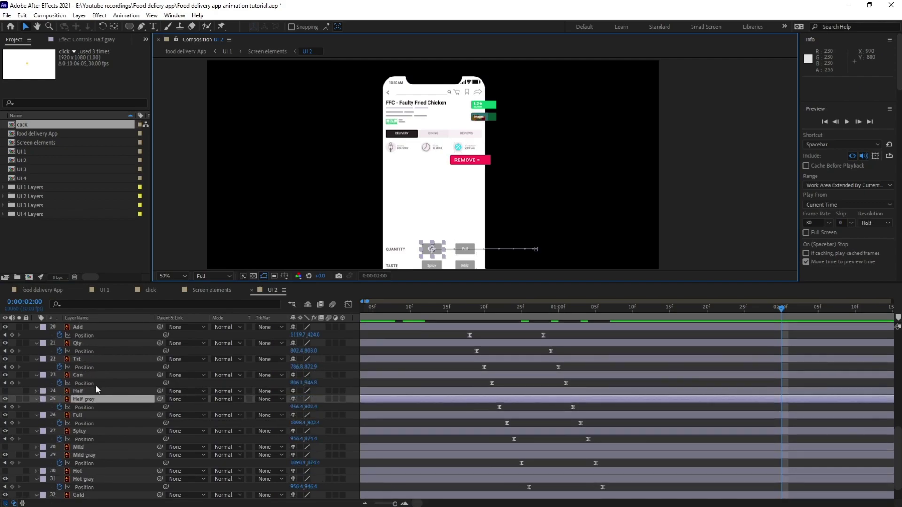
pyautogui.click(89, 392)
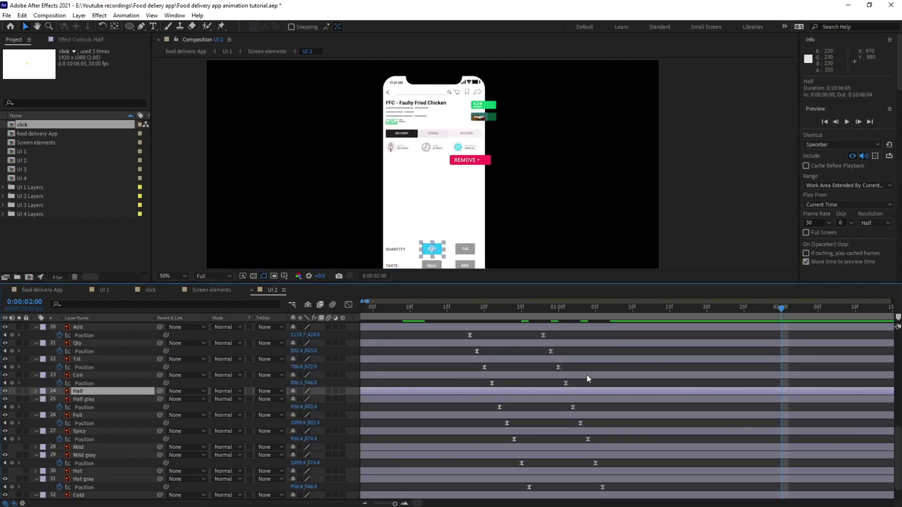
pyautogui.hotkey('alt', '[')
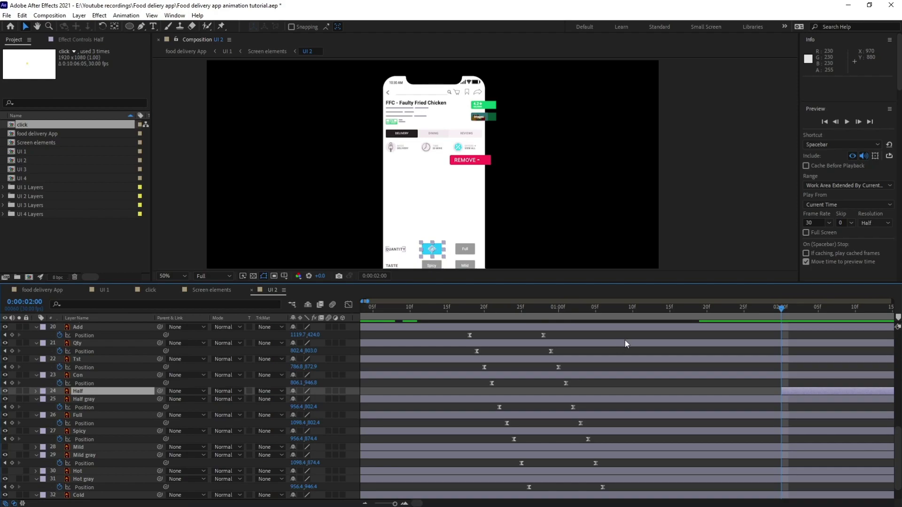
# Keyframe the Half layer's Opacity from 0% at 0:00:02:00 to 100% at 0:00:02:06
pyautogui.press('t')
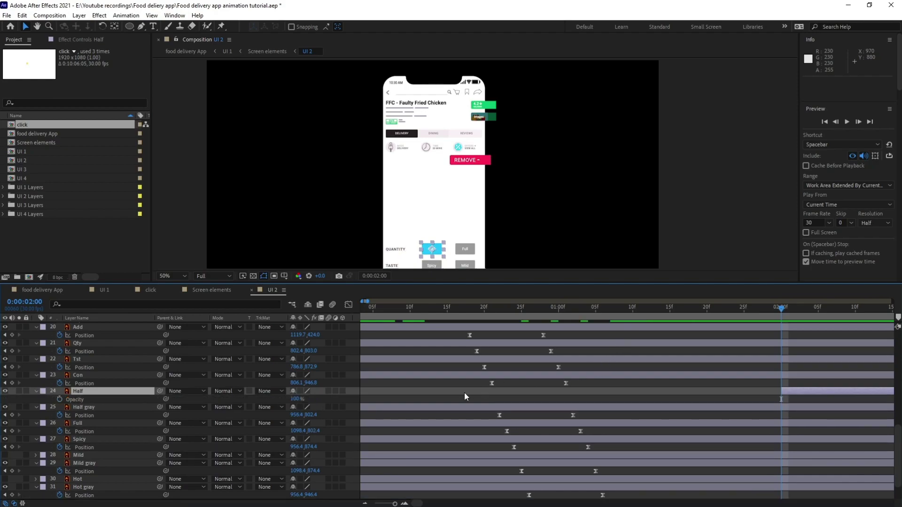
pyautogui.click(59, 399)
pyautogui.click(24, 302)
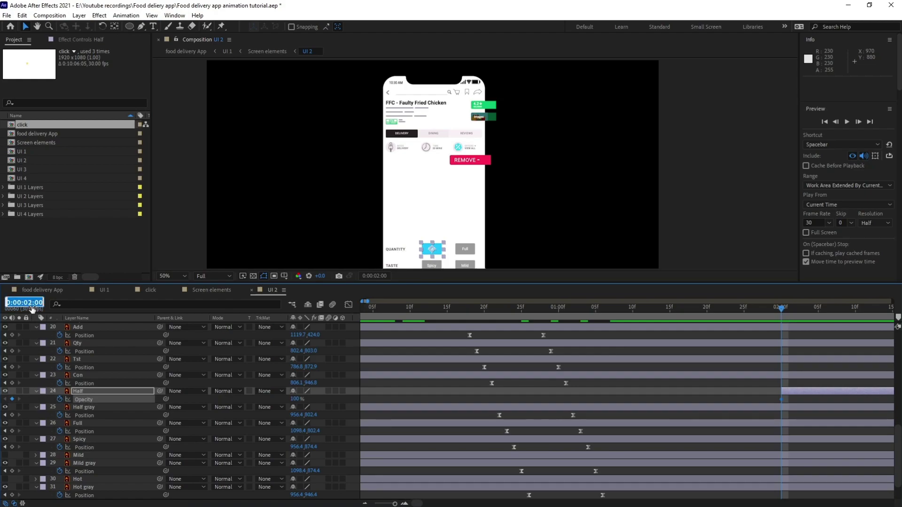
pyautogui.write('206')
pyautogui.press('Return')
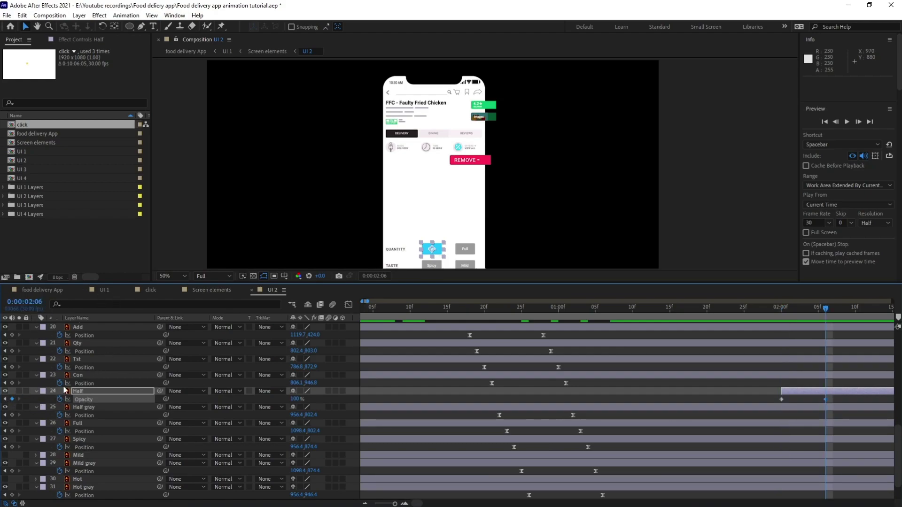
pyautogui.press('j')
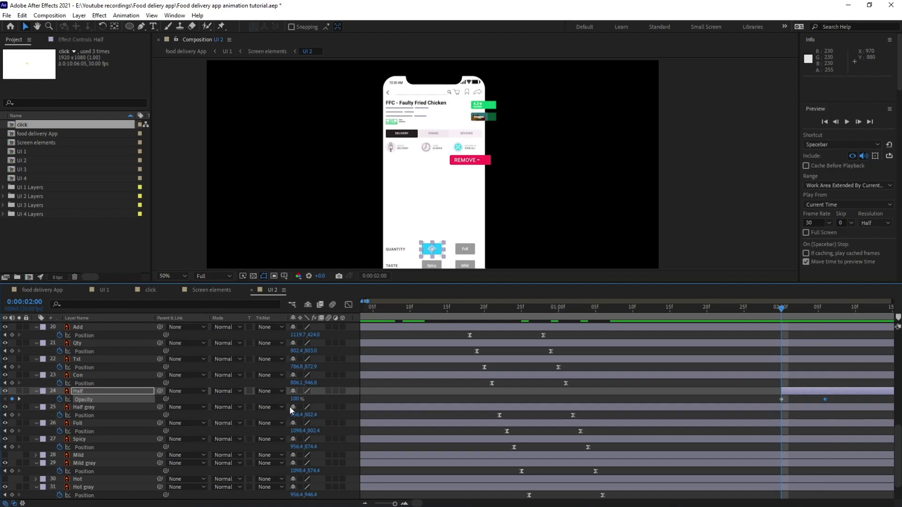
pyautogui.click(295, 399)
pyautogui.write('0')
pyautogui.press('Return')
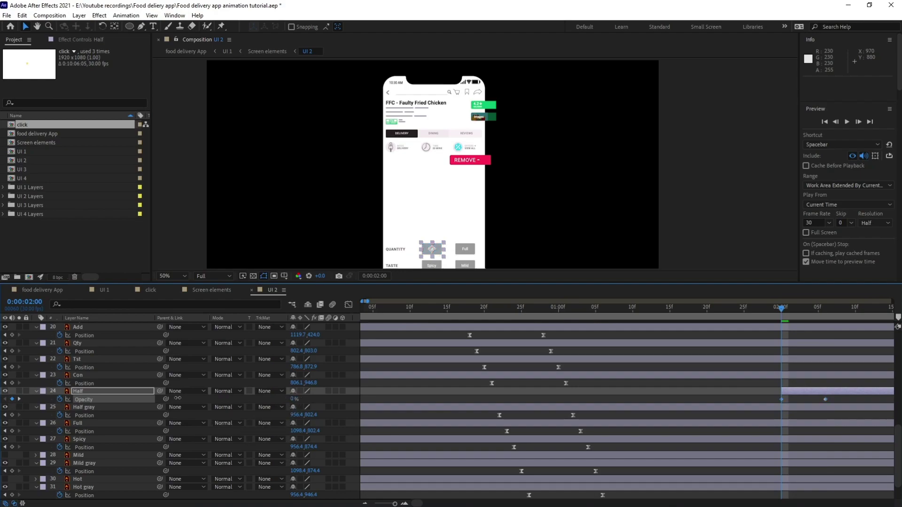
# Ease both Opacity keyframes of the Half layer and check the button's fade up to 0:00:02:06
pyautogui.moveTo(846, 400); pyautogui.dragTo(751, 410)
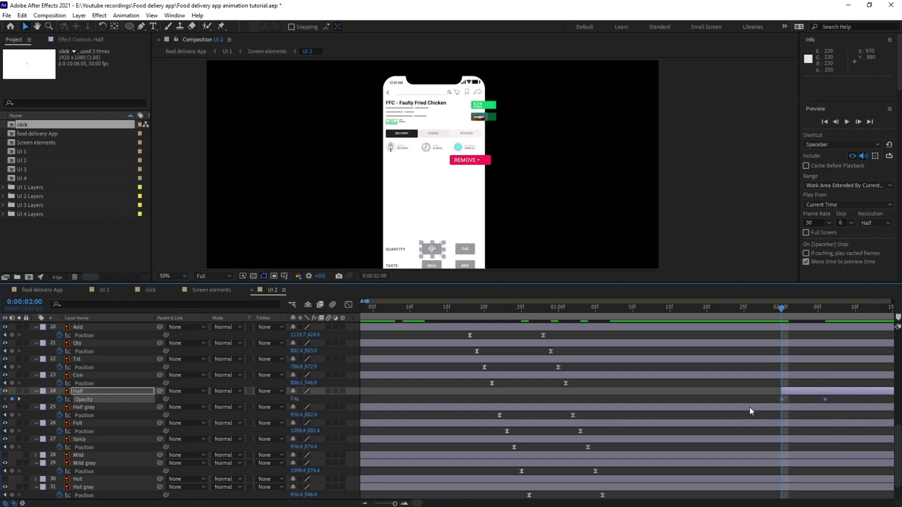
pyautogui.moveTo(548, 189); pyautogui.dragTo(540, 143)
pyautogui.click(815, 309)
pyautogui.click(825, 309)
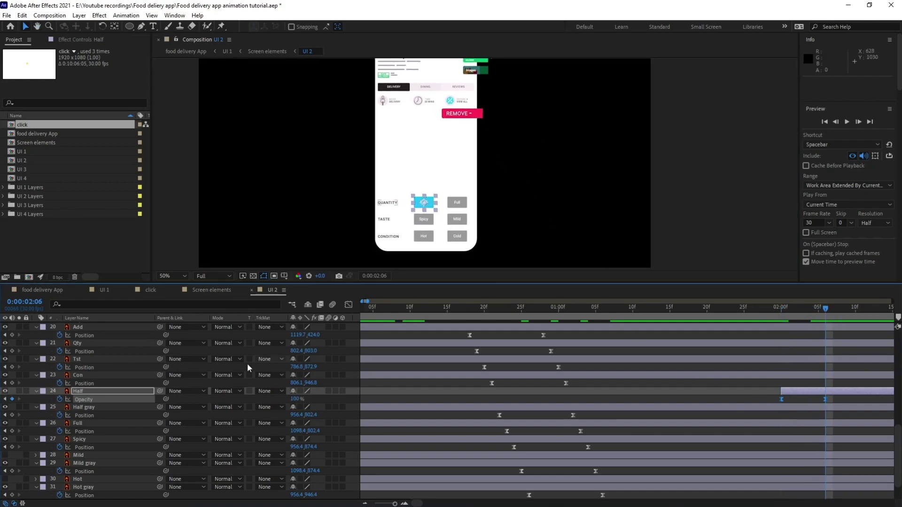
# In UI 1, paste another click layer starting at 0:00:02:15 and place its ripple over the Mild button at 2061.5, 1415.0
pyautogui.click(47, 288)
pyautogui.click(29, 303)
pyautogui.write('+6')
pyautogui.press('Return')
pyautogui.click(106, 291)
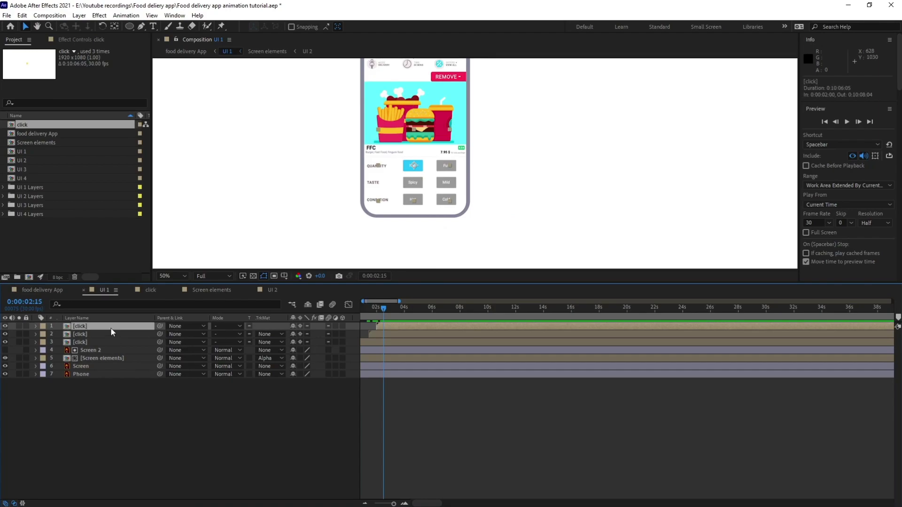
pyautogui.hotkey('ctrl', 'v')
pyautogui.press('.')
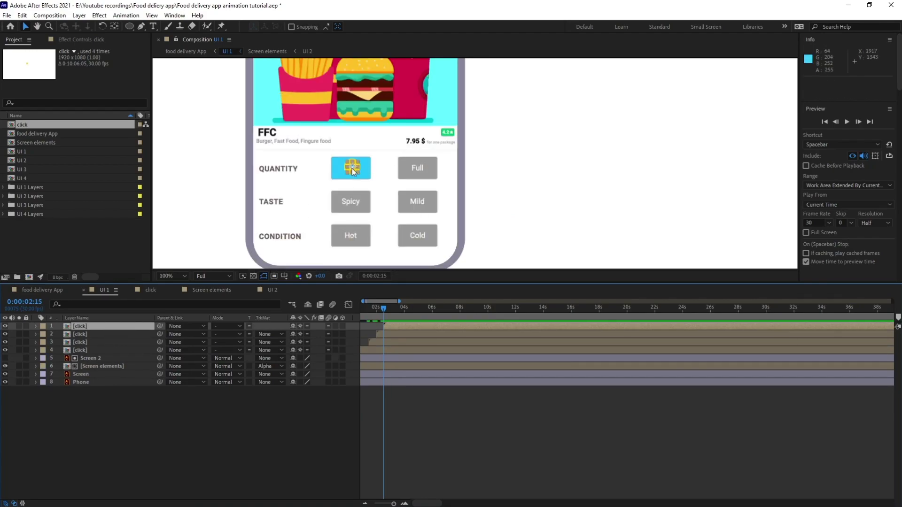
pyautogui.moveTo(359, 169); pyautogui.dragTo(420, 205)
pyautogui.press('space')
# In UI 2, make the blue Mild layer visible and trim its start to 0:00:02:15
pyautogui.click(272, 290)
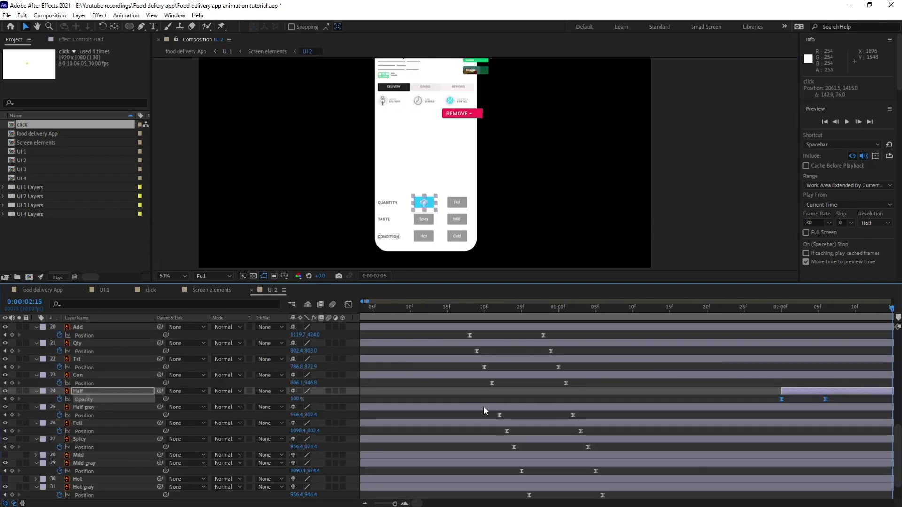
pyautogui.moveTo(720, 381); pyautogui.dragTo(533, 382)
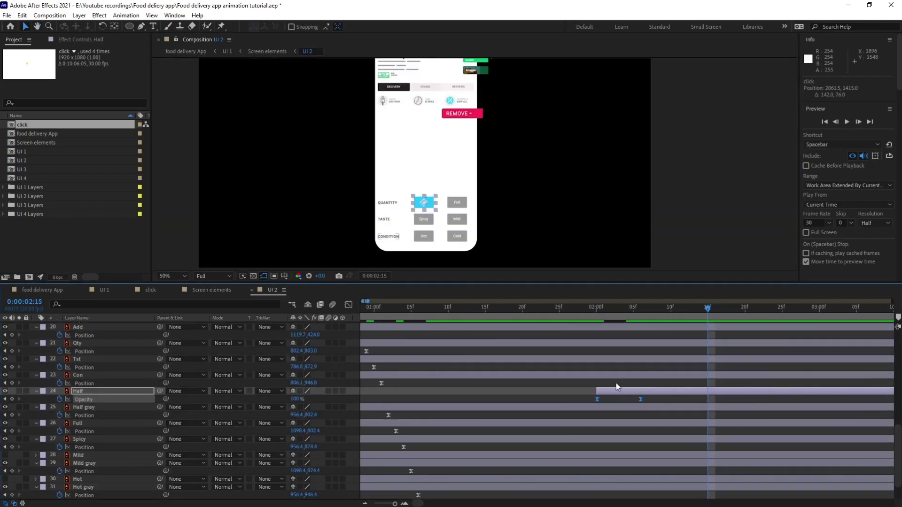
pyautogui.click(617, 385)
pyautogui.click(457, 219)
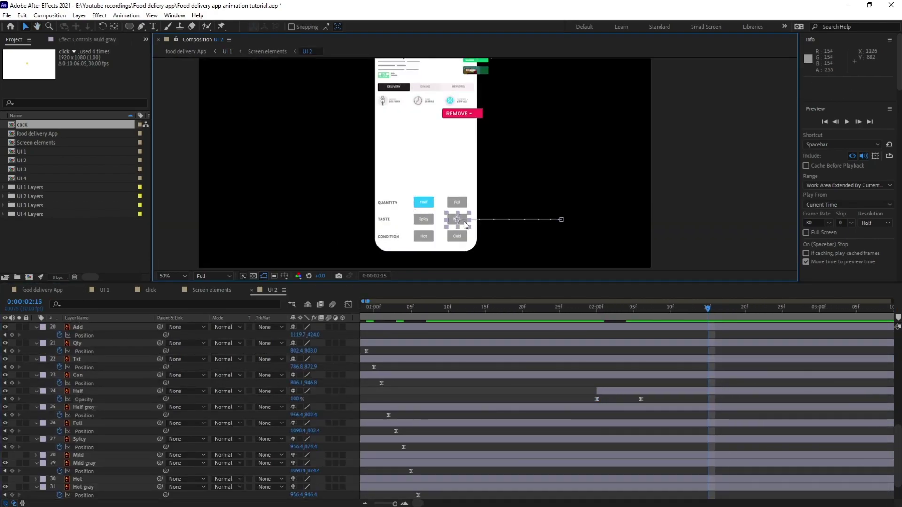
pyautogui.scroll(-1, 159, 423)
pyautogui.click(5, 431)
pyautogui.click(80, 433)
pyautogui.hotkey('alt', '[')
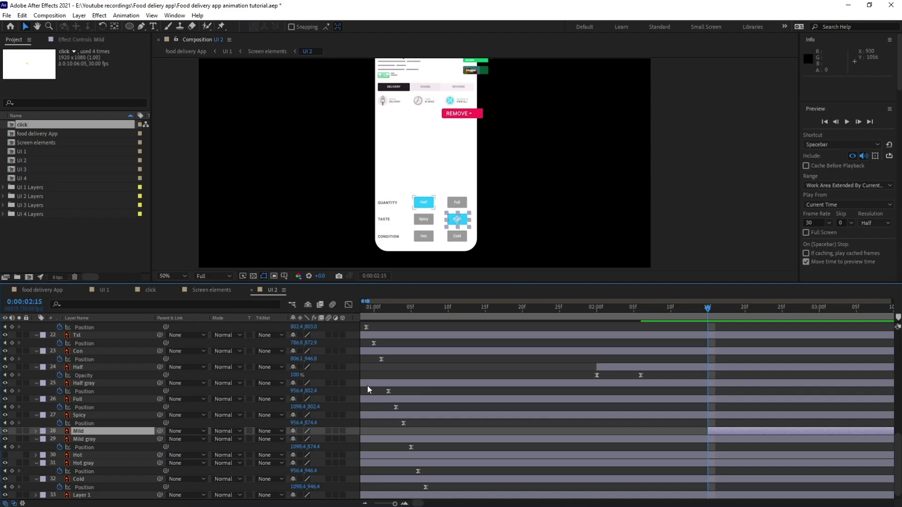
# Keyframe the Mild layer's Opacity from 0% at 0:00:02:15 to 100% at 0:00:02:21 and ease both keyframes
pyautogui.press('t')
pyautogui.click(60, 439)
pyautogui.click(28, 302)
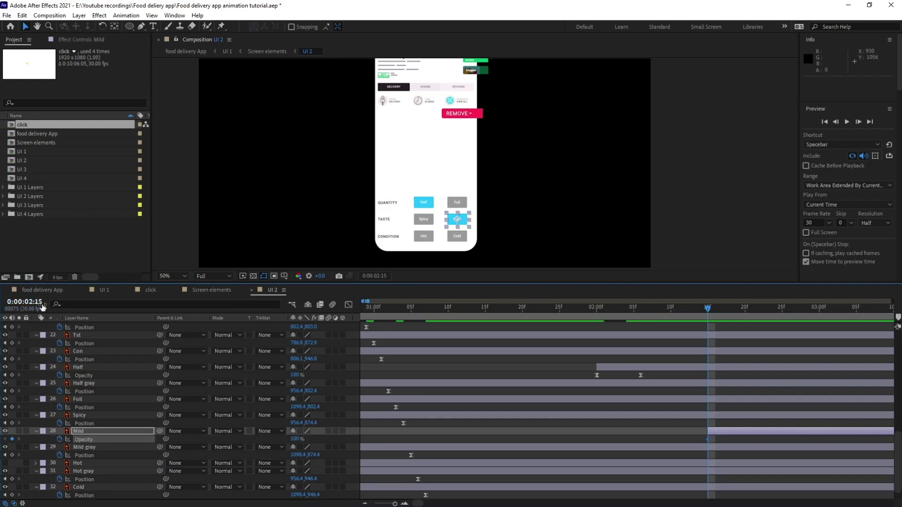
pyautogui.write('221')
pyautogui.press('Return')
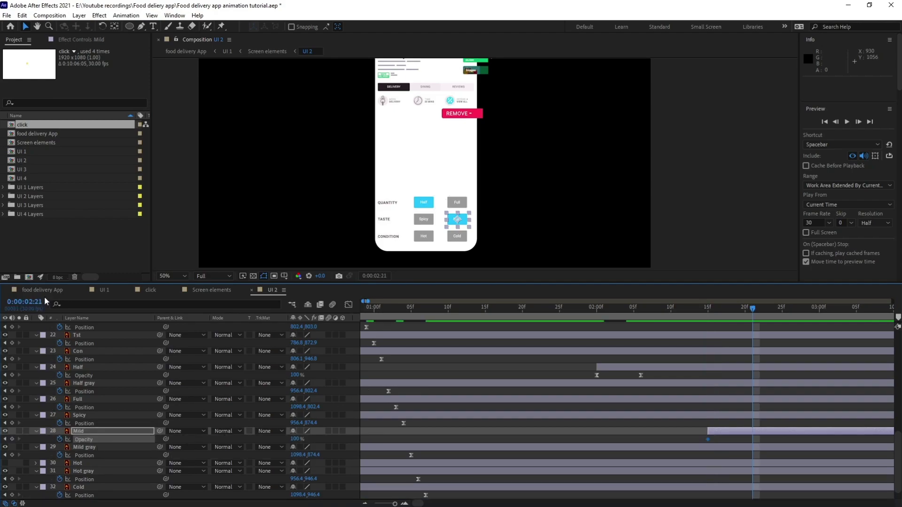
pyautogui.click(13, 439)
pyautogui.press('j')
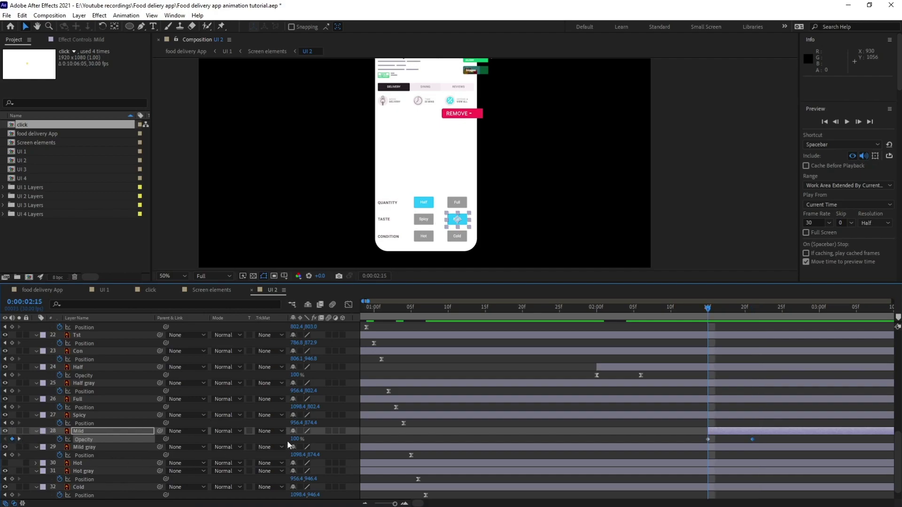
pyautogui.moveTo(294, 439); pyautogui.dragTo(189, 439)
pyautogui.moveTo(761, 439); pyautogui.dragTo(684, 443)
pyautogui.click(684, 424)
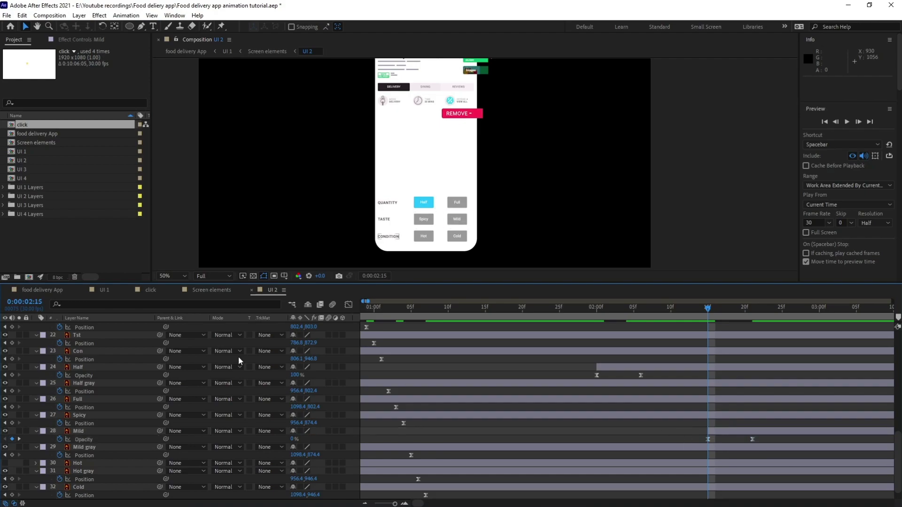
# Check the Mild button's ripple in UI 1, and set UI 2's current time to 0:00:02:27
pyautogui.click(103, 291)
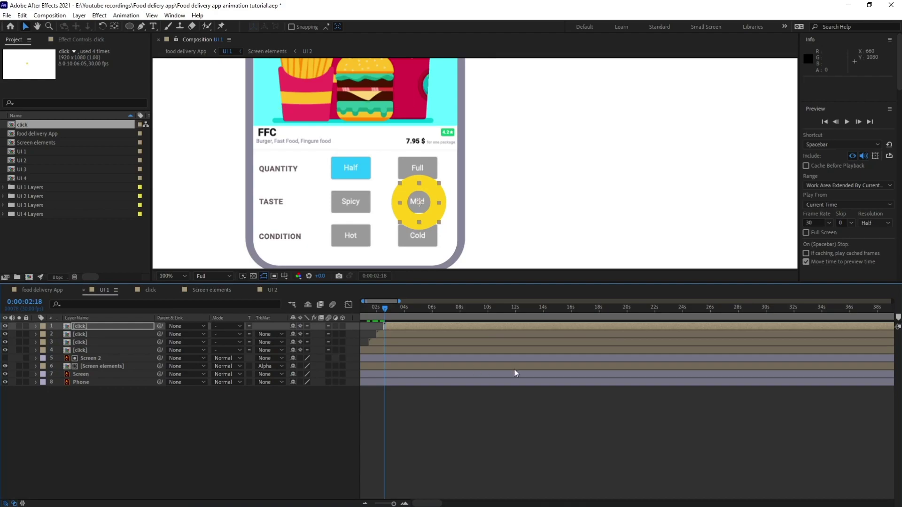
pyautogui.click(266, 292)
pyautogui.click(17, 310)
pyautogui.write('+6')
pyautogui.press('Return')
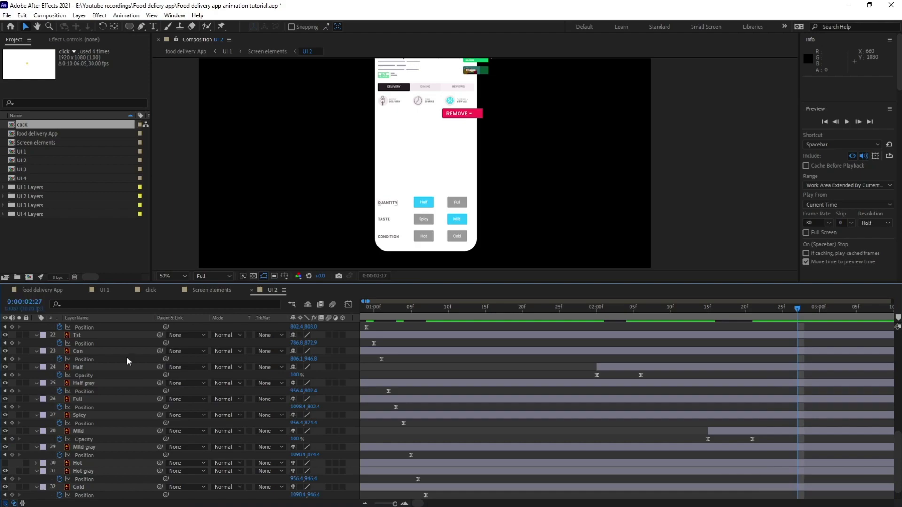
pyautogui.click(150, 367)
# In UI 1, paste another click layer starting at 0:00:03:00 and place its ripple over the Hot button at 1918.5, 1486.0
pyautogui.click(99, 292)
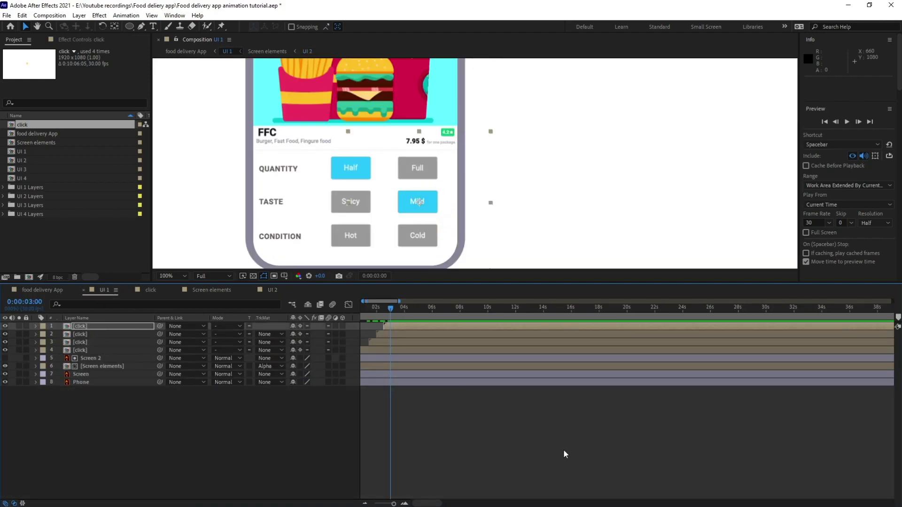
pyautogui.hotkey('ctrl', 'v')
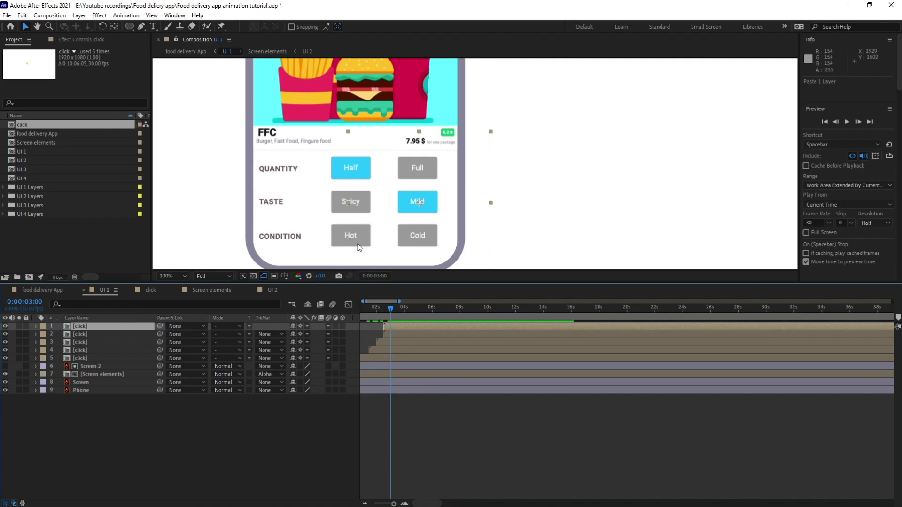
pyautogui.press('[')
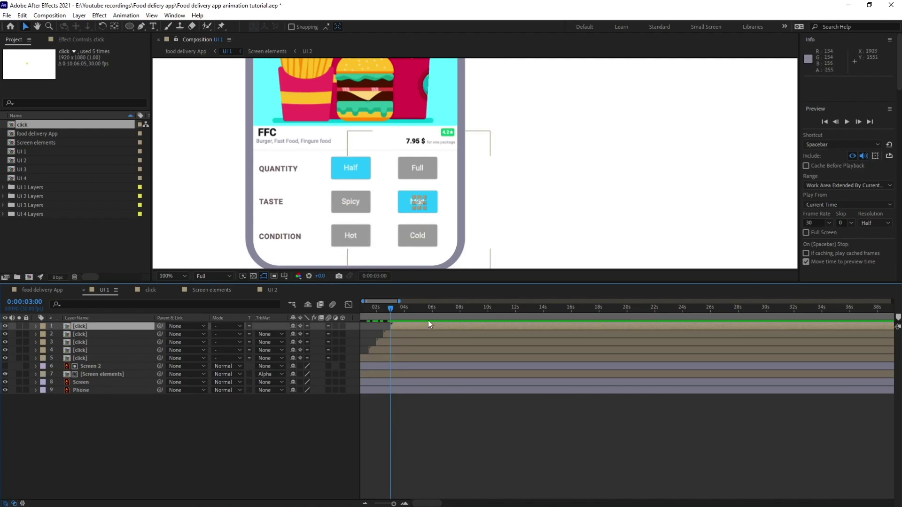
pyautogui.moveTo(420, 202); pyautogui.dragTo(353, 235)
# In UI 2, make the blue Hot layer visible and trim its start to 0:00:02:27
pyautogui.click(272, 290)
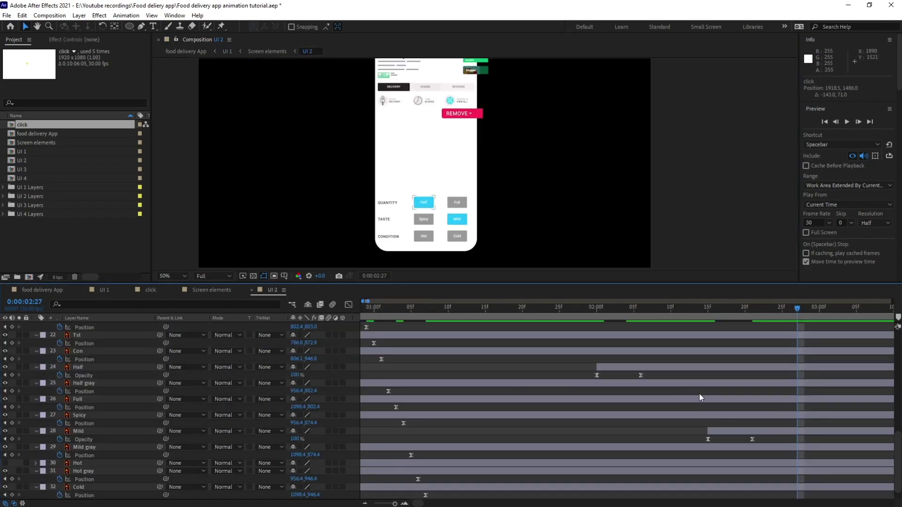
pyautogui.click(424, 236)
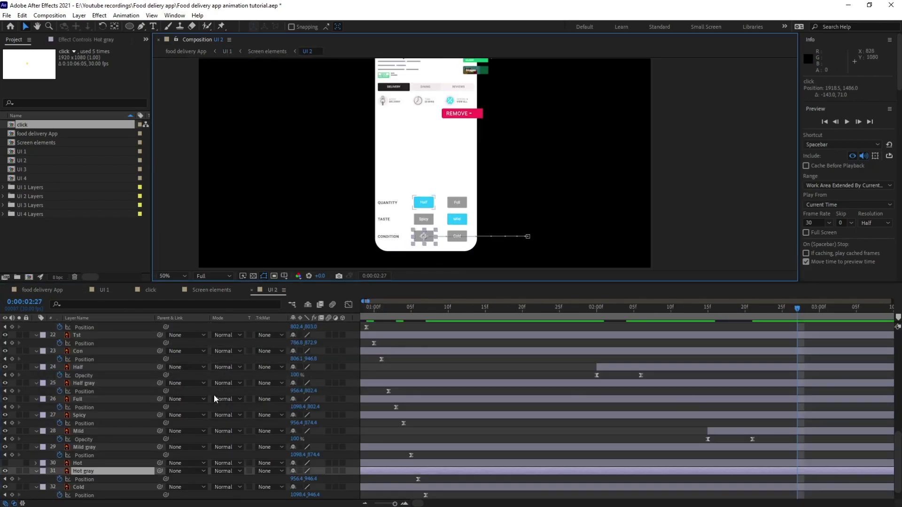
pyautogui.click(78, 463)
pyautogui.click(5, 463)
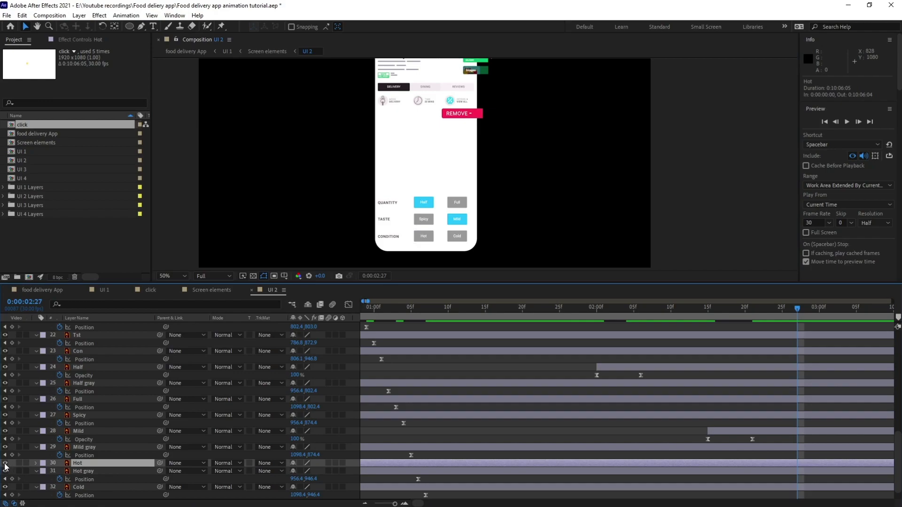
pyautogui.hotkey('alt', '[')
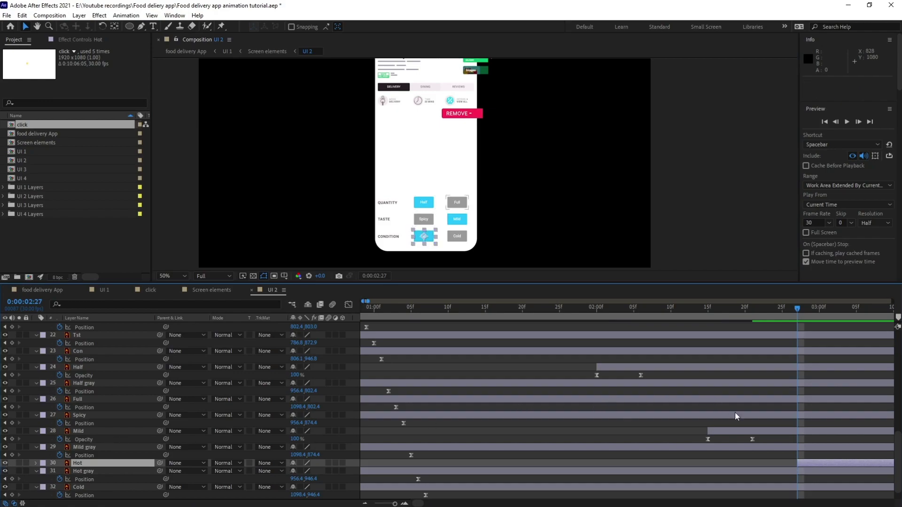
# Keyframe the Hot layer's Opacity from 0% at 0:00:02:27 to 100% at 0:00:03:03 and select both keyframes
pyautogui.press('t')
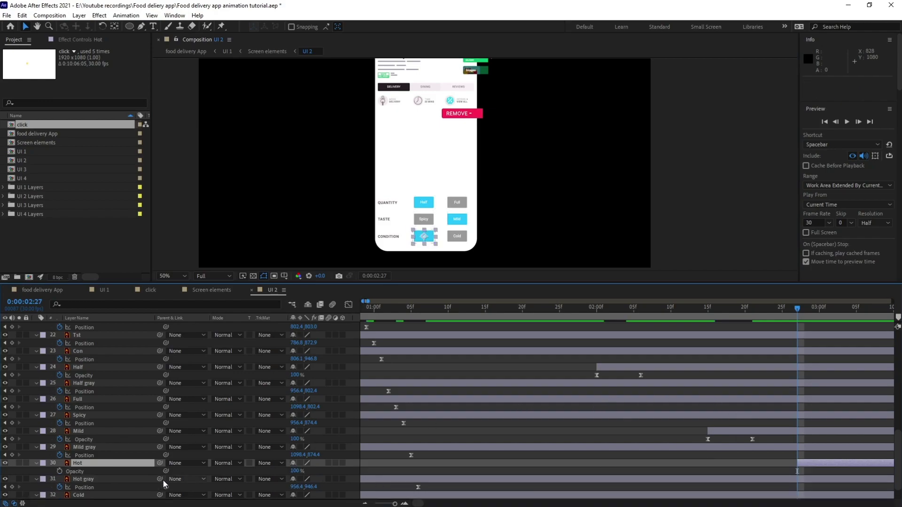
pyautogui.click(60, 471)
pyautogui.click(25, 301)
pyautogui.write('303')
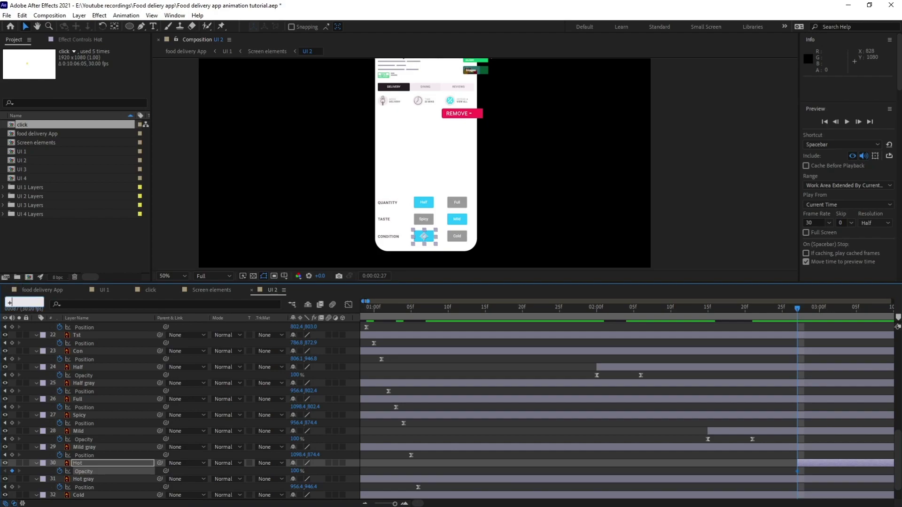
pyautogui.press('Return')
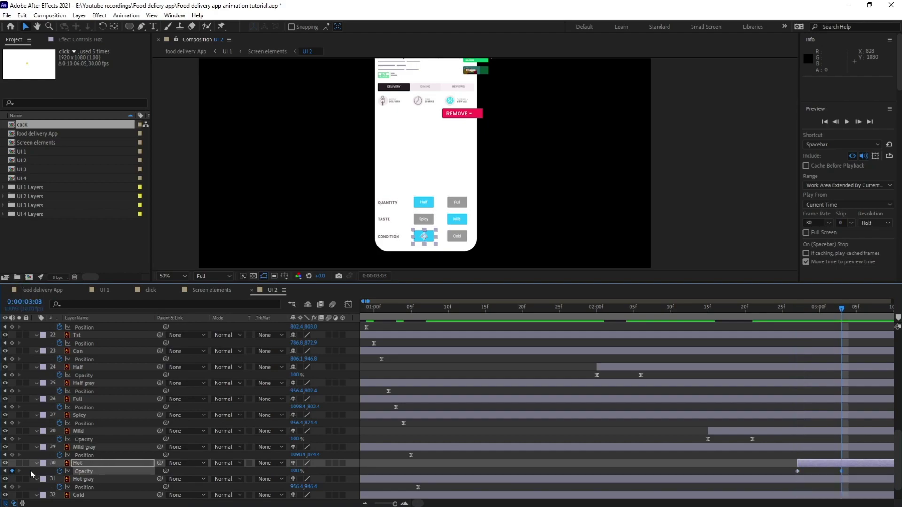
pyautogui.click(5, 472)
pyautogui.moveTo(294, 471); pyautogui.dragTo(197, 474)
pyautogui.moveTo(856, 469); pyautogui.dragTo(766, 477)
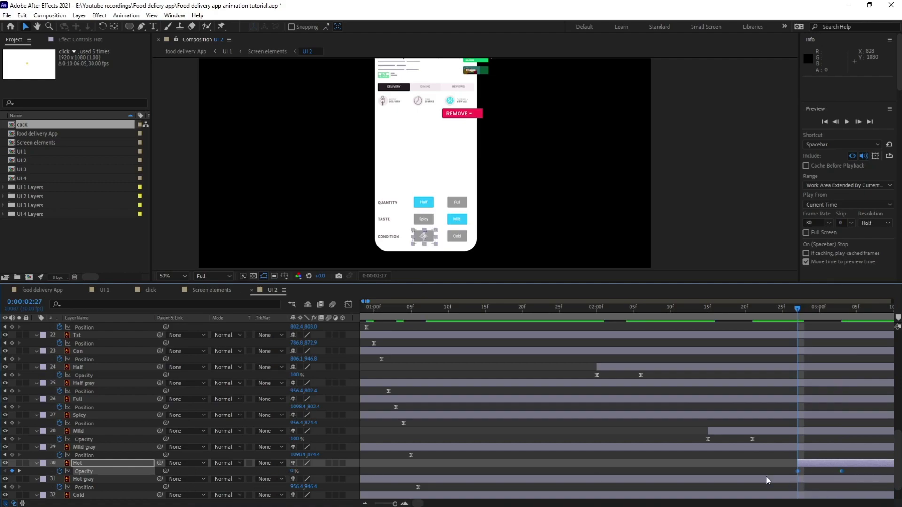
# Preview UI 1 twice from the beginning to check the timing of the click ripples and button fades
pyautogui.click(102, 290)
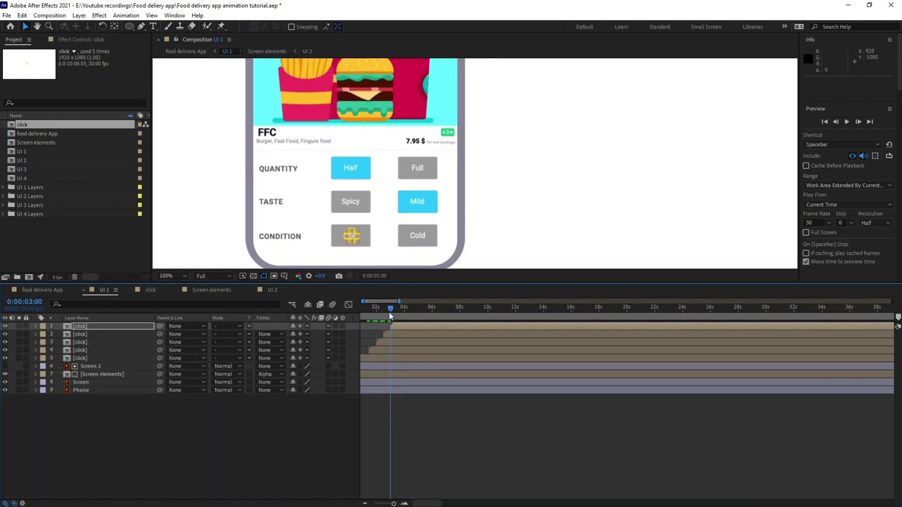
pyautogui.moveTo(390, 311); pyautogui.dragTo(361, 311)
pyautogui.scroll(-2, 366, 242)
pyautogui.press('space')
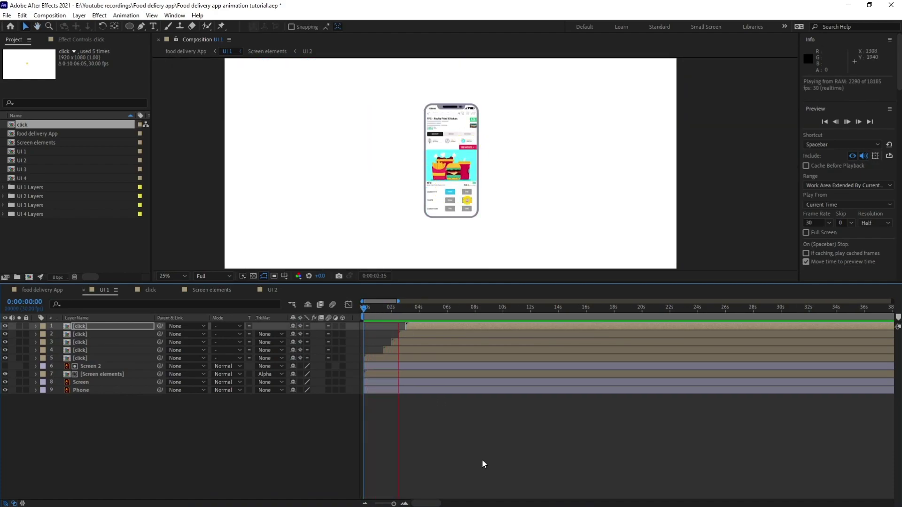
pyautogui.press('space')
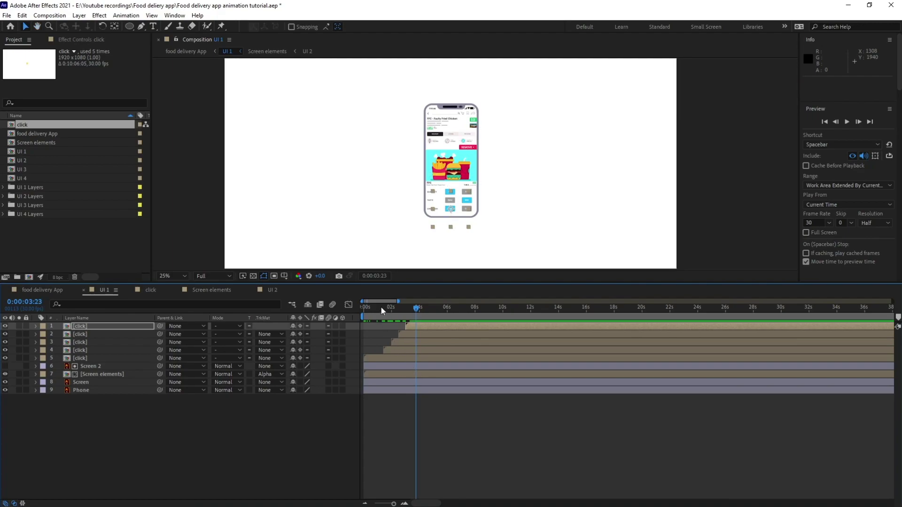
pyautogui.press('Home')
pyautogui.press('space')
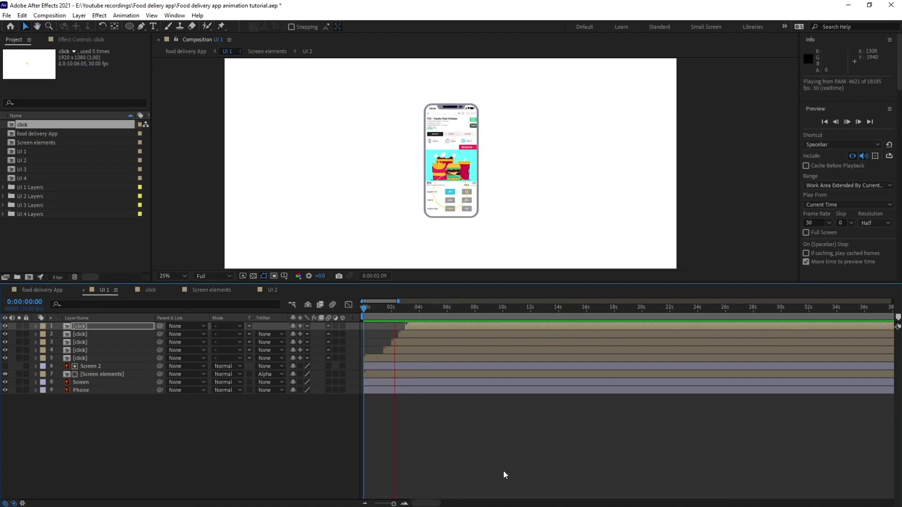
pyautogui.press('space')
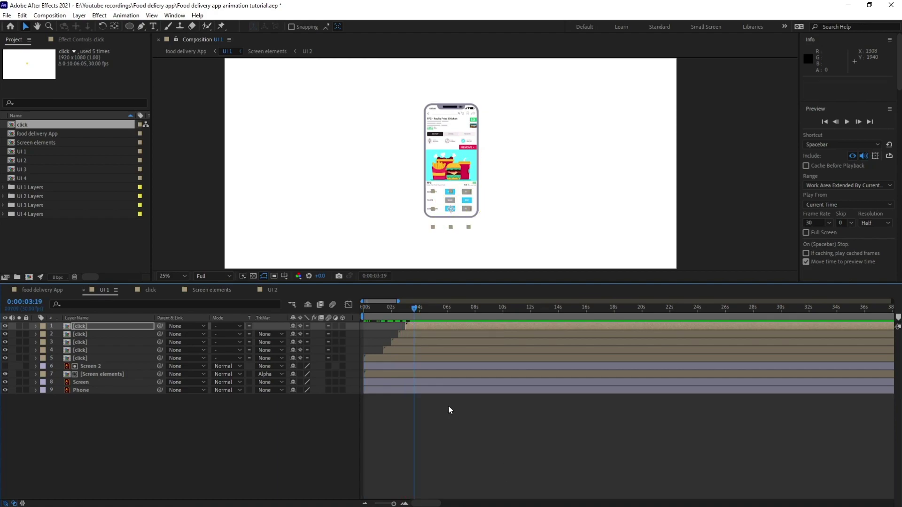
# In UI 2, go to 0:00:03:03 and make the Place order layer visible
pyautogui.scroll(1, 425, 253)
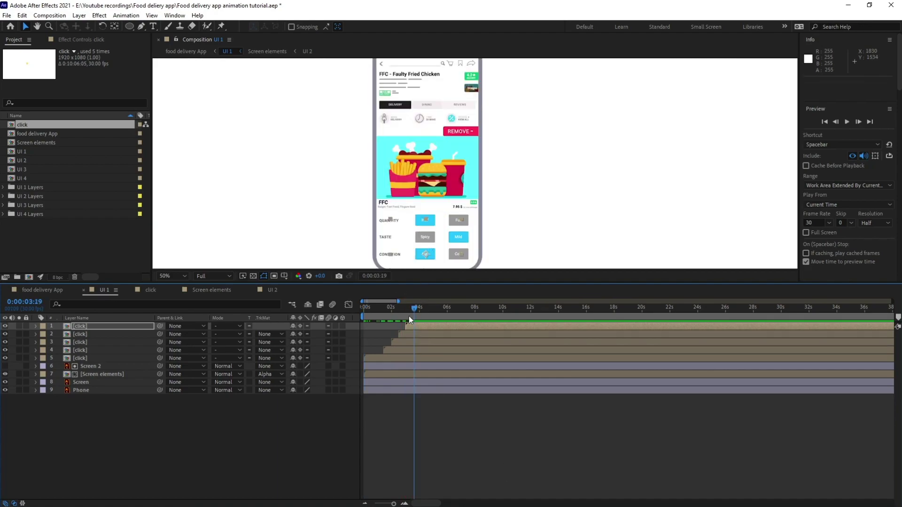
pyautogui.click(448, 438)
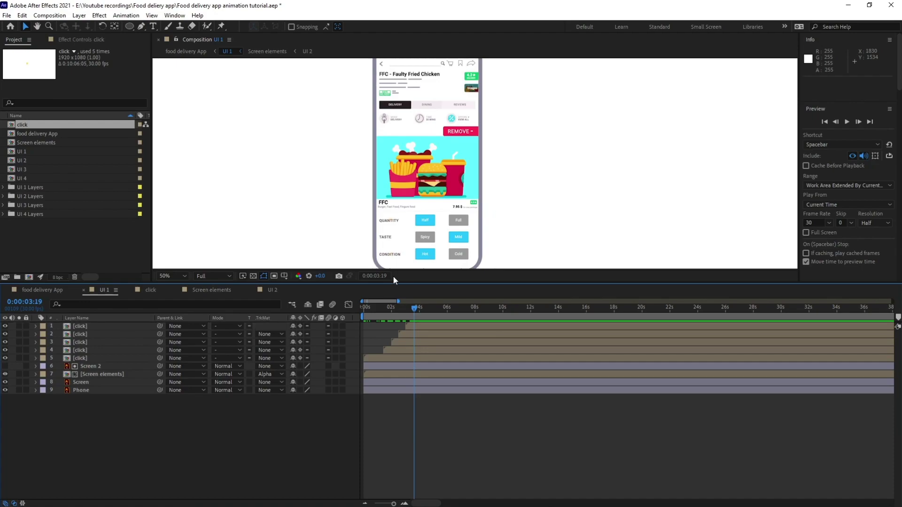
pyautogui.click(270, 289)
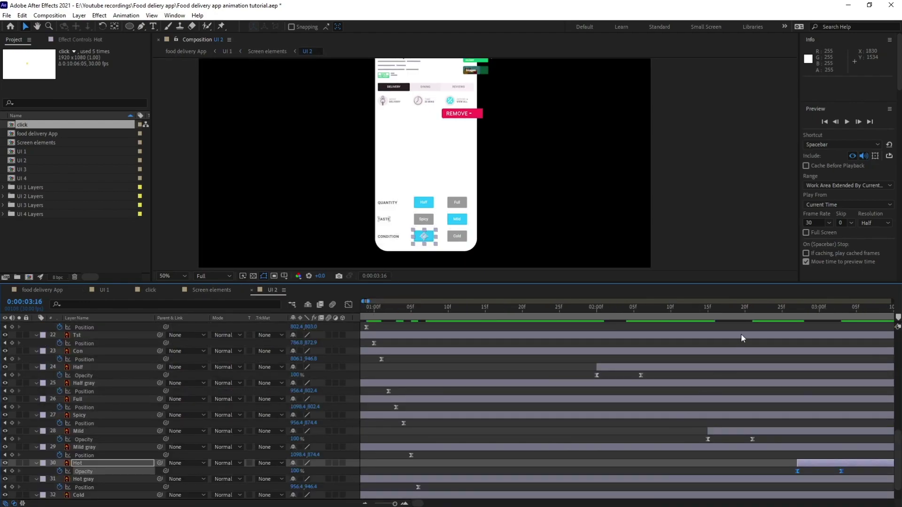
pyautogui.click(819, 310)
pyautogui.press('k')
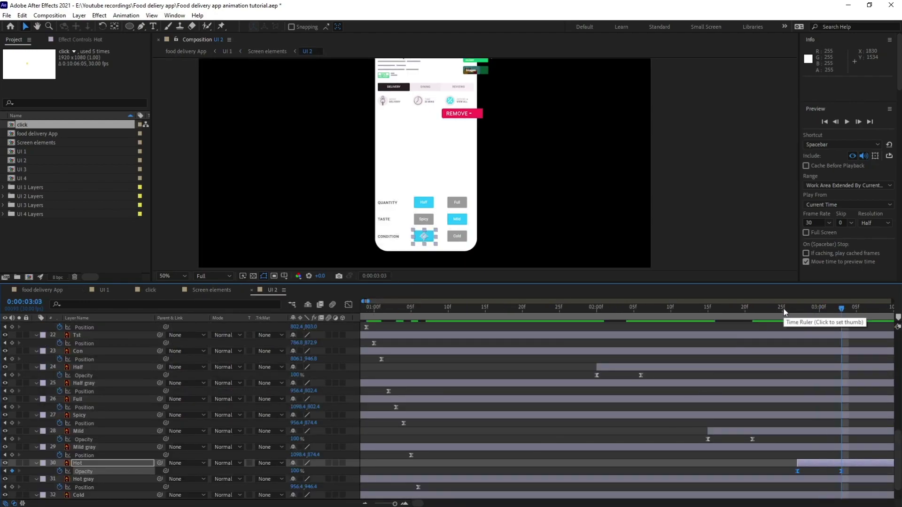
pyautogui.click(798, 458)
pyautogui.scroll(10, 183, 349)
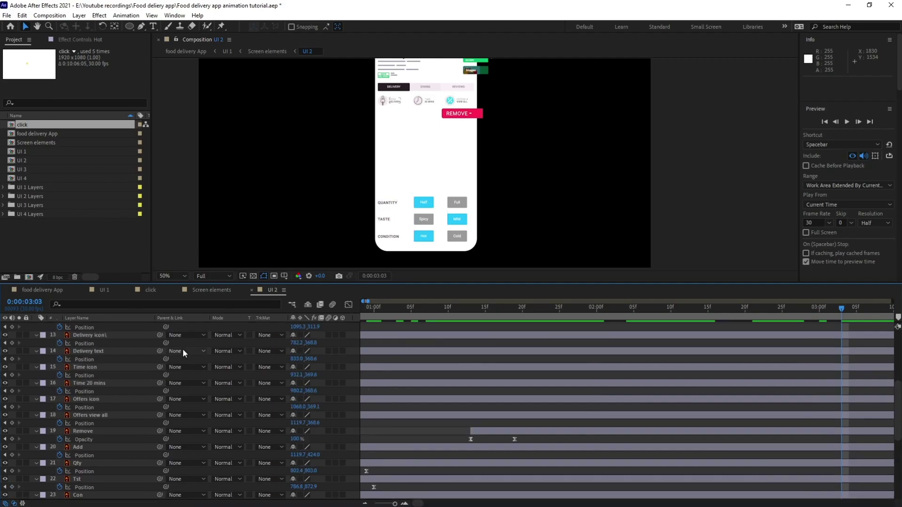
pyautogui.click(82, 326)
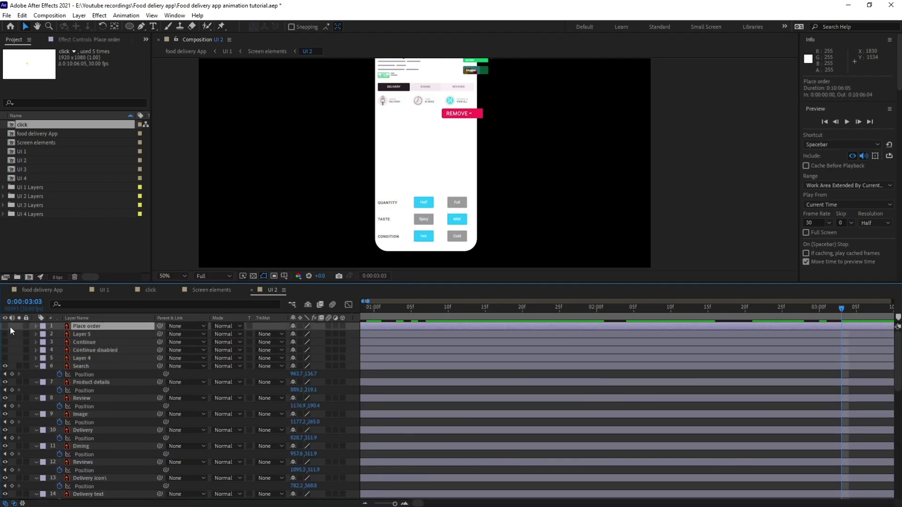
pyautogui.click(6, 326)
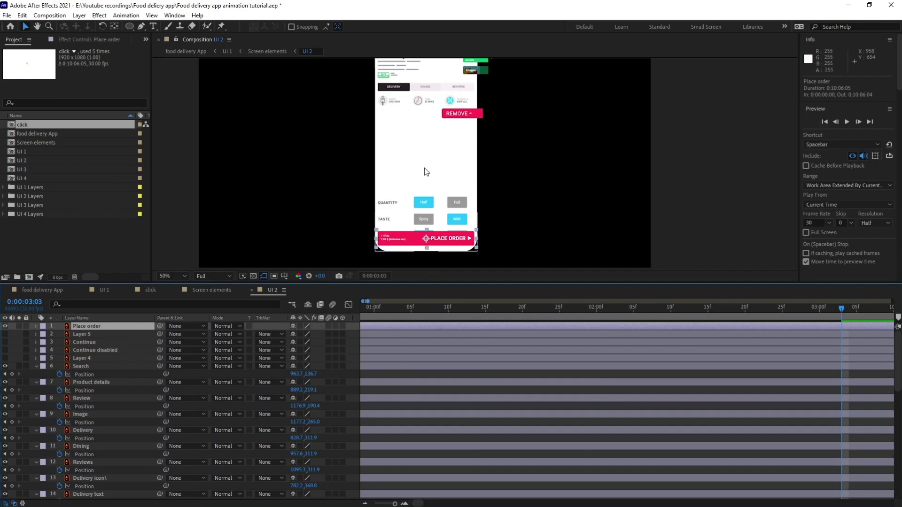
# Separate the Place order layer's Position dimensions and set a Y Position keyframe at 0:00:03:03
pyautogui.press('p')
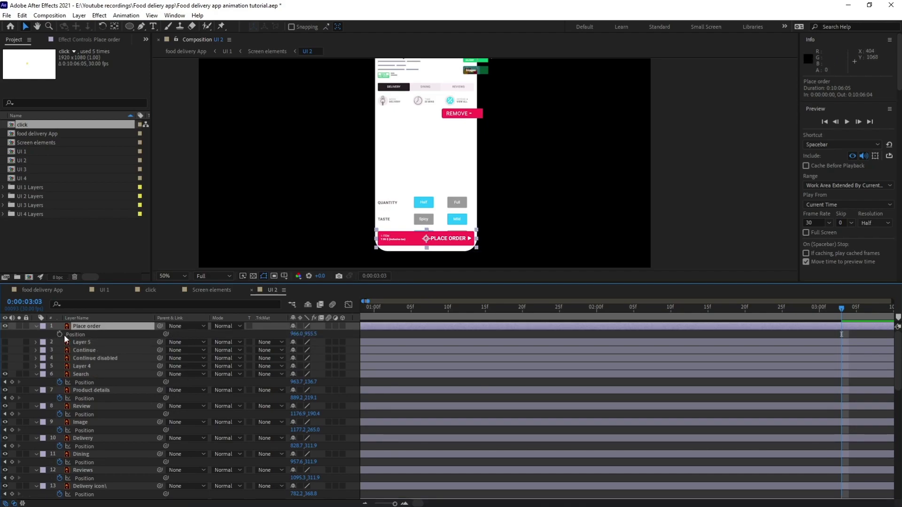
pyautogui.click(74, 334)
pyautogui.rightClick(73, 334)
pyautogui.click(97, 357)
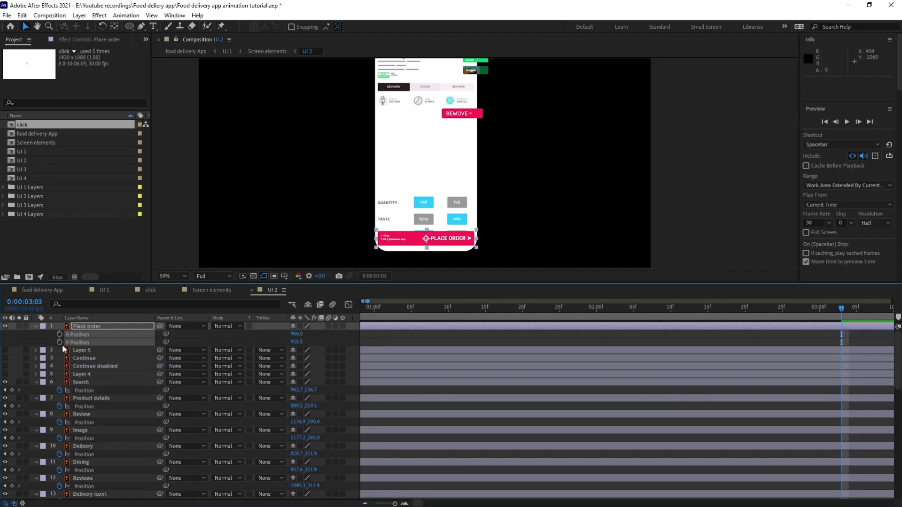
pyautogui.click(60, 343)
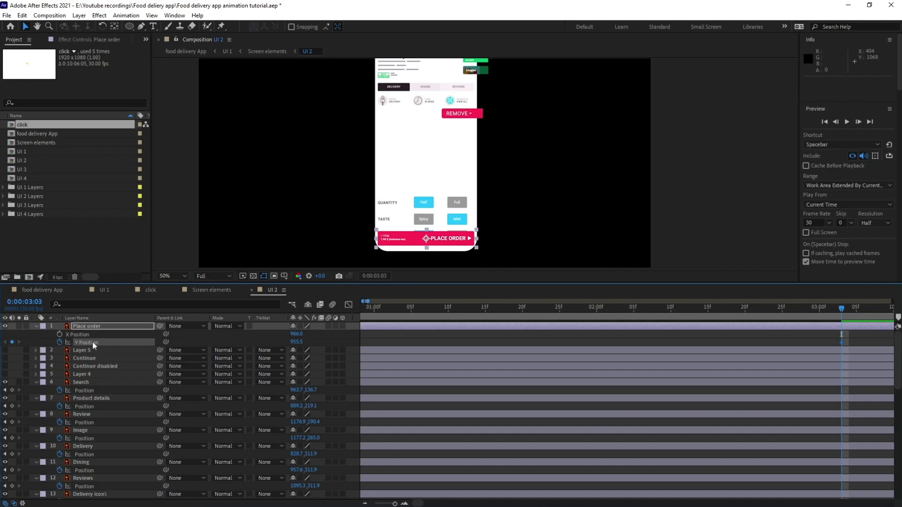
# Add a second Y Position keyframe to the Place order layer 10 frames further on, at 0:00:03:13
pyautogui.press('h')
pyautogui.moveTo(237, 344); pyautogui.dragTo(175, 346)
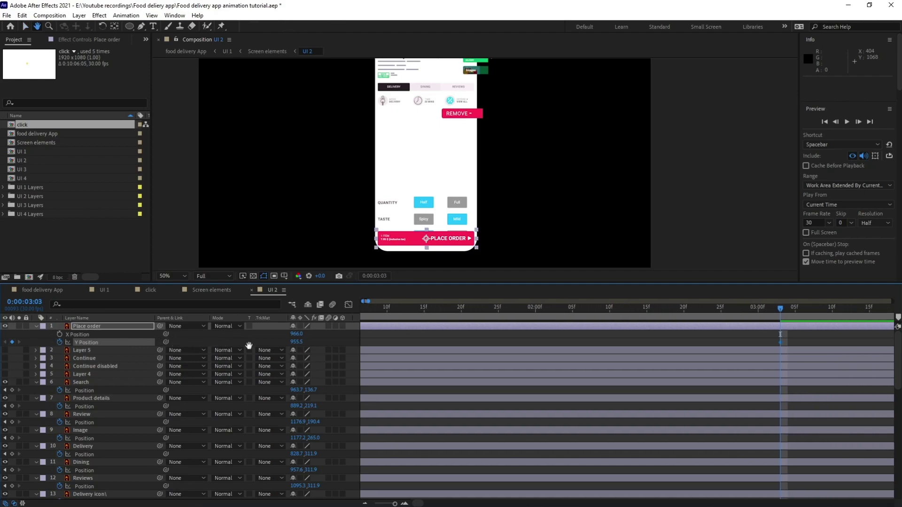
pyautogui.click(32, 302)
pyautogui.write('+10')
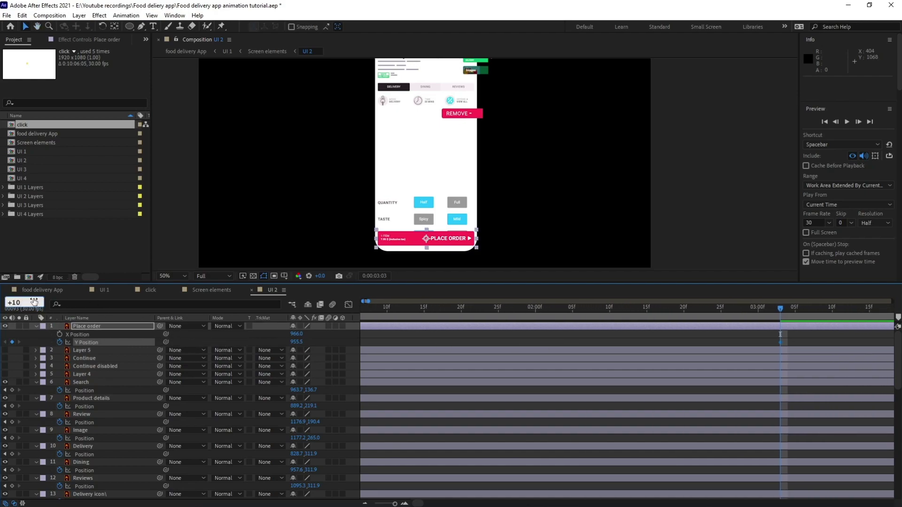
pyautogui.press('Return')
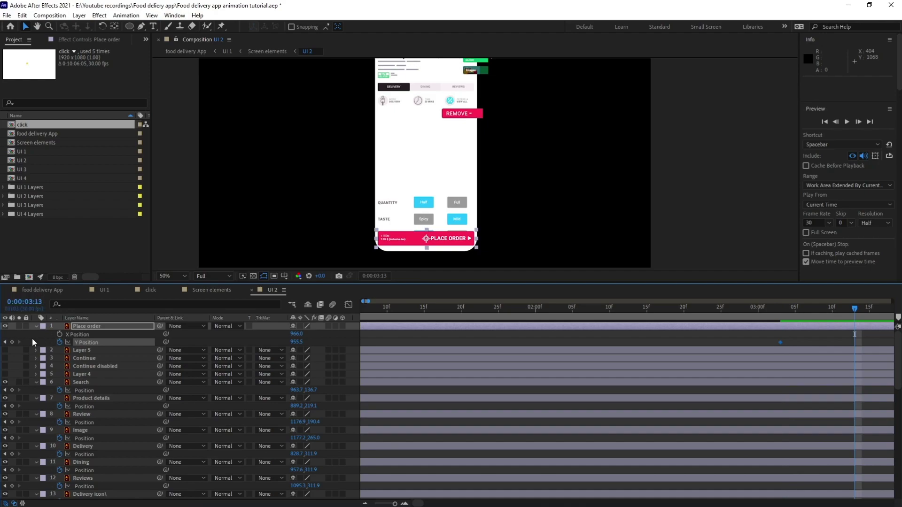
pyautogui.click(12, 342)
# At the first keyframe, nudge the Place order bar down below the phone screen to a Y Position of 1057.5
pyautogui.press('j')
pyautogui.press('Down')
pyautogui.press('Down')
pyautogui.press('Down')
pyautogui.press('Down')
pyautogui.press('Down')
pyautogui.press('Down')
pyautogui.press('Down')
pyautogui.press('Down')
pyautogui.press('Down')
pyautogui.press('Down')
pyautogui.press('Down')
pyautogui.press('Down')
pyautogui.press('Down')
pyautogui.press('Down')
pyautogui.press('Down')
pyautogui.press('Down')
pyautogui.press('Down')
pyautogui.press('Down')
pyautogui.press('Down')
pyautogui.press('Down')
pyautogui.press('Down')
pyautogui.press('Down')
pyautogui.press('Down')
pyautogui.press('Down')
pyautogui.press('Down')
pyautogui.press('Down')
pyautogui.press('Down')
pyautogui.press('Down')
pyautogui.press('Down')
pyautogui.press('Down')
pyautogui.press('Down')
pyautogui.press('Down')
pyautogui.press('Down')
pyautogui.press('Down')
pyautogui.press('Down')
pyautogui.press('Down')
pyautogui.press('Down')
pyautogui.press('Down')
pyautogui.press('Down')
pyautogui.press('Down')
pyautogui.press('j')
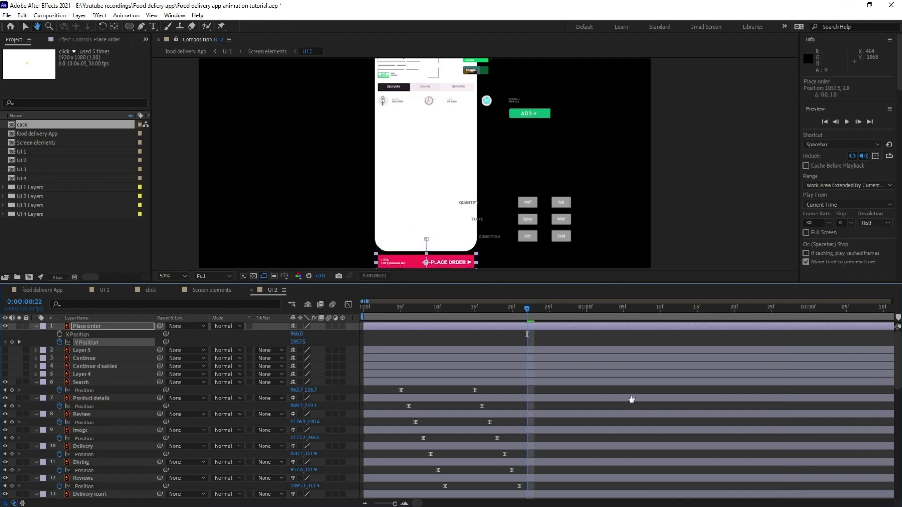
# Add a third Y Position keyframe at 0:00:03:18 that holds the Place order bar at 955.5
pyautogui.press('k')
pyautogui.press('k')
pyautogui.click(26, 303)
pyautogui.write('318')
pyautogui.press('Return')
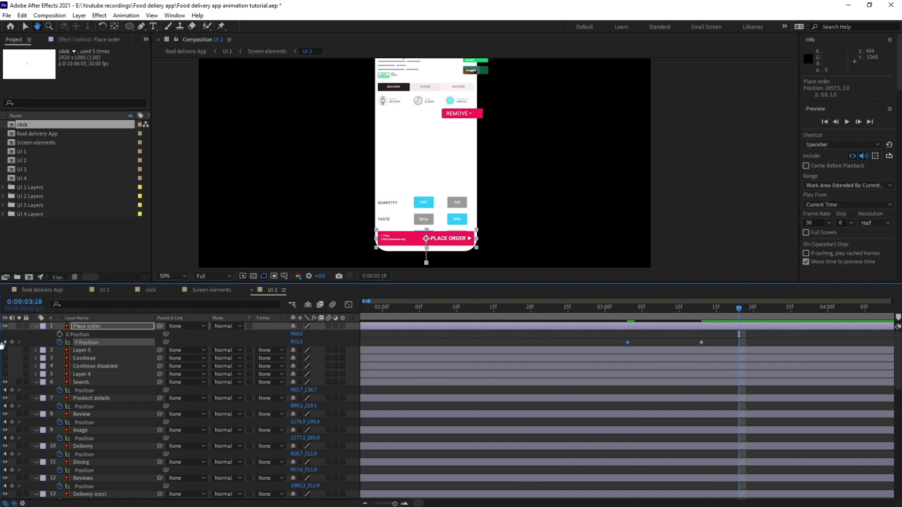
pyautogui.press('v')
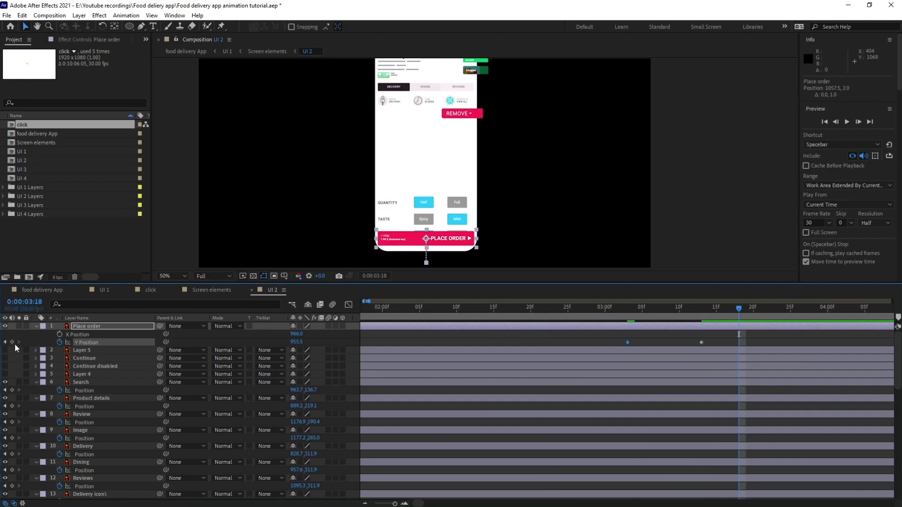
# Create an overshoot by raising the Place order bar's Y Position to 947.5 at the 0:00:03:13 keyframe
pyautogui.press('j')
pyautogui.press('Up')
pyautogui.press('Up')
pyautogui.press('Up')
pyautogui.press('Up')
pyautogui.press('Up')
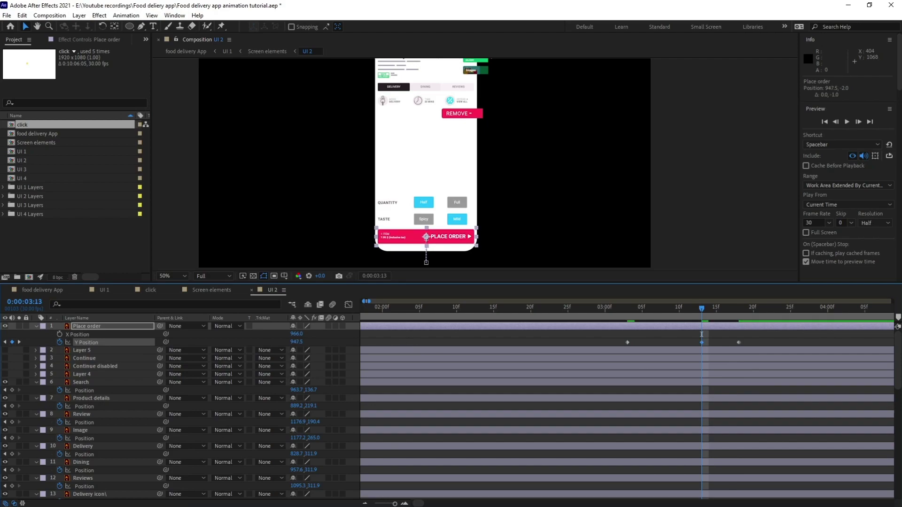
# Apply Easy Ease to the Place order Y Position keyframes and preview the slide-in from 0:00:02:17
pyautogui.moveTo(752, 332); pyautogui.dragTo(508, 320)
pyautogui.press('space')
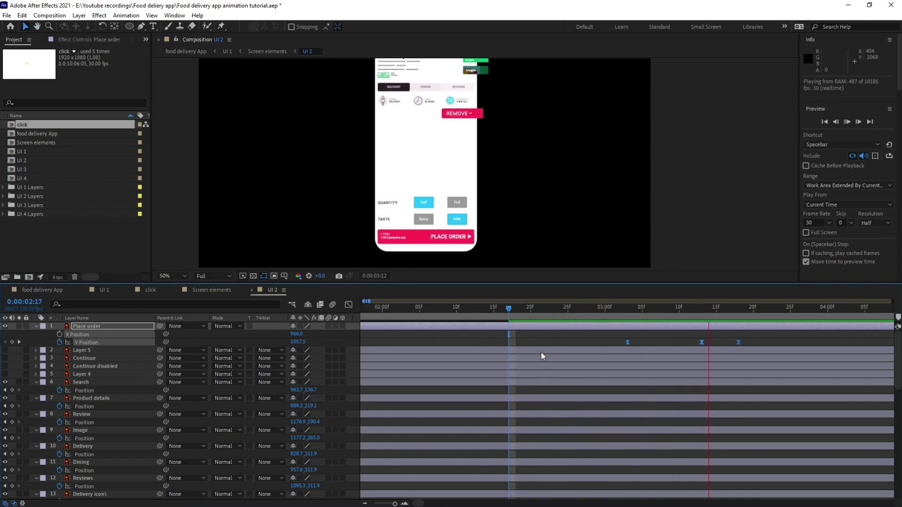
pyautogui.click(710, 308)
# Move to 0:00:03:21 in UI 2, then copy and paste the topmost click layer in UI 1
pyautogui.moveTo(709, 308); pyautogui.dragTo(738, 314)
pyautogui.click(771, 342)
pyautogui.press('pagedown')
pyautogui.press('pagedown')
pyautogui.press('pagedown')
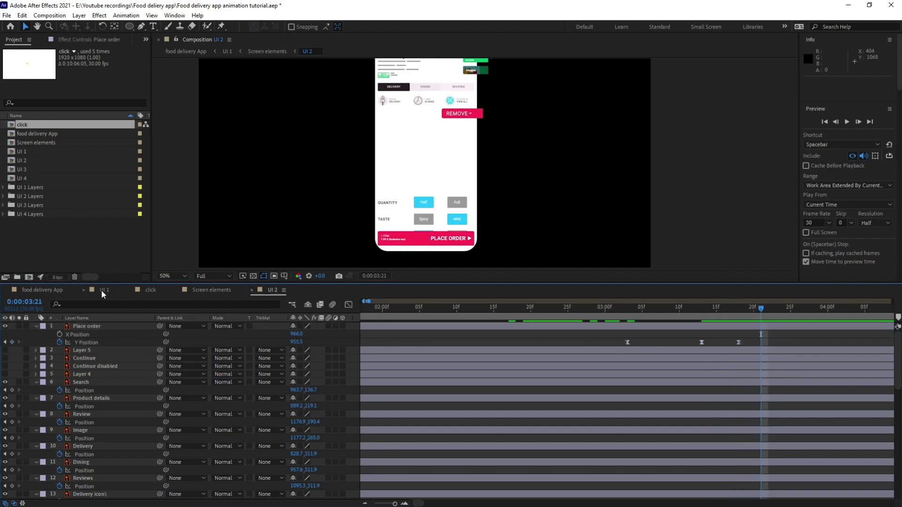
pyautogui.click(103, 290)
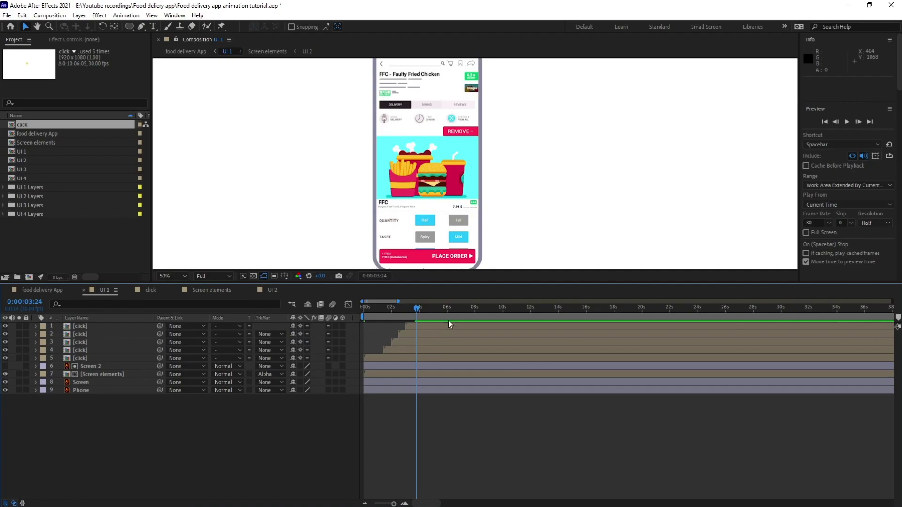
pyautogui.click(424, 325)
pyautogui.hotkey('ctrl', 'c')
pyautogui.hotkey('ctrl', 'v')
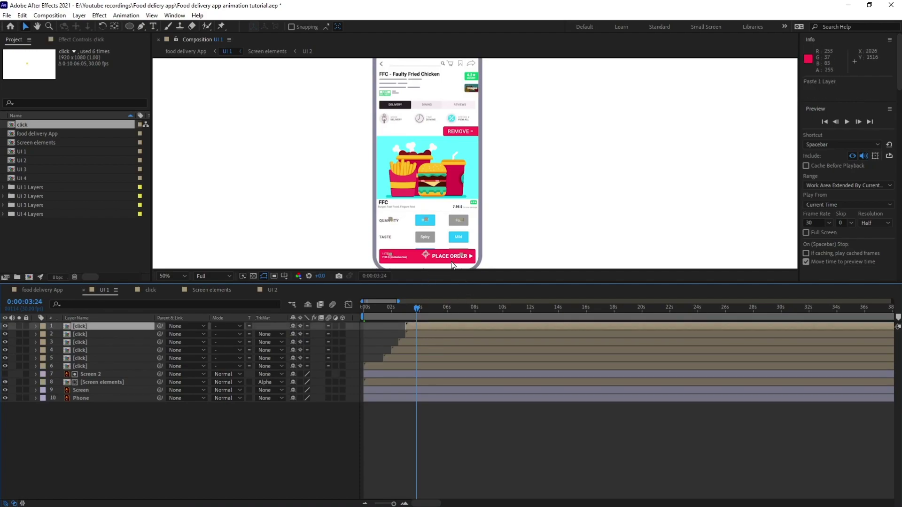
# Place the pasted click ripple over the Place order arrow at 2107.5, 1496.0 and start its layer at 0:00:03:24
pyautogui.scroll(1, 461, 251)
pyautogui.moveTo(461, 250); pyautogui.dragTo(450, 91)
pyautogui.press('v')
pyautogui.moveTo(362, 183); pyautogui.dragTo(453, 191)
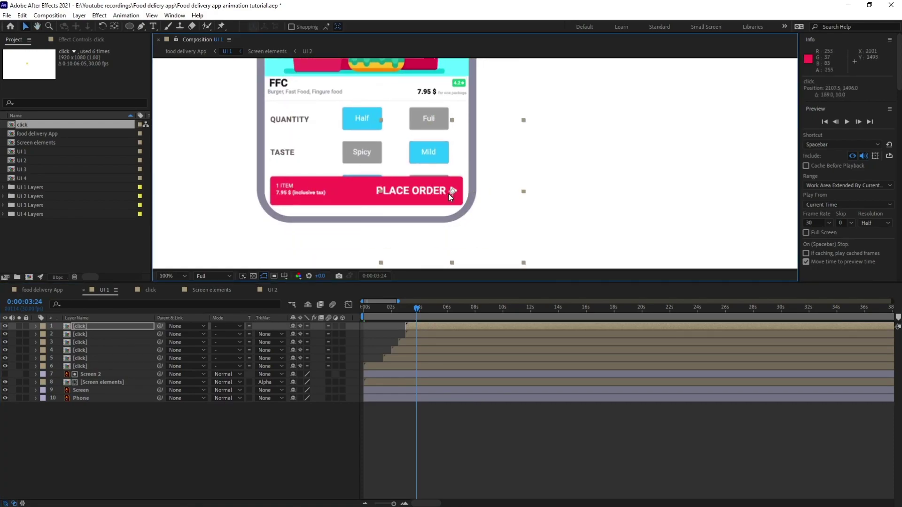
pyautogui.scroll(-1, 492, 162)
pyautogui.scroll(1, 492, 162)
pyautogui.press('[')
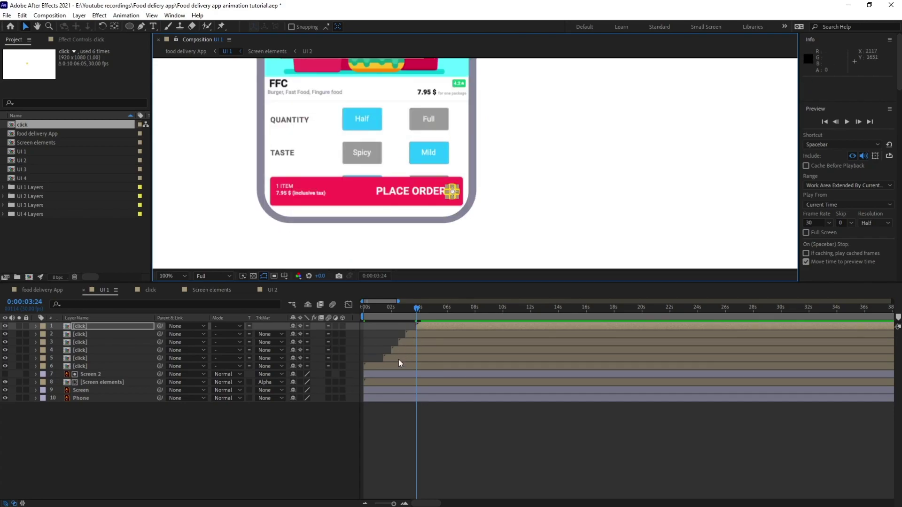
# Set the Scale of all six click layers in UI 1 to 40%
pyautogui.click(398, 359)
pyautogui.keyDown('shift'); pyautogui.click(414, 335); pyautogui.keyUp('shift')
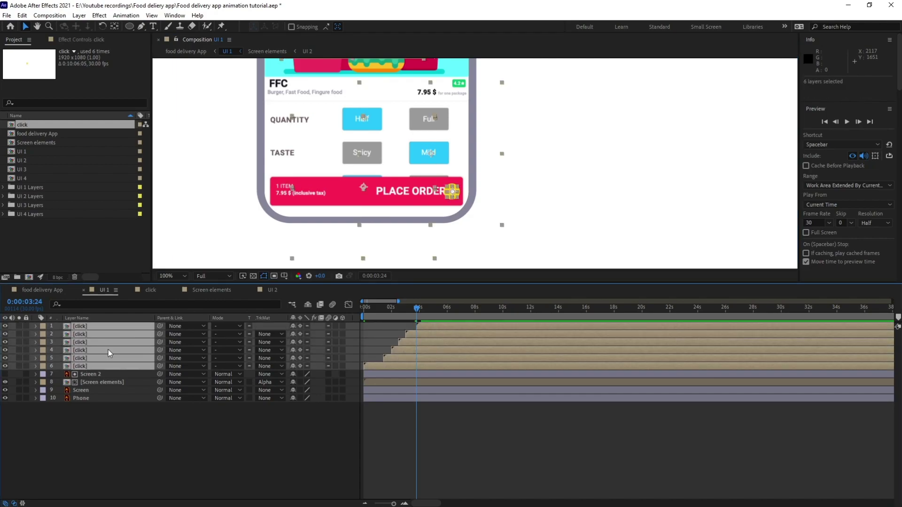
pyautogui.press('s')
pyautogui.click(303, 334)
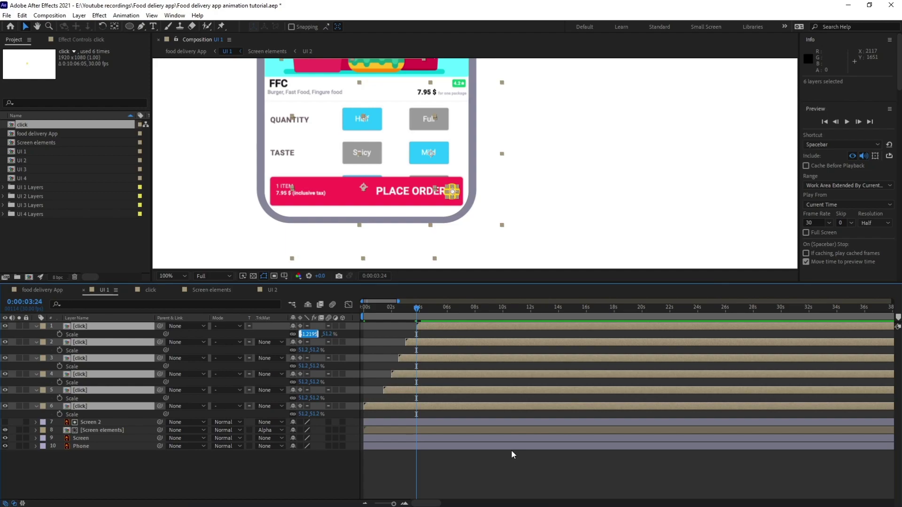
pyautogui.write('40')
pyautogui.press('Return')
pyautogui.click(432, 337)
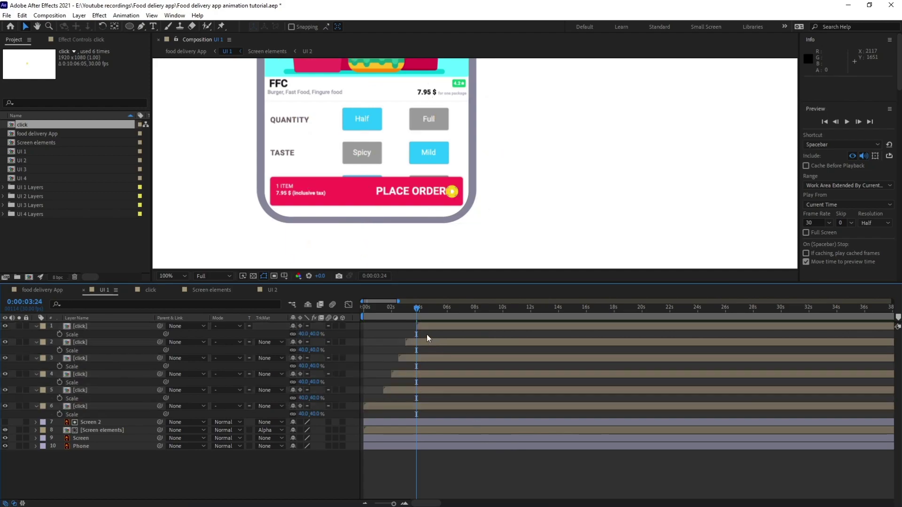
# Preview UI 1 from the beginning to check the smaller click ripples and the Place order bar
pyautogui.moveTo(378, 309); pyautogui.dragTo(362, 308)
pyautogui.scroll(-1, 458, 112)
pyautogui.moveTo(503, 125); pyautogui.dragTo(481, 181)
pyautogui.press('v')
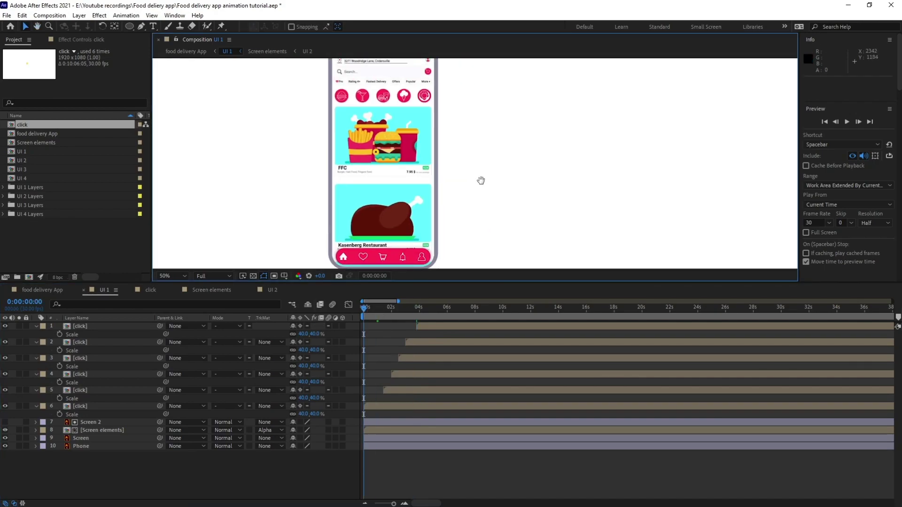
pyautogui.press('space')
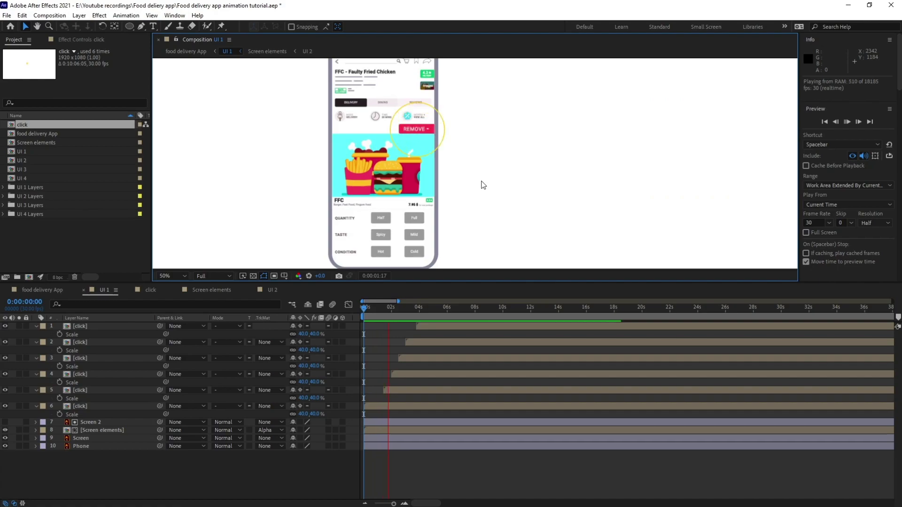
pyautogui.press('space')
# Move to 0:00:03:28 in UI 1, then make Layer 4, Continue disabled, Continue and Layer 5 visible in UI 2
pyautogui.moveTo(419, 306); pyautogui.dragTo(417, 306)
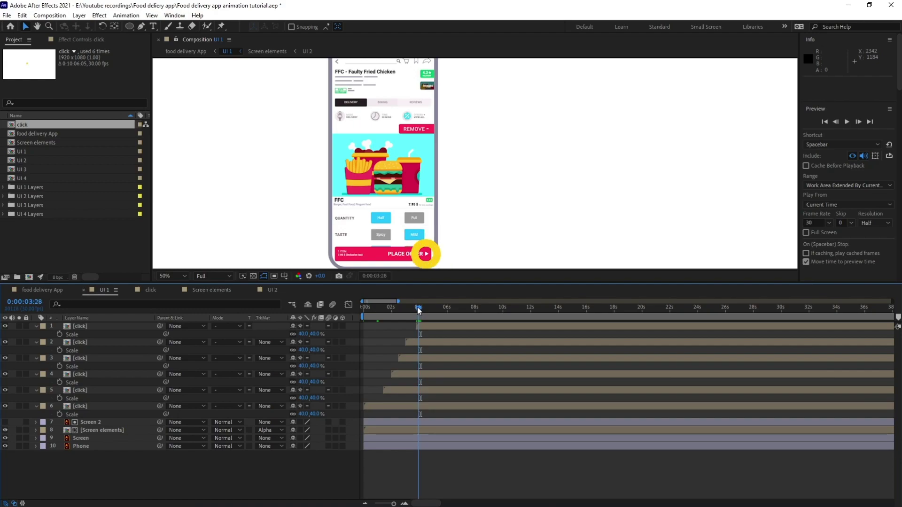
pyautogui.click(430, 327)
pyautogui.click(273, 290)
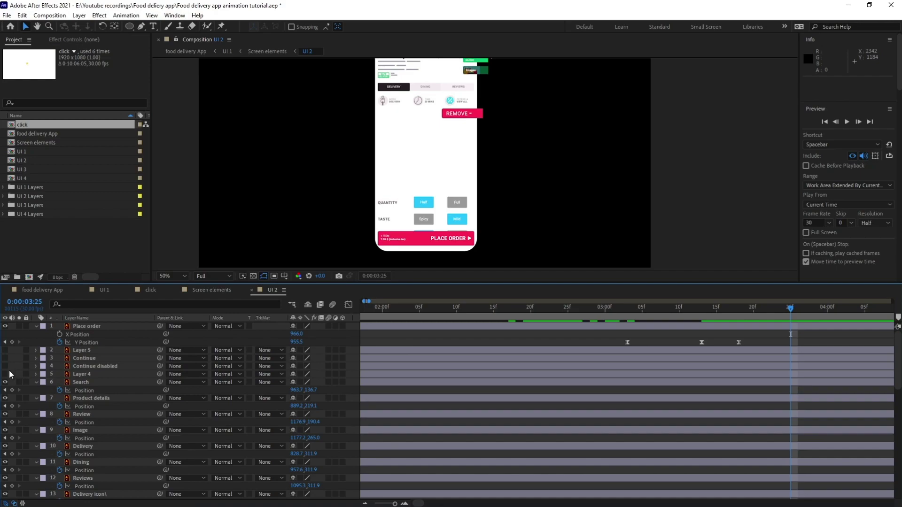
pyautogui.moveTo(6, 375); pyautogui.dragTo(5, 350)
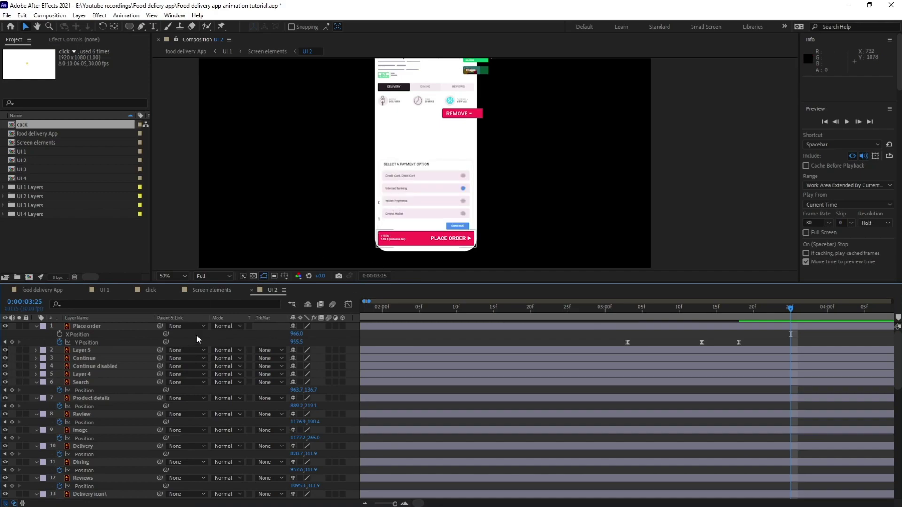
# Parent the Layer 5, Continue and Continue disabled layers to Layer 4
pyautogui.click(103, 350)
pyautogui.click(84, 375)
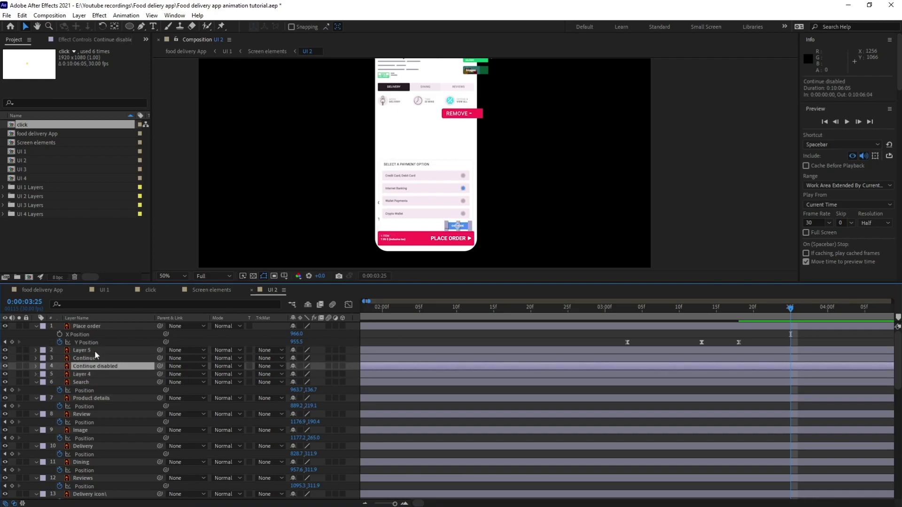
pyautogui.click(92, 367)
pyautogui.keyDown('shift'); pyautogui.click(94, 351); pyautogui.keyUp('shift')
pyautogui.moveTo(160, 366); pyautogui.dragTo(86, 373)
# Rename Layer 4 as "Select payment"
pyautogui.click(85, 374)
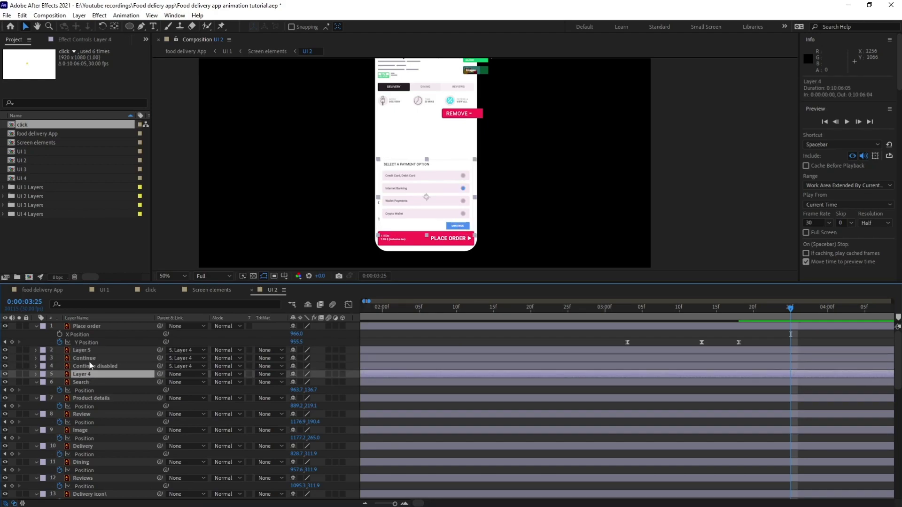
pyautogui.press('Return')
pyautogui.write('Select payment')
pyautogui.press('Return')
# Rename Layer 5 in UI 2 as "choose"
pyautogui.click(104, 351)
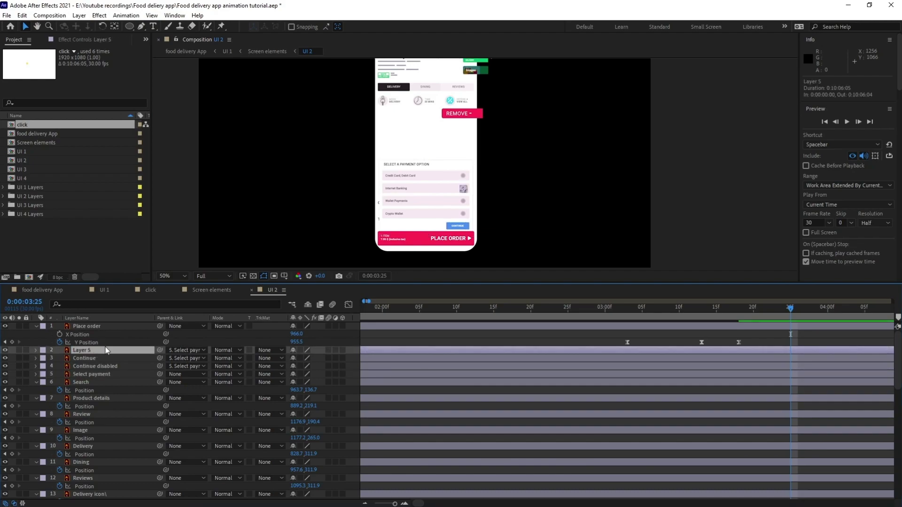
pyautogui.press('Return')
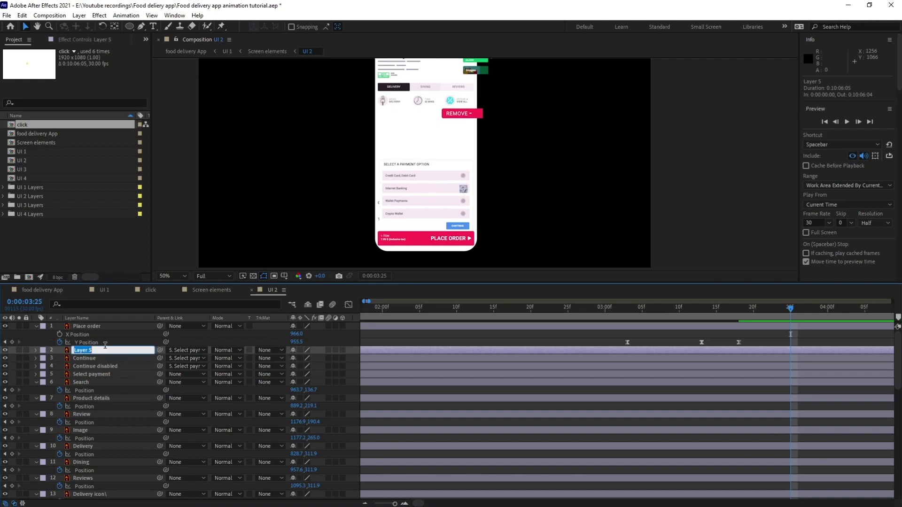
pyautogui.write('choose')
pyautogui.press('Return')
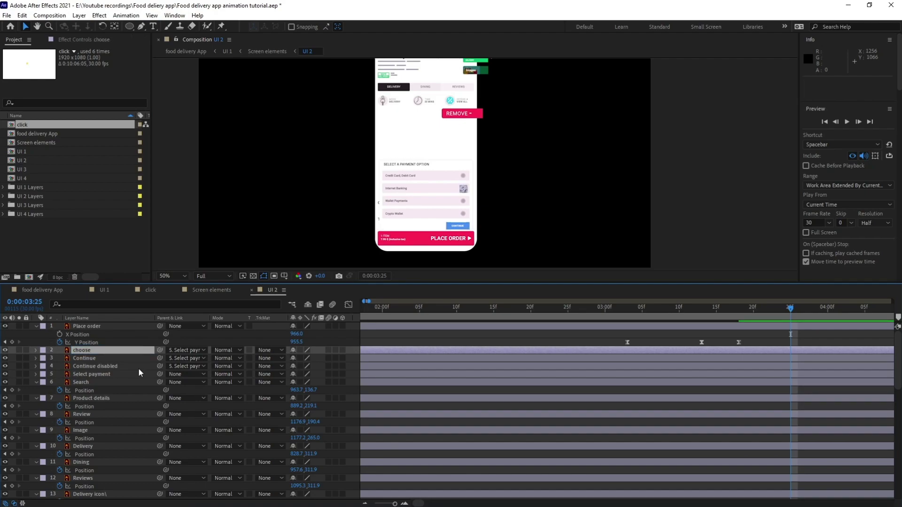
# Add Position keyframes to the Select payment layer at 0:00:03:25, 0:00:04:05 and 0:00:04:10
pyautogui.click(95, 374)
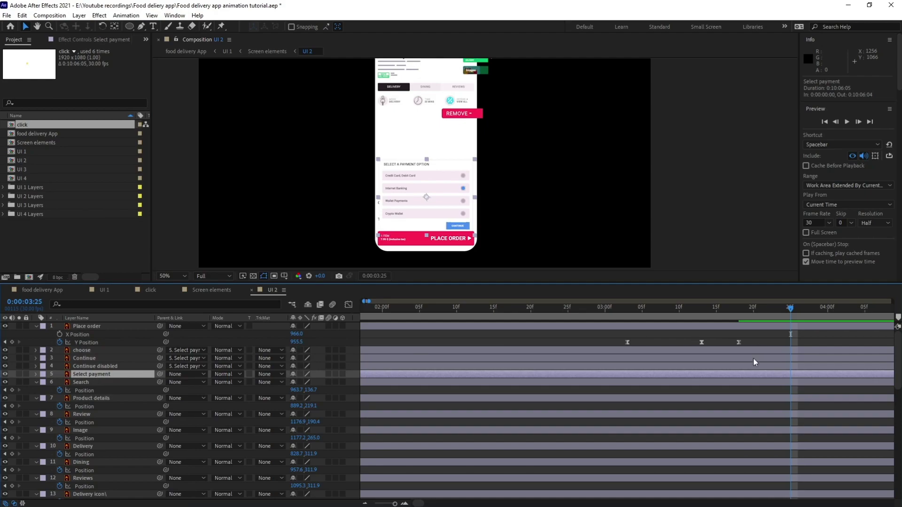
pyautogui.press('p')
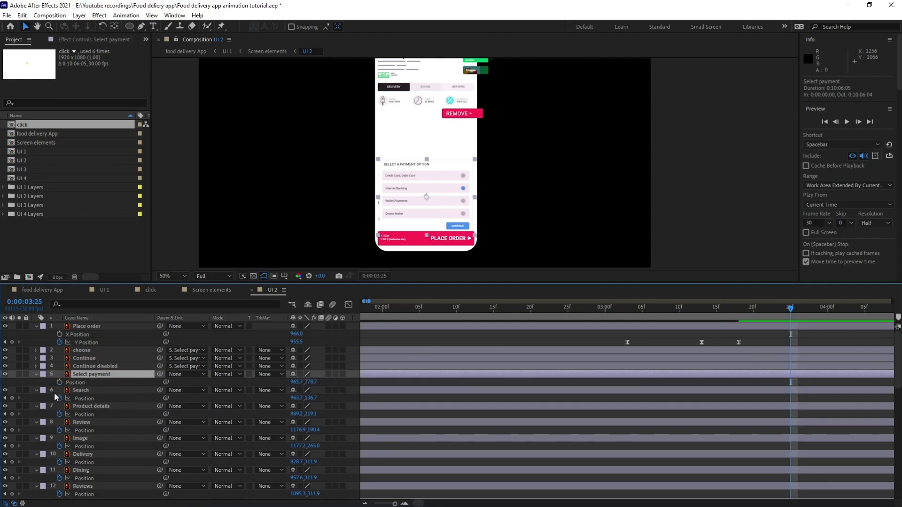
pyautogui.click(59, 382)
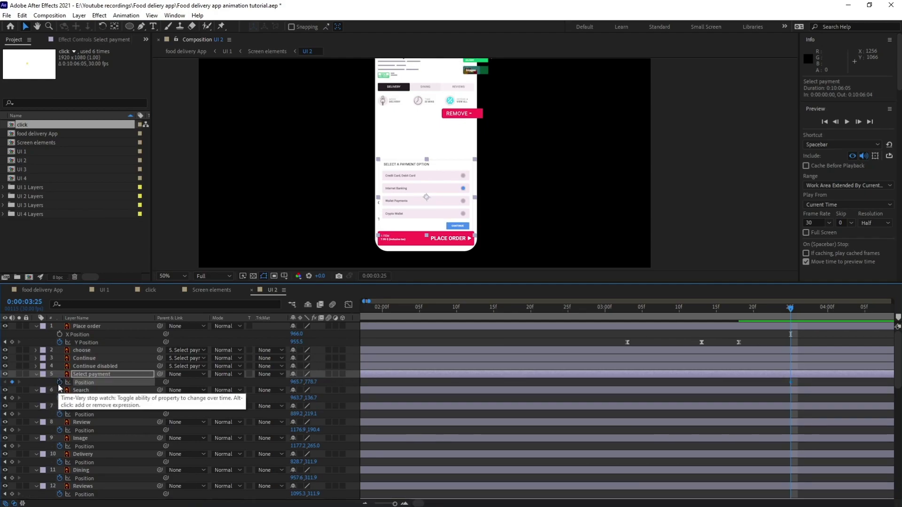
pyautogui.click(25, 302)
pyautogui.write('+1')
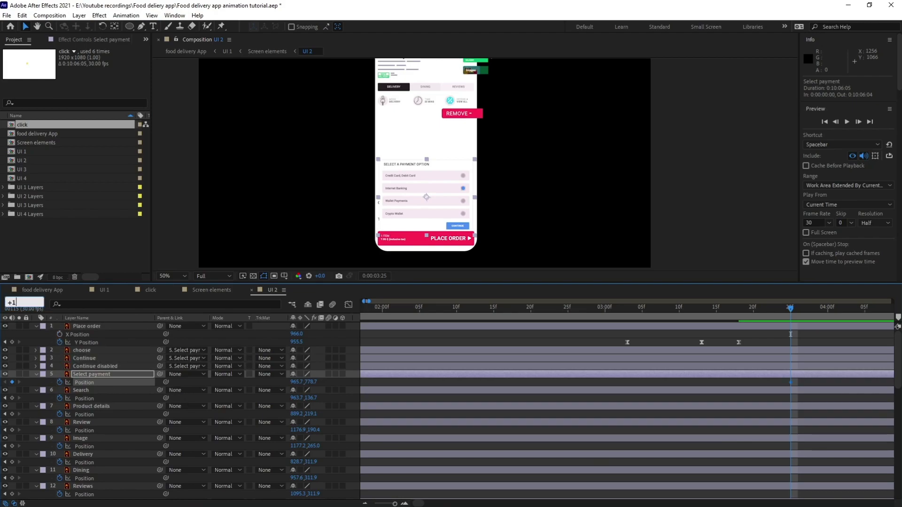
pyautogui.write('0')
pyautogui.press('Return')
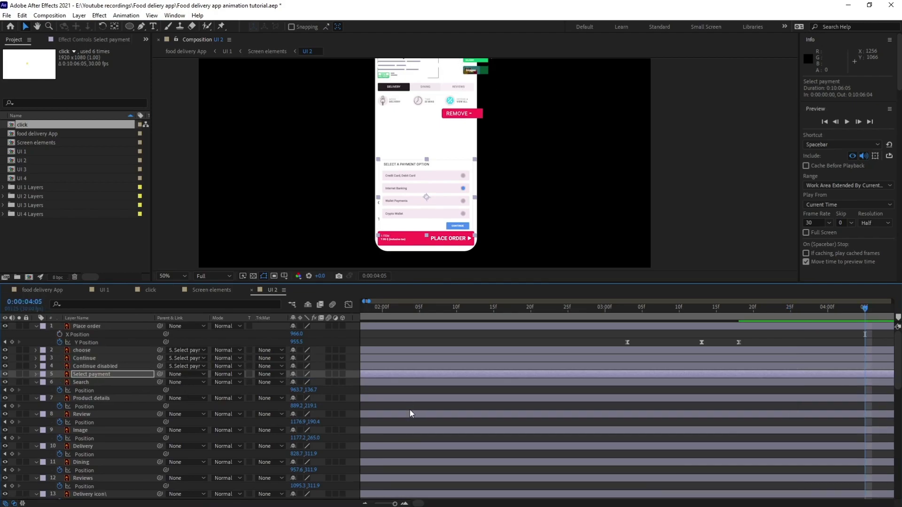
pyautogui.moveTo(842, 417); pyautogui.dragTo(658, 424)
pyautogui.click(19, 302)
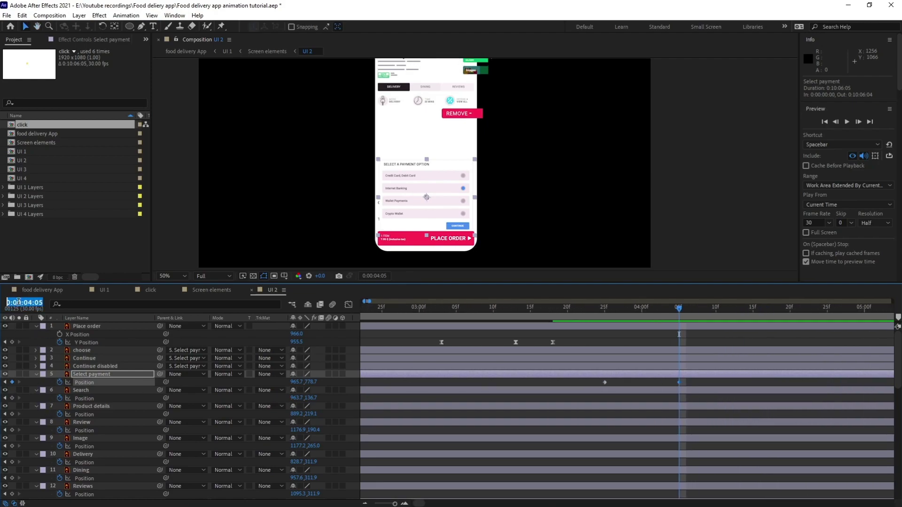
pyautogui.write('+')
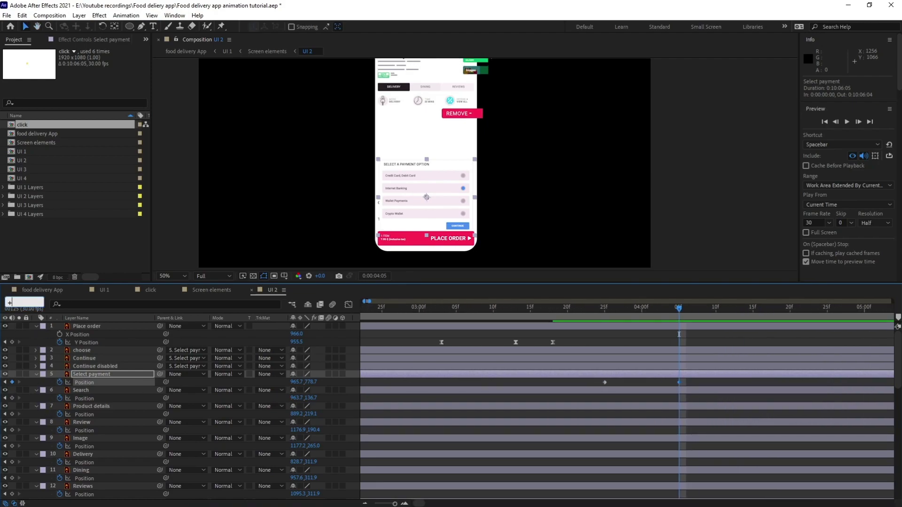
pyautogui.write('5')
pyautogui.press('Return')
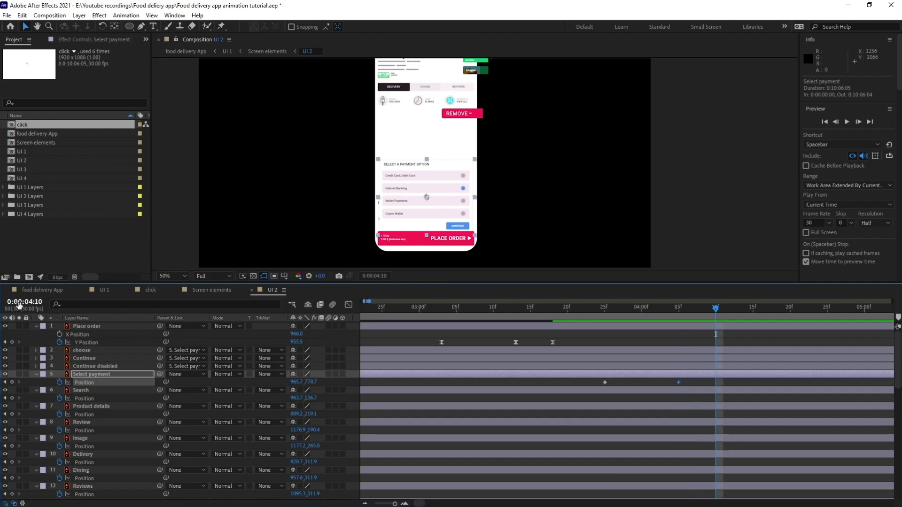
pyautogui.click(11, 382)
# At the first Position keyframe, 0:00:03:25, move Select payment straight down below the phone screen to Y 1178.7
pyautogui.press('j')
pyautogui.press('j')
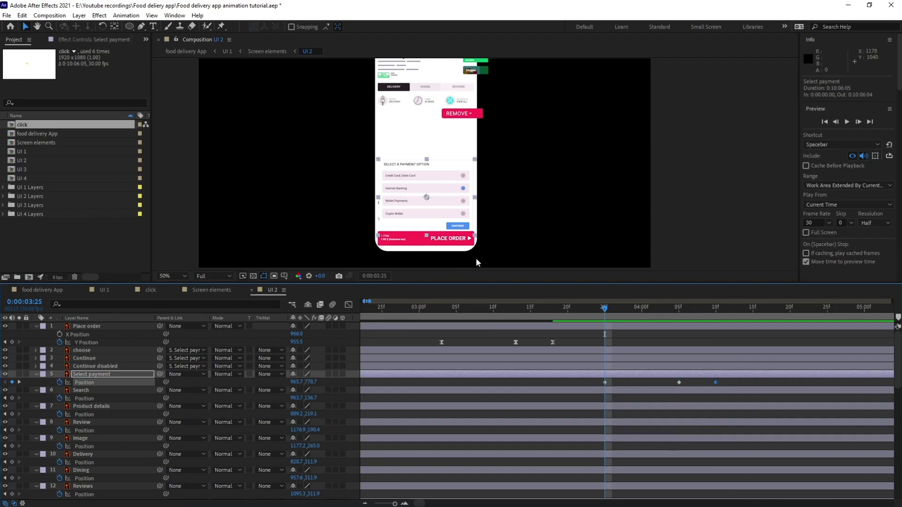
pyautogui.press('Down')
pyautogui.hotkey('shift', 'Down')
pyautogui.hotkey('shift', 'Down')
pyautogui.hotkey('shift', 'Down')
pyautogui.hotkey('shift', 'Down')
pyautogui.hotkey('shift', 'Down')
pyautogui.hotkey('shift', 'Down')
pyautogui.hotkey('shift', 'Down')
pyautogui.hotkey('shift', 'Down')
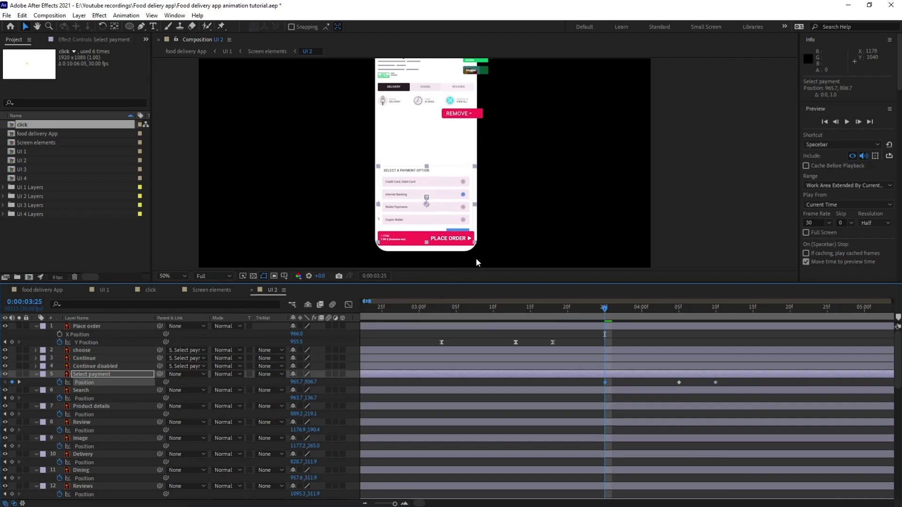
pyautogui.hotkey('shift', 'Down')
pyautogui.hotkey('shift', 'Down')
pyautogui.hotkey('shift', 'Down')
pyautogui.hotkey('shift', 'Down')
pyautogui.hotkey('shift', 'Down')
pyautogui.hotkey('shift', 'Down')
pyautogui.hotkey('shift', 'Down')
pyautogui.hotkey('shift', 'Down')
pyautogui.hotkey('shift', 'Down')
pyautogui.hotkey('shift', 'Down')
pyautogui.hotkey('shift', 'Down')
pyautogui.hotkey('shift', 'Down')
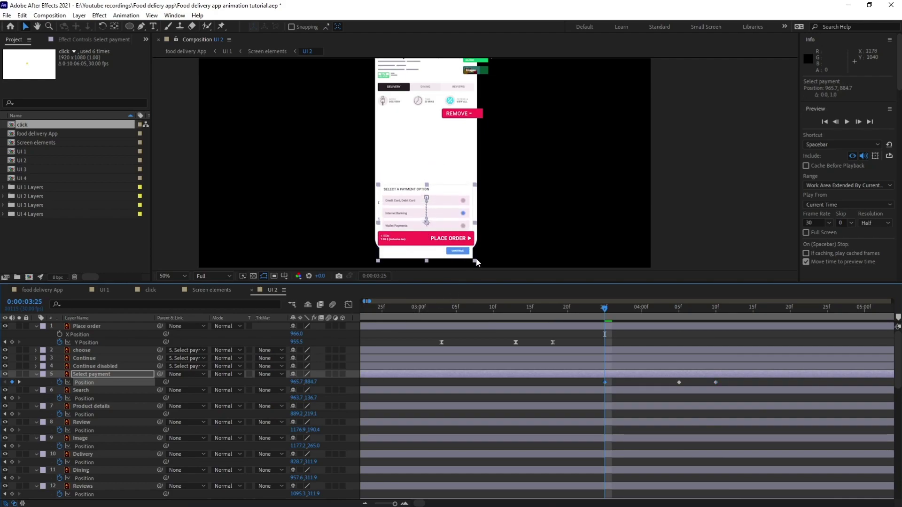
pyautogui.hotkey('shift', 'Down')
pyautogui.hotkey('shift', 'Down')
pyautogui.hotkey('shift', 'Down')
pyautogui.hotkey('shift', 'Down')
pyautogui.hotkey('shift', 'Down')
pyautogui.hotkey('shift', 'Down')
pyautogui.hotkey('shift', 'Down')
pyautogui.hotkey('shift', 'Down')
pyautogui.hotkey('shift', 'Down')
pyautogui.hotkey('shift', 'Down')
pyautogui.hotkey('shift', 'Down')
pyautogui.hotkey('shift', 'Down')
pyautogui.hotkey('shift', 'Down')
pyautogui.hotkey('shift', 'Down')
pyautogui.hotkey('shift', 'Down')
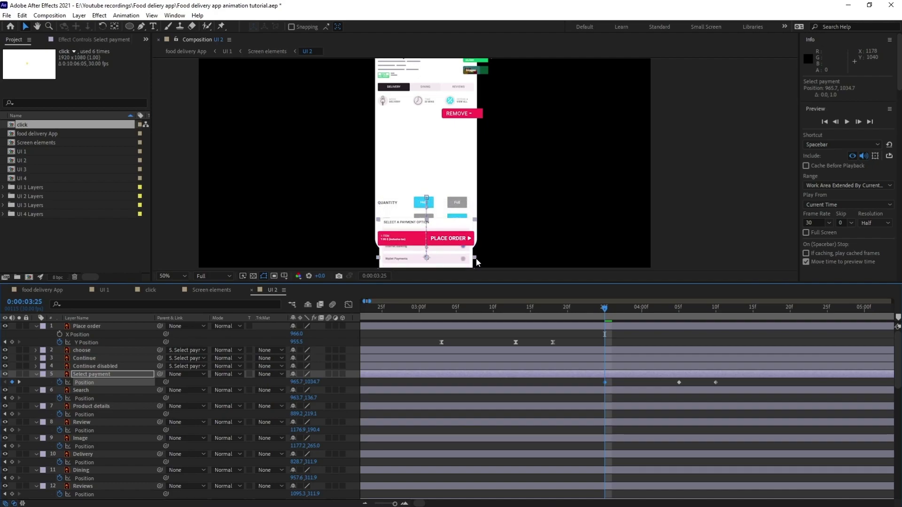
pyautogui.hotkey('shift', 'Down')
pyautogui.hotkey('shift', 'Down')
pyautogui.hotkey('shift', 'Down')
pyautogui.hotkey('shift', 'Down')
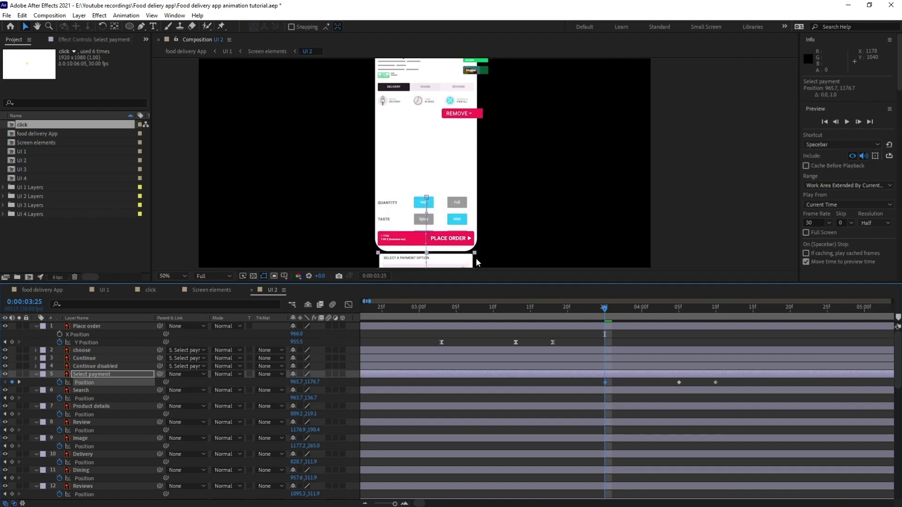
# Set Select payment's Y position to 770.7 at 0:00:04:05, and separate its eased Position into X and Y dimensions
pyautogui.press('k')
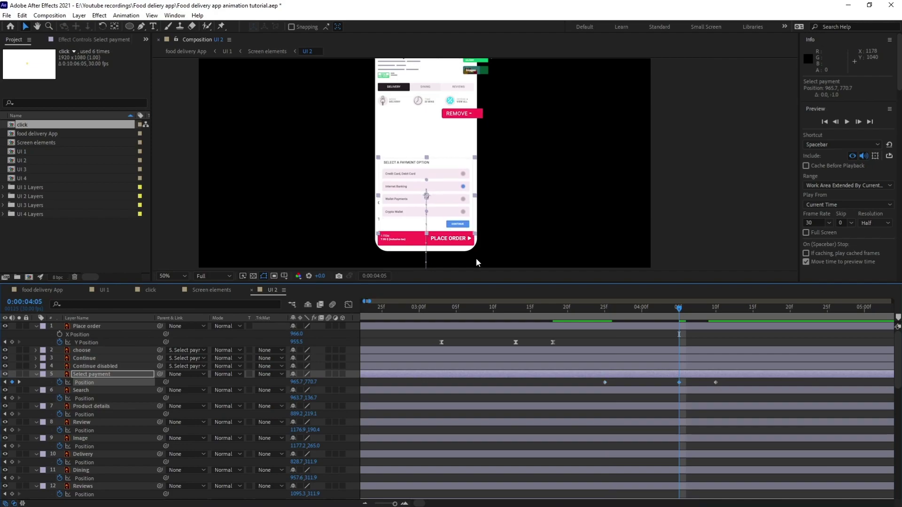
pyautogui.rightClick(92, 383)
pyautogui.click(134, 267)
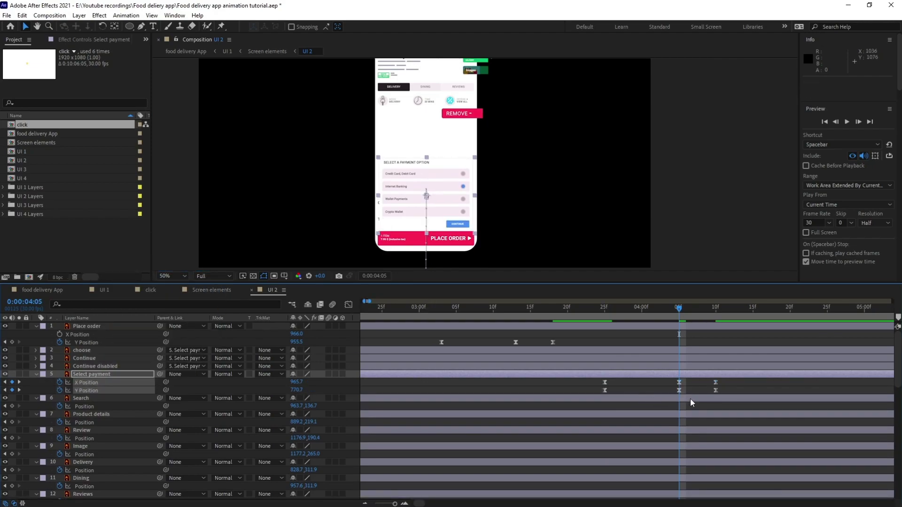
# Remove the X Position keyframes from Select payment and scrub through the panel's slide-up from 0:00:03:24
pyautogui.moveTo(734, 381); pyautogui.dragTo(599, 396)
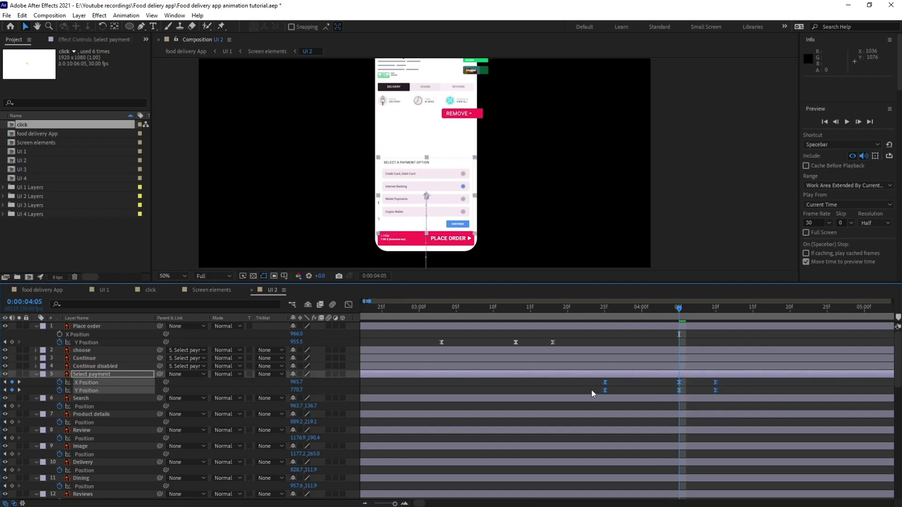
pyautogui.click(265, 382)
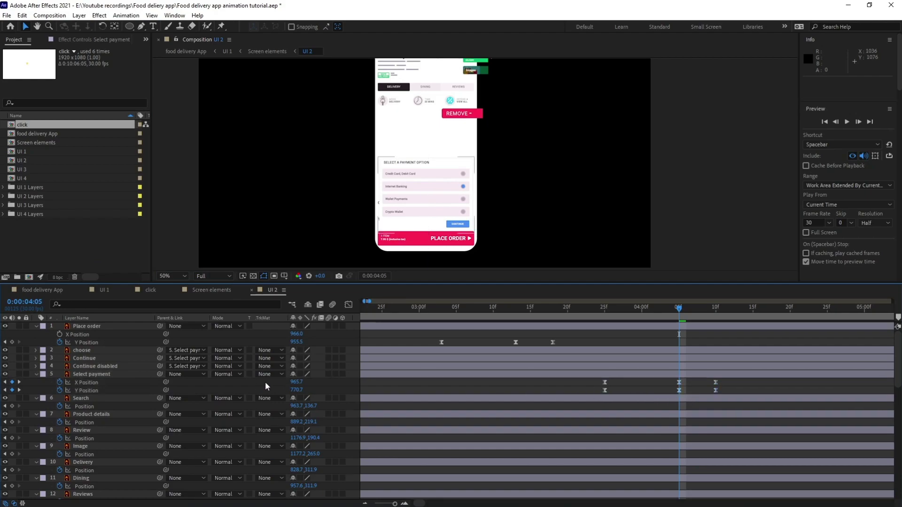
pyautogui.click(59, 382)
pyautogui.press('space')
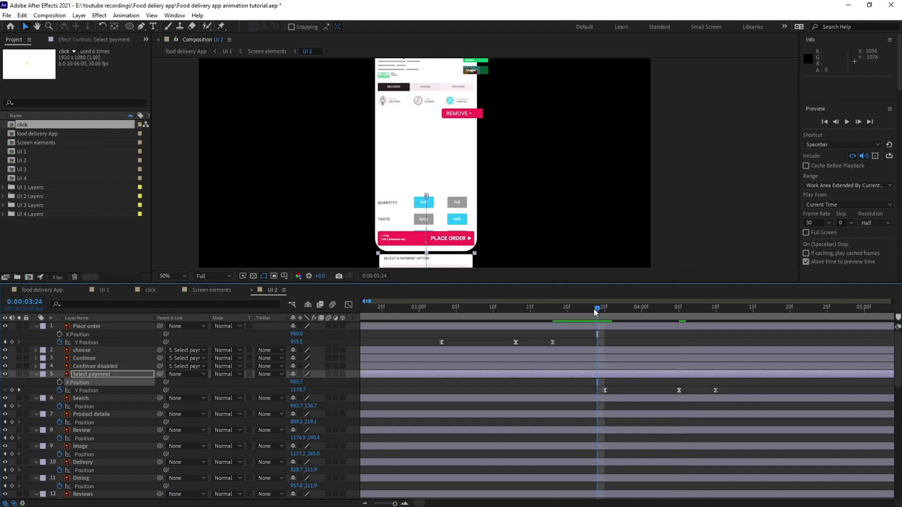
pyautogui.moveTo(602, 310); pyautogui.dragTo(698, 314)
# Advance past the panel's last keyframe, then duplicate the newest click layer in UI 1 and start the copy at 0:00:04:20
pyautogui.press('k')
pyautogui.click(31, 302)
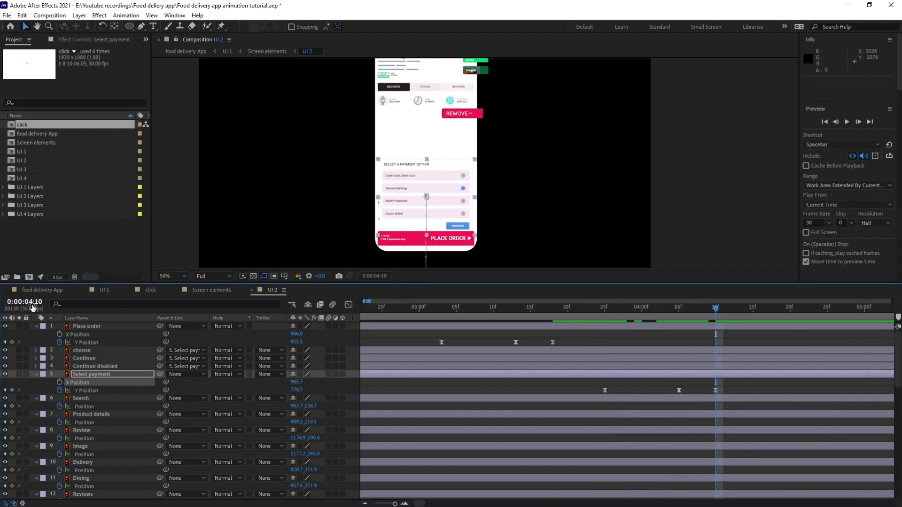
pyautogui.write('+6')
pyautogui.press('Return')
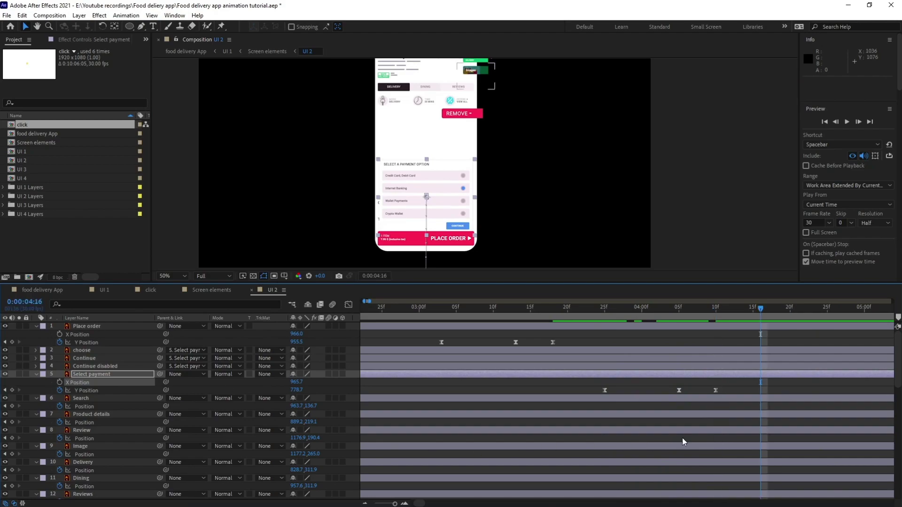
pyautogui.click(741, 383)
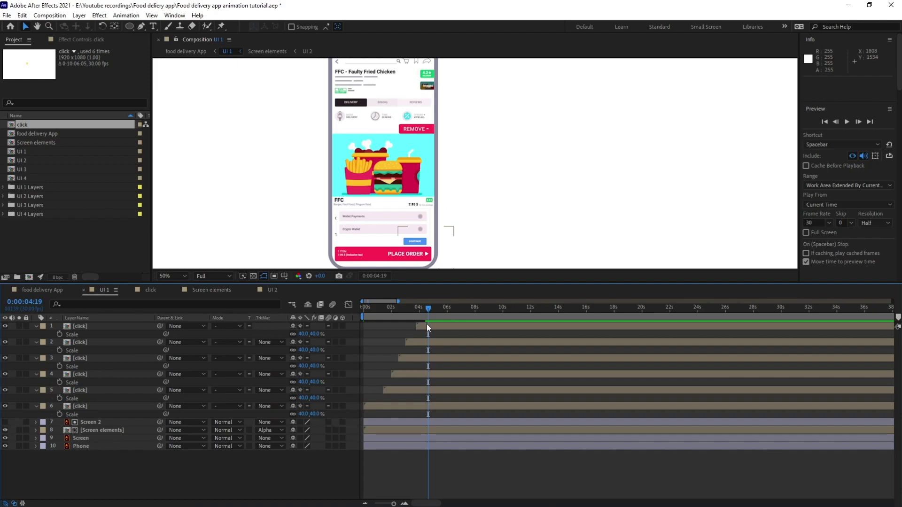
pyautogui.click(427, 326)
pyautogui.hotkey('ctrl', 'c')
pyautogui.hotkey('ctrl', 'v')
pyautogui.press('.')
pyautogui.moveTo(449, 200); pyautogui.dragTo(481, 68)
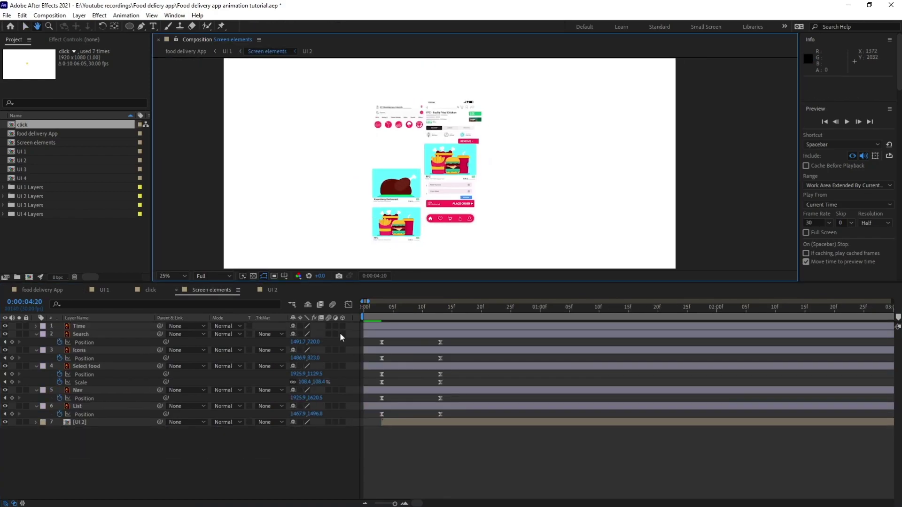
# Move the UI 2 layer directly below Time in the Screen elements composition
pyautogui.moveTo(106, 421); pyautogui.dragTo(108, 331)
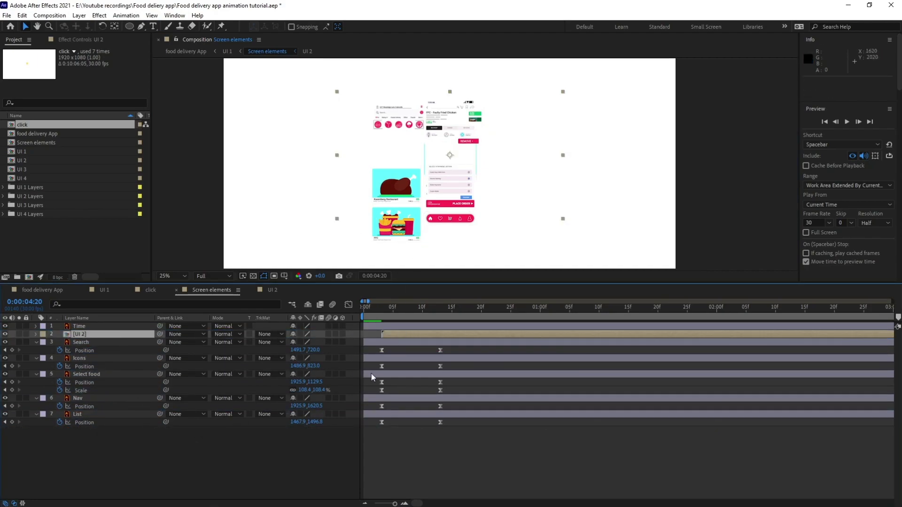
pyautogui.click(273, 468)
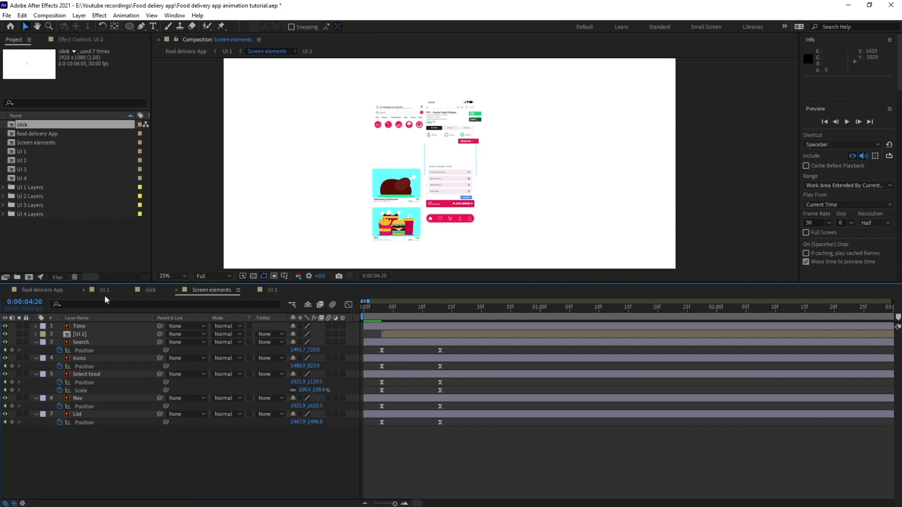
# Hide the white background Layer 2 at the end of UI 2's layer stack
pyautogui.click(272, 290)
pyautogui.scroll(-10, 118, 442)
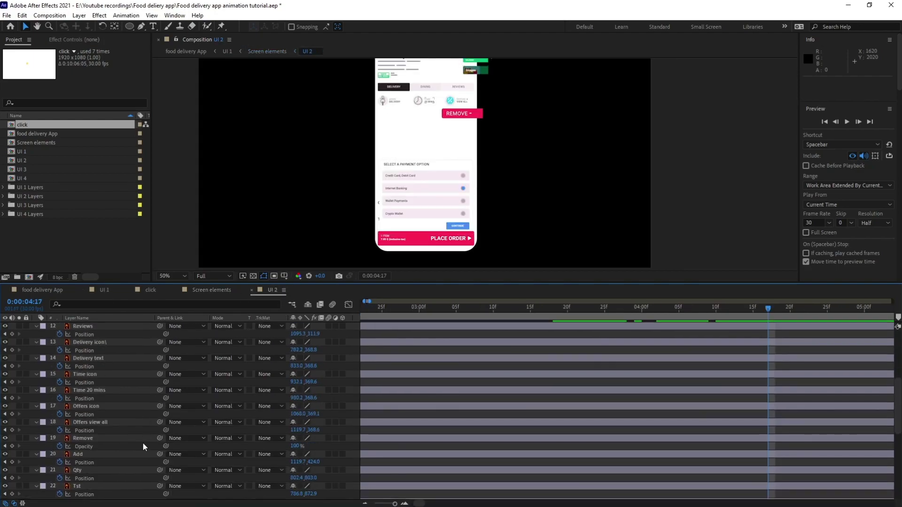
pyautogui.click(65, 496)
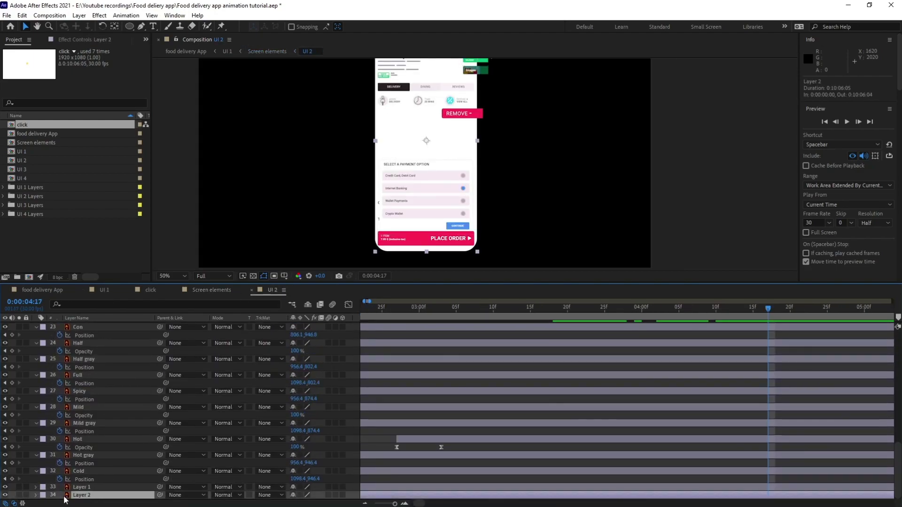
pyautogui.click(6, 495)
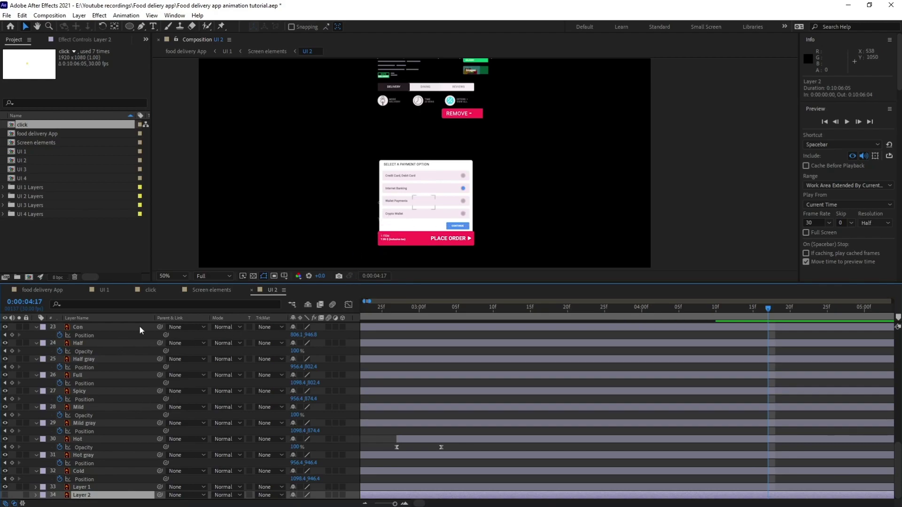
# Move the new click ripple in UI 1 onto the Internet Banking radio button
pyautogui.click(103, 290)
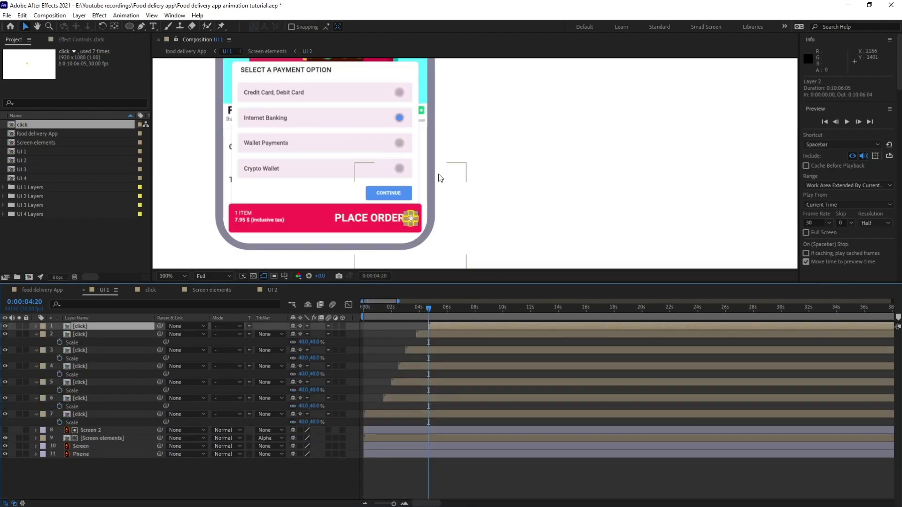
pyautogui.moveTo(410, 217); pyautogui.dragTo(399, 118)
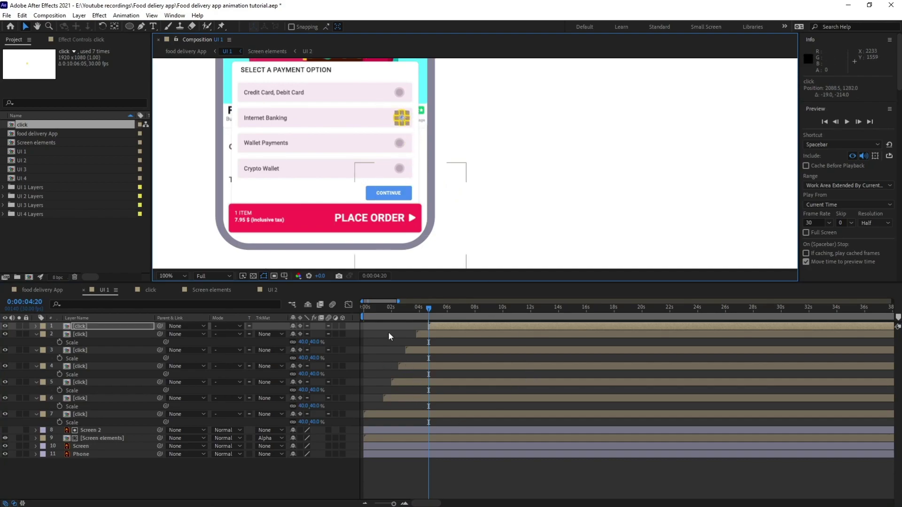
# Check the click ripple at 0:00:04:23 in UI 1 and trim UI 2's blue choose layer to start at 0:00:04:20
pyautogui.press('pagedown')
pyautogui.press('pagedown')
pyautogui.press('pagedown')
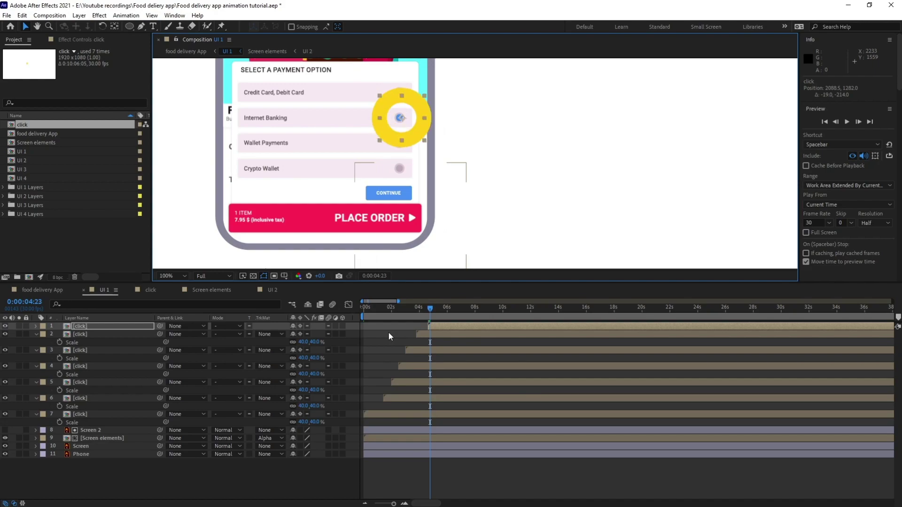
pyautogui.click(273, 290)
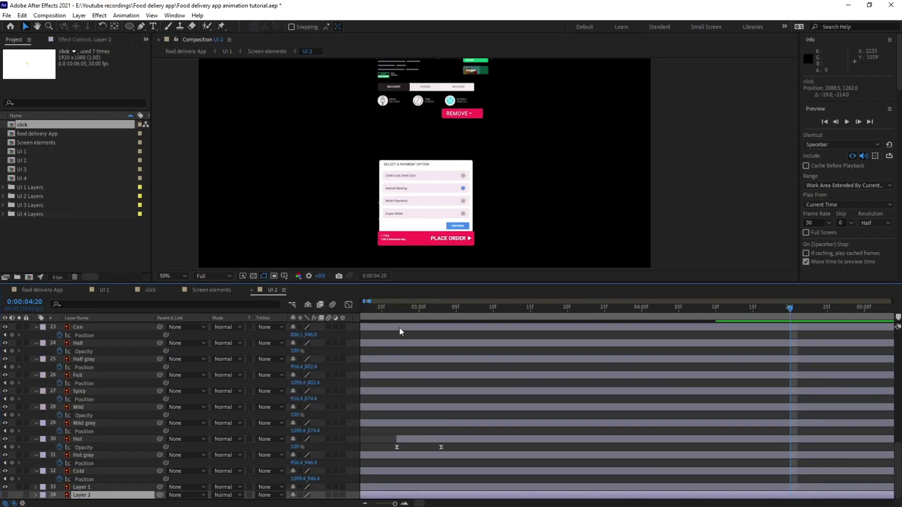
pyautogui.click(463, 189)
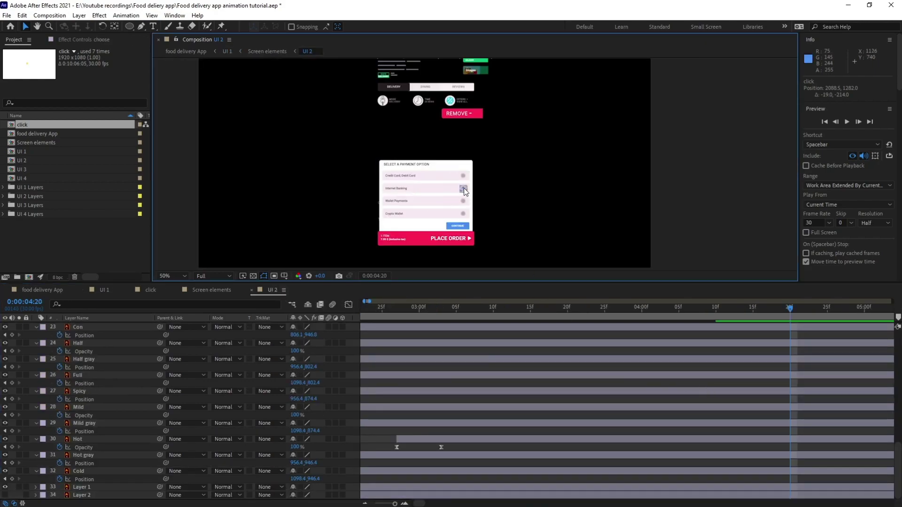
pyautogui.scroll(10, 517, 401)
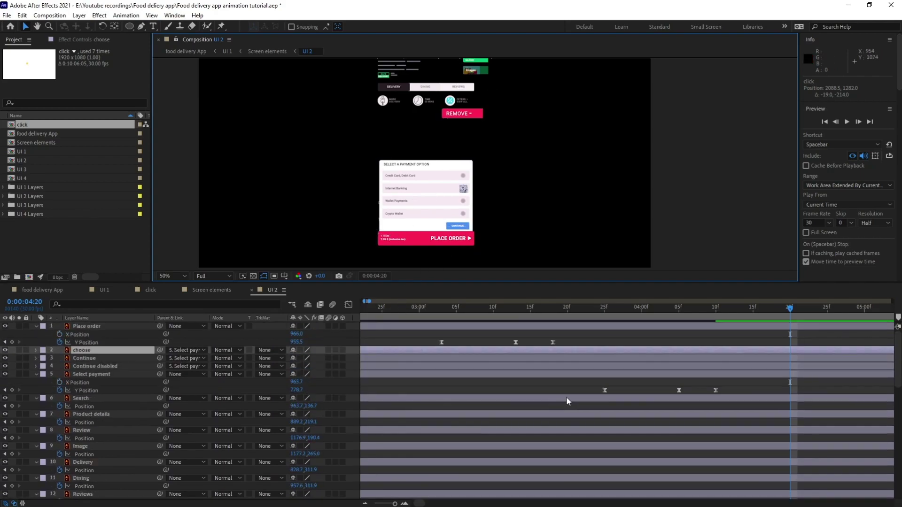
pyautogui.hotkey('alt', '[')
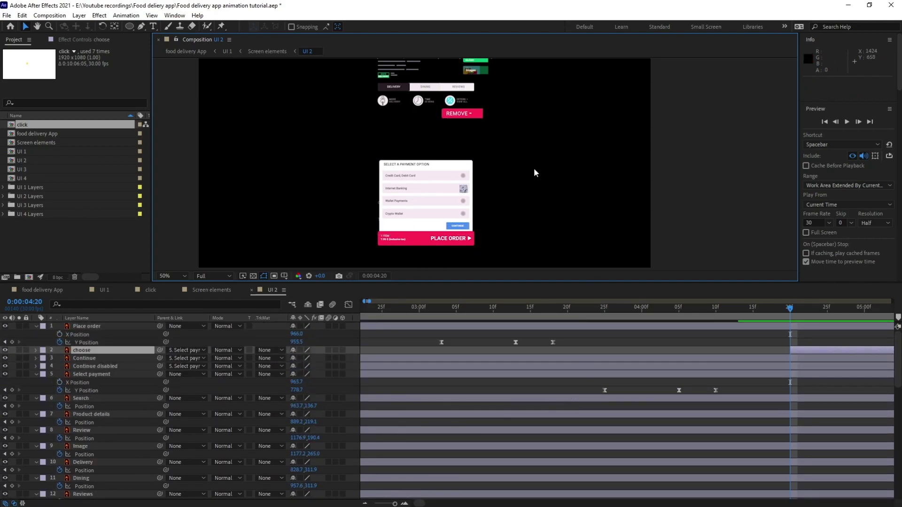
# Keyframe the choose layer's Scale from 0% at 0:00:04:20 to 100% at 0:00:05:00
pyautogui.press('.')
pyautogui.press('s')
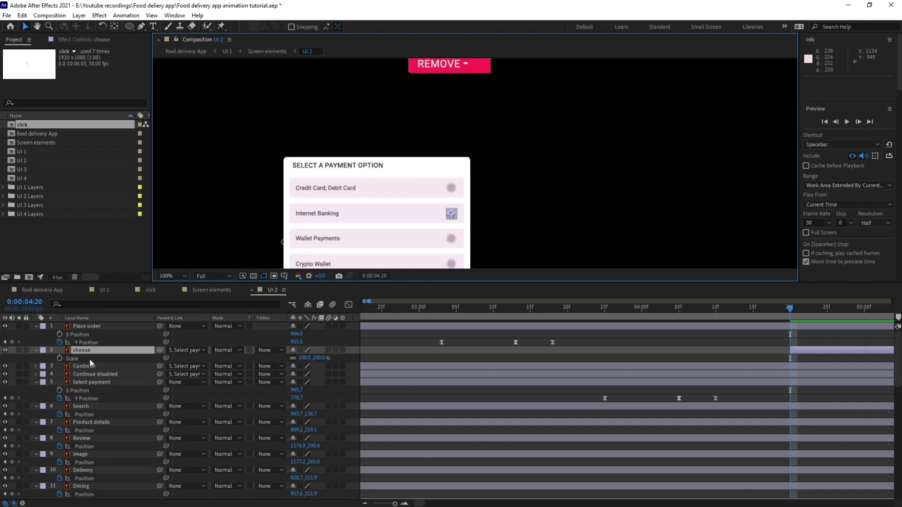
pyautogui.click(60, 358)
pyautogui.hscroll(3, 675, 383)
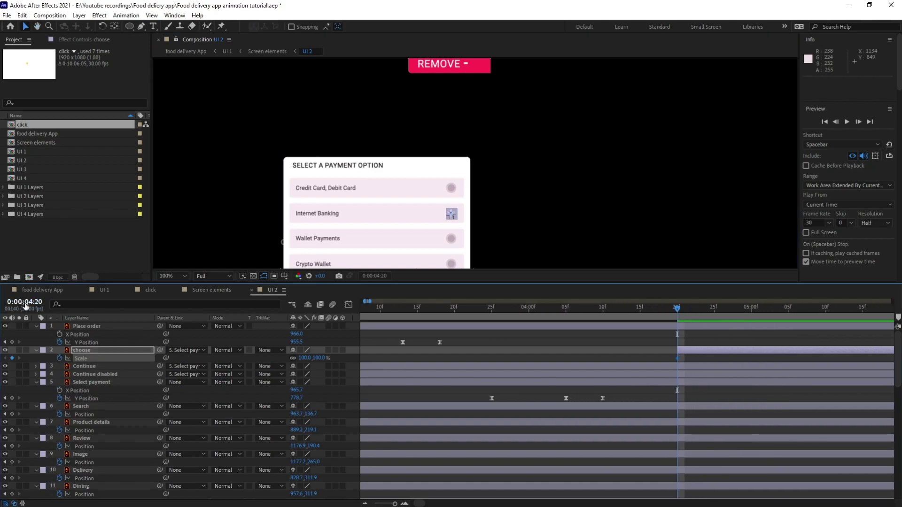
pyautogui.press('Return')
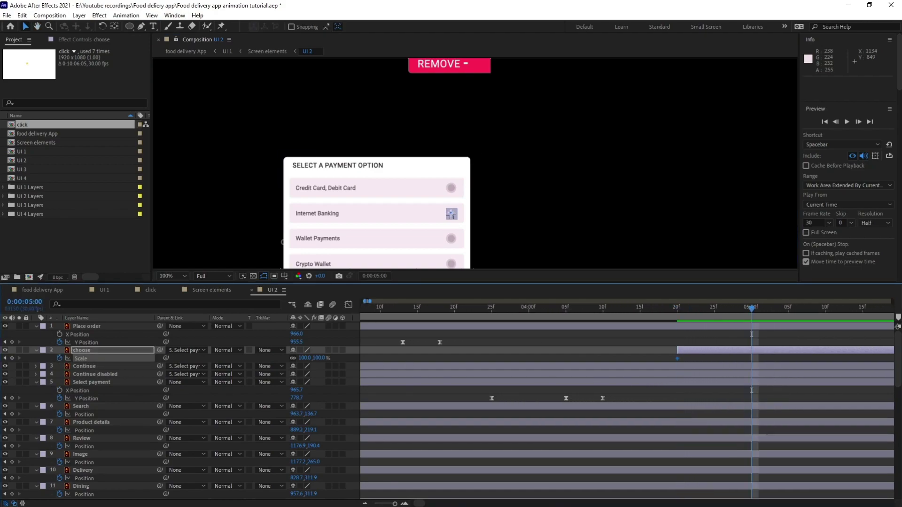
pyautogui.click(5, 358)
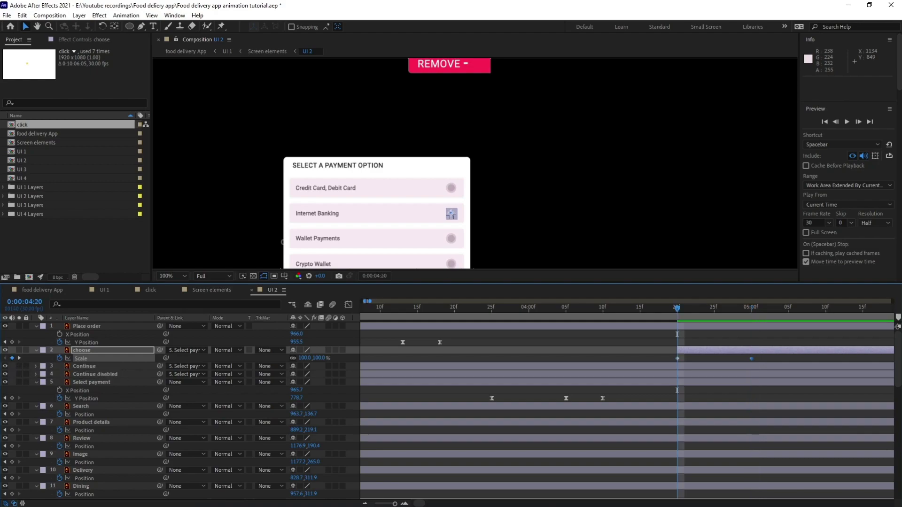
pyautogui.moveTo(294, 359); pyautogui.dragTo(234, 360)
pyautogui.click(591, 360)
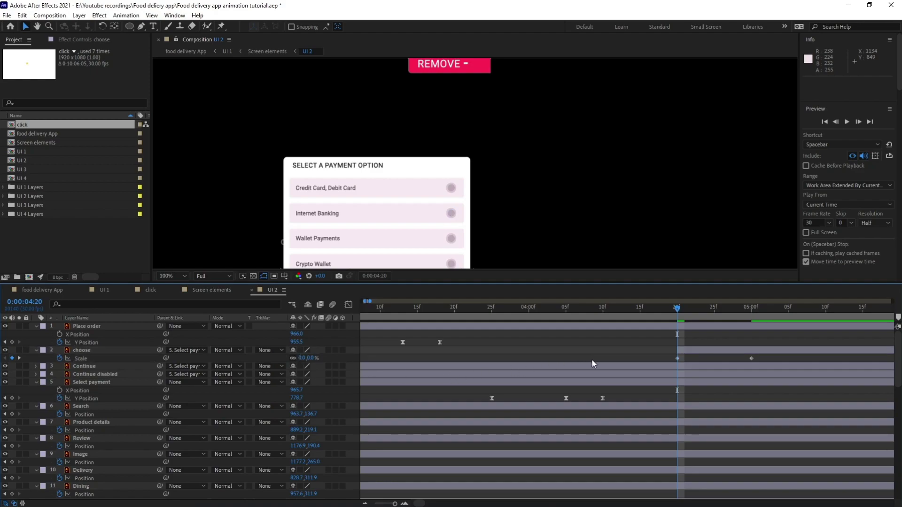
# Add a Scale keyframe to the choose layer six frames further on, at 0:00:05:06
pyautogui.press('k')
pyautogui.click(24, 302)
pyautogui.write('+')
pyautogui.write('6')
pyautogui.press('Return')
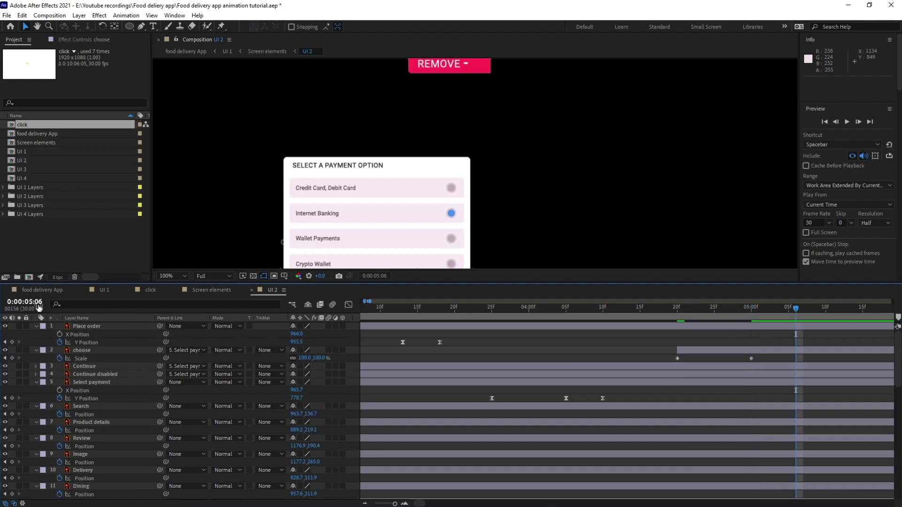
pyautogui.click(12, 358)
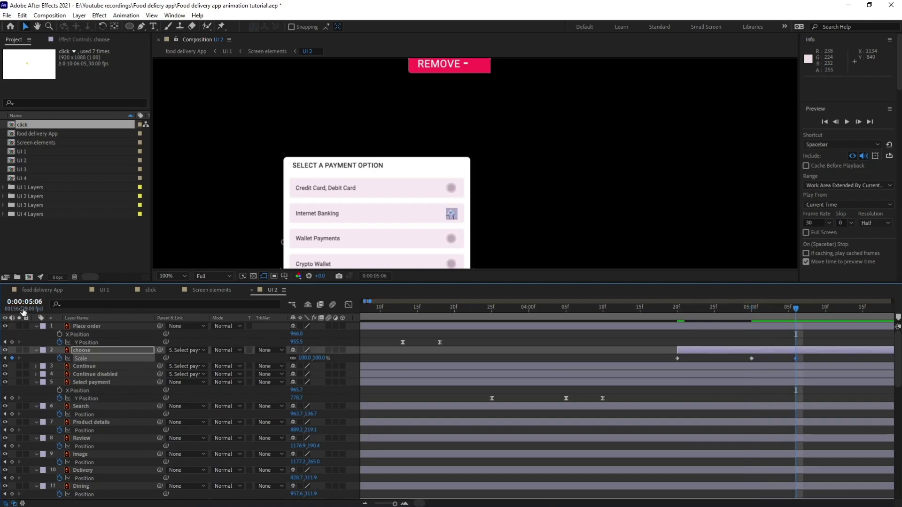
# Add a final Scale keyframe to choose at 0:00:05:11 and return to the keyframe at 0:00:05:00
pyautogui.press('+')
pyautogui.press('5')
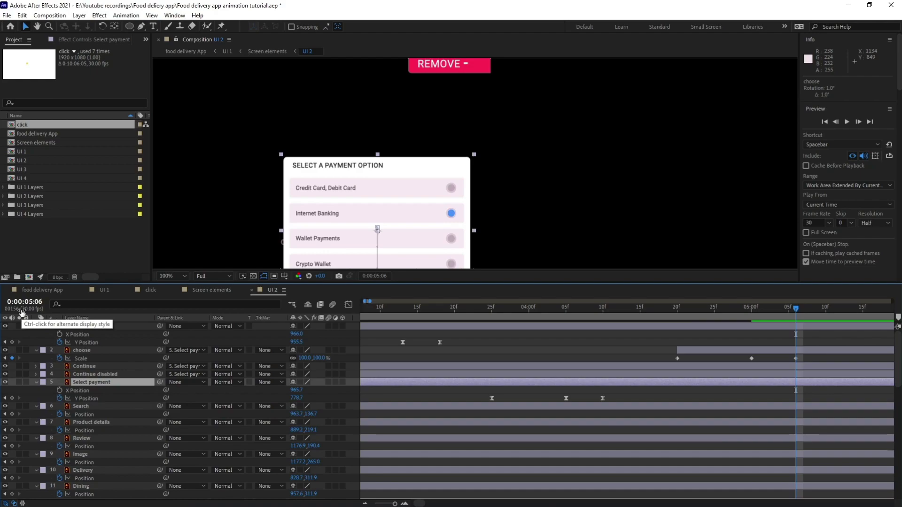
pyautogui.click(32, 301)
pyautogui.write('+')
pyautogui.write('5')
pyautogui.press('Return')
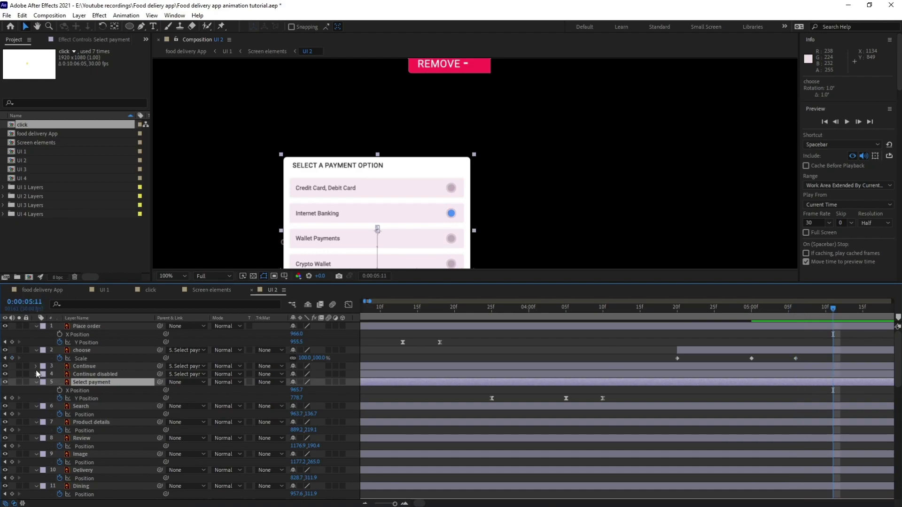
pyautogui.click(12, 358)
pyautogui.press('j')
pyautogui.press('j')
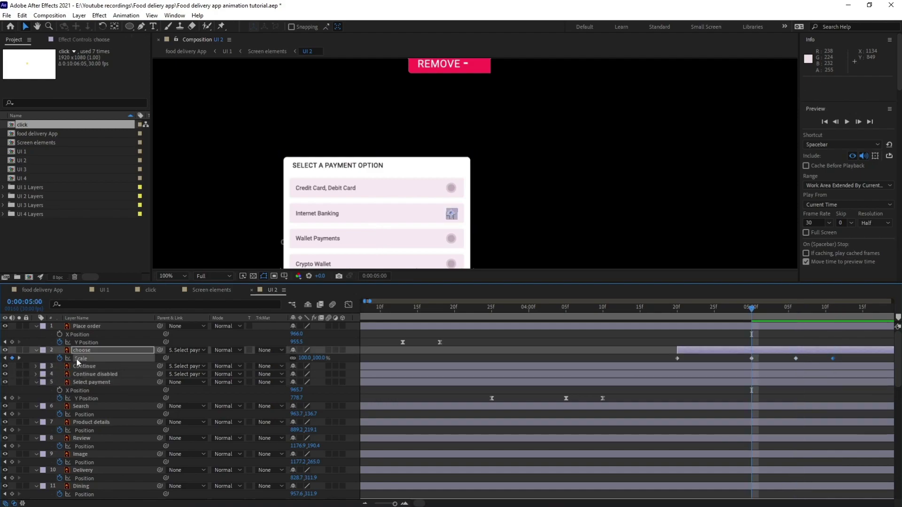
# Set the choose layer's Scale to 103% at 0:00:05:00 and 99% at 0:00:05:06
pyautogui.click(506, 341)
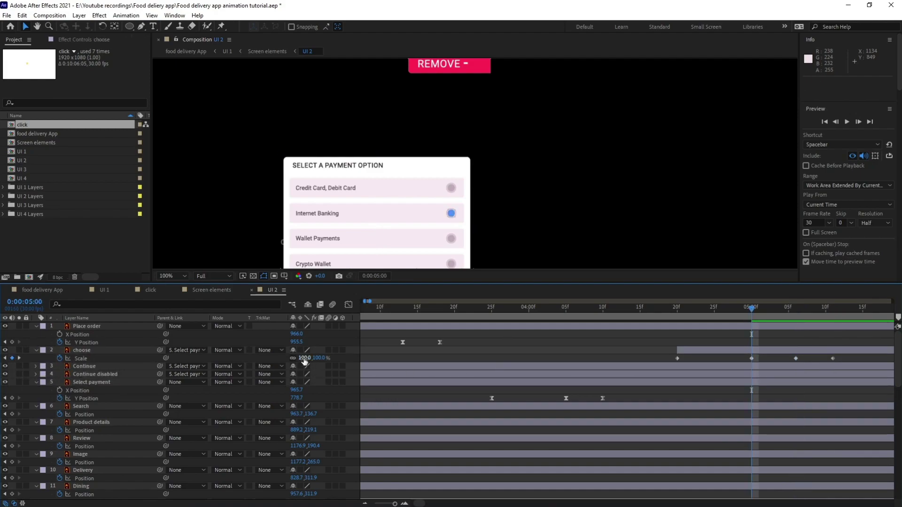
pyautogui.write('120')
pyautogui.press('Return')
pyautogui.click(670, 347)
pyautogui.press('k')
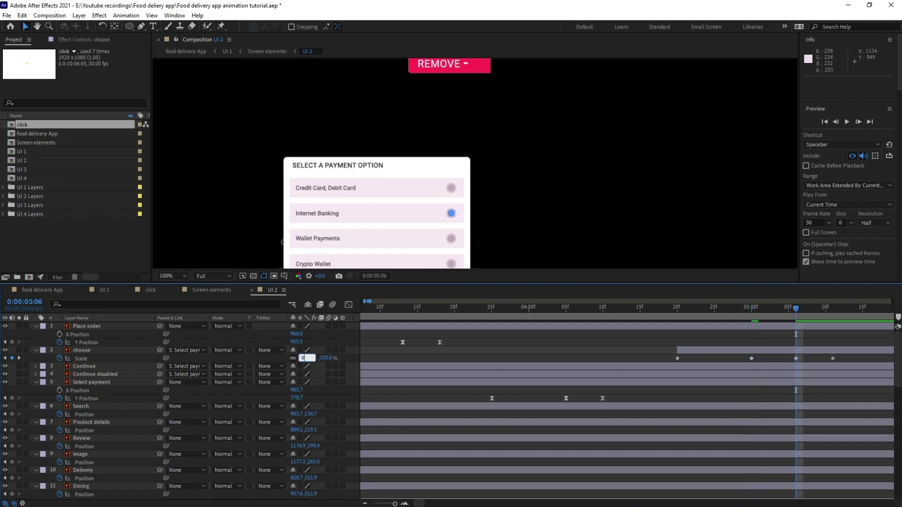
pyautogui.click(304, 358)
pyautogui.write('99')
pyautogui.press('Return')
# Apply Easy Ease to all of the choose layer's Scale keyframes and preview the animation from 0:00:04:19
pyautogui.moveTo(849, 362); pyautogui.dragTo(649, 372)
pyautogui.press('F9')
pyautogui.click(671, 310)
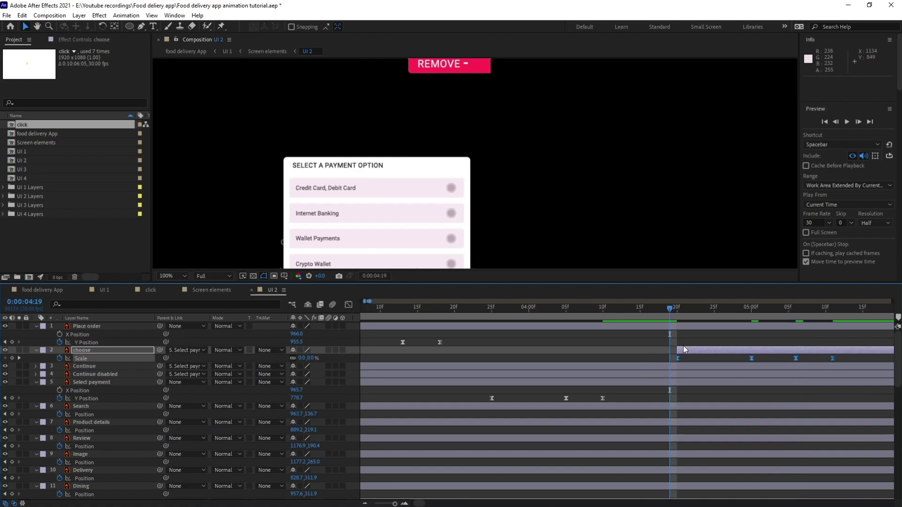
pyautogui.click(693, 343)
pyautogui.press('space')
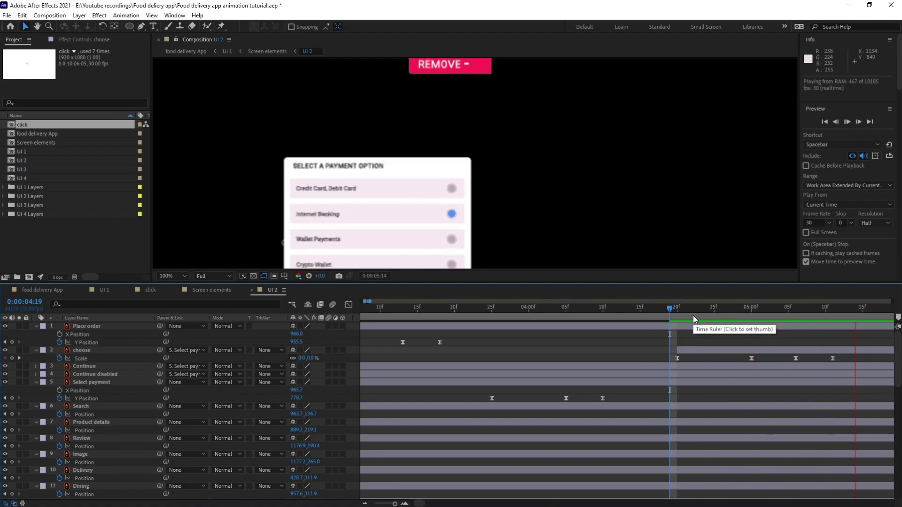
pyautogui.press('space')
# Trim the blue Continue layer to start at 0:00:04:29 and hide it to check the grey disabled button beneath
pyautogui.click(781, 310)
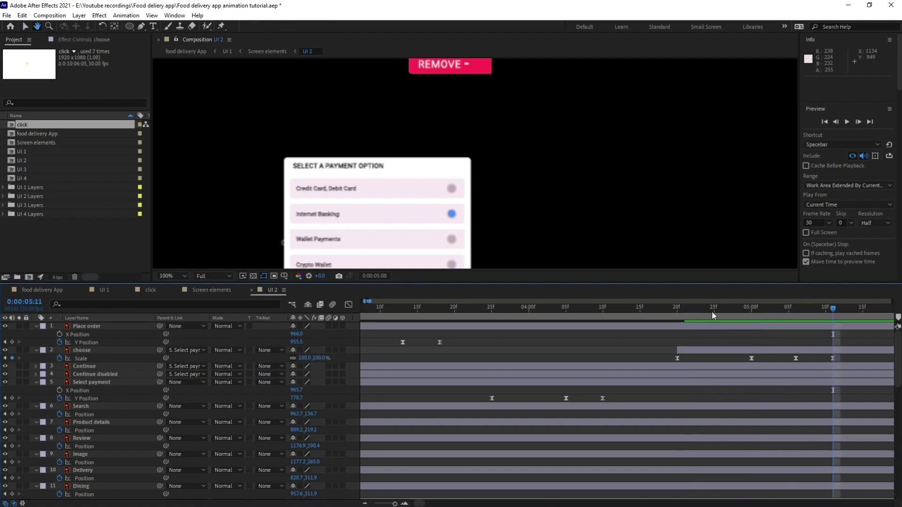
pyautogui.moveTo(827, 314); pyautogui.dragTo(833, 317)
pyautogui.press('space')
pyautogui.moveTo(848, 344); pyautogui.dragTo(811, 344)
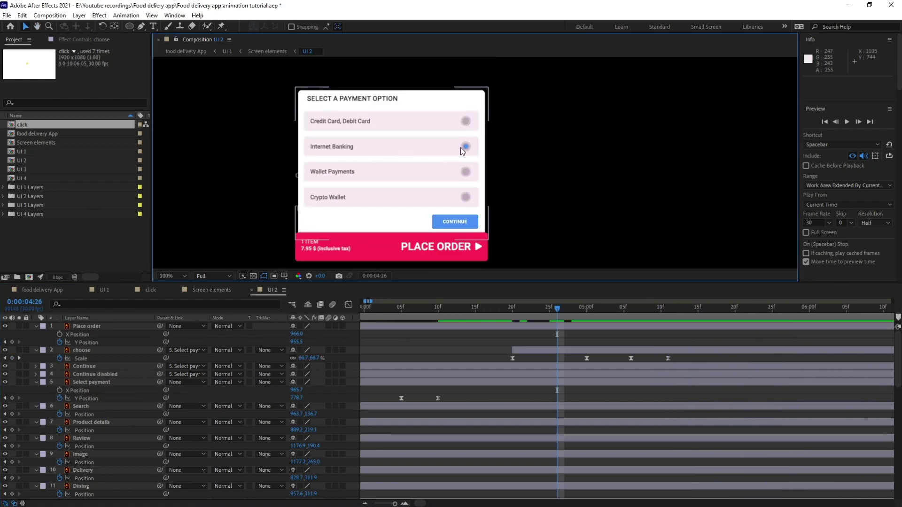
pyautogui.click(630, 338)
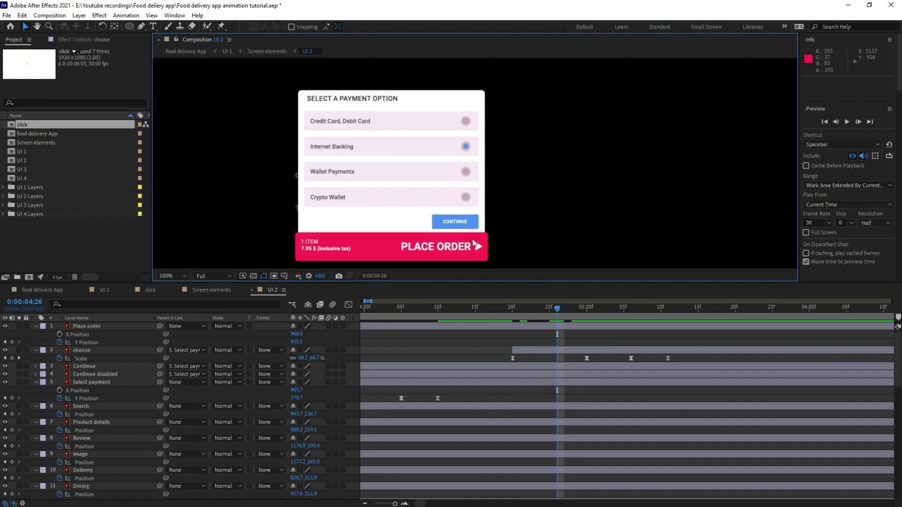
pyautogui.moveTo(559, 314); pyautogui.dragTo(579, 317)
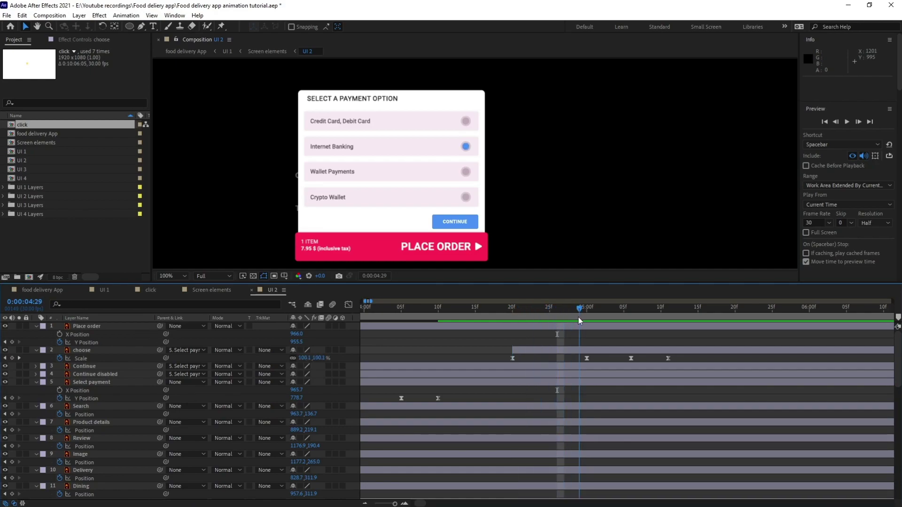
pyautogui.click(122, 362)
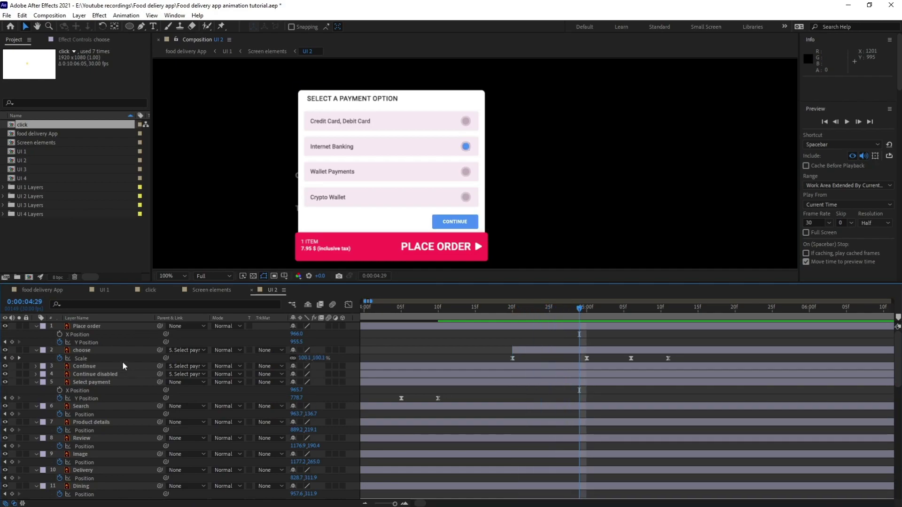
pyautogui.click(460, 224)
pyautogui.hotkey('alt', '[')
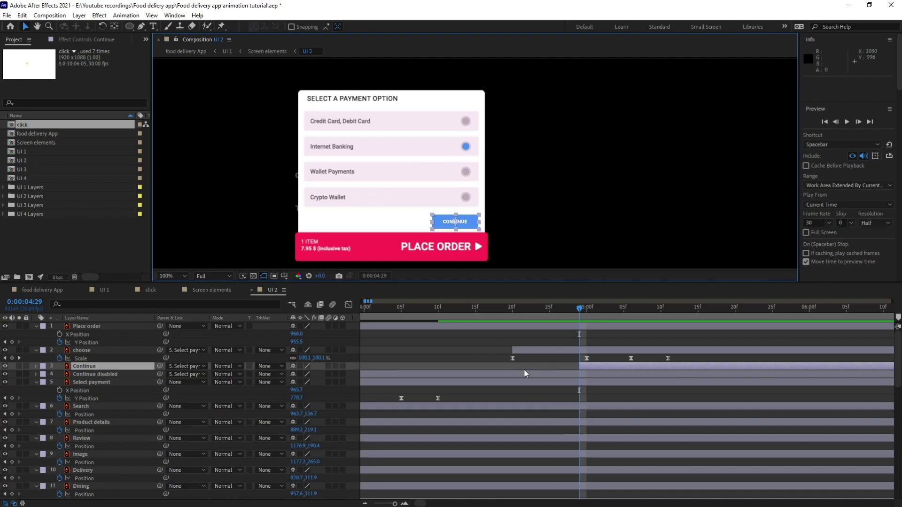
pyautogui.click(5, 366)
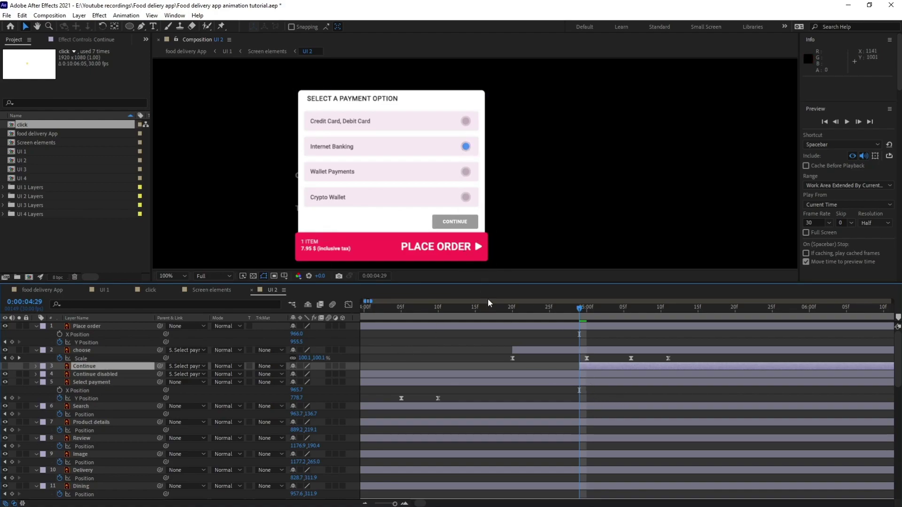
# Keyframe the Continue layer's Opacity from 0% at 0:00:04:29 to 100% at 0:00:05:05 with Easy Ease
pyautogui.press('t')
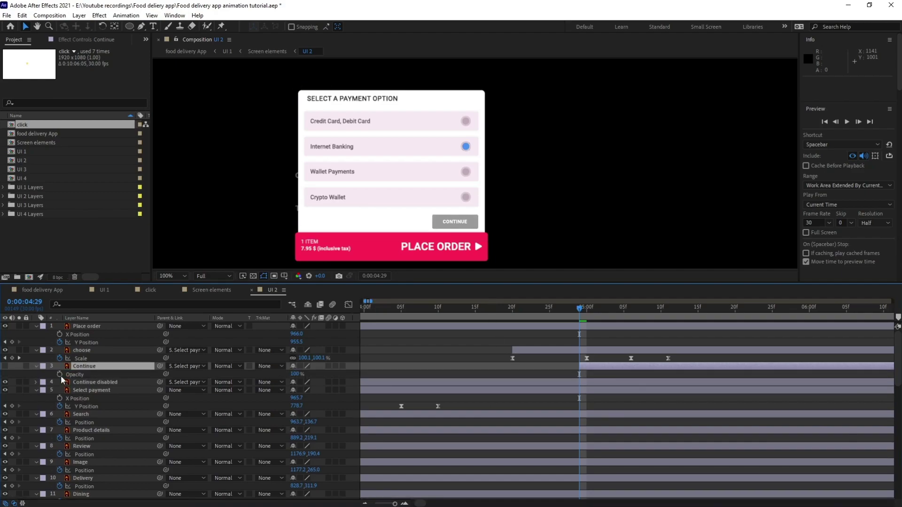
pyautogui.click(60, 374)
pyautogui.click(37, 302)
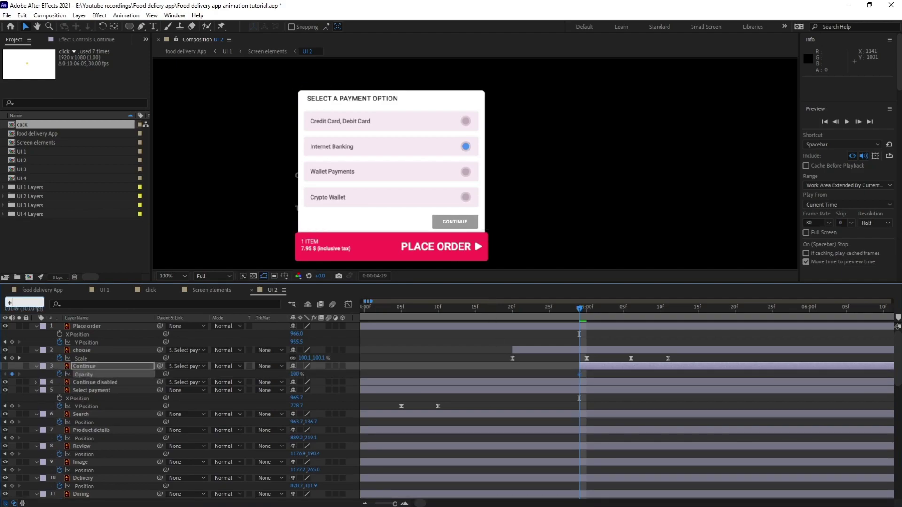
pyautogui.press('Return')
pyautogui.press('j')
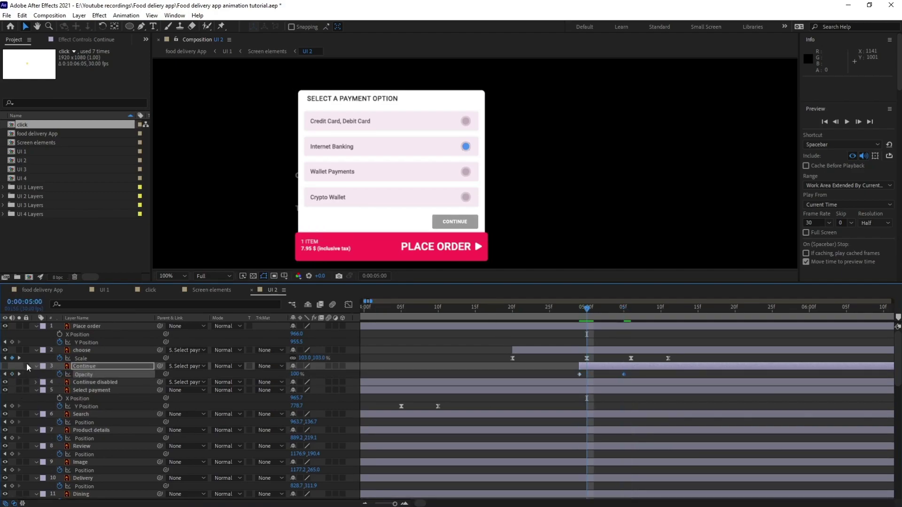
pyautogui.moveTo(635, 370); pyautogui.dragTo(563, 381)
pyautogui.press('F9')
# Make the Continue layer visible again and preview the payment choice with the button fade from 0:00:04:19
pyautogui.click(555, 339)
pyautogui.press('space')
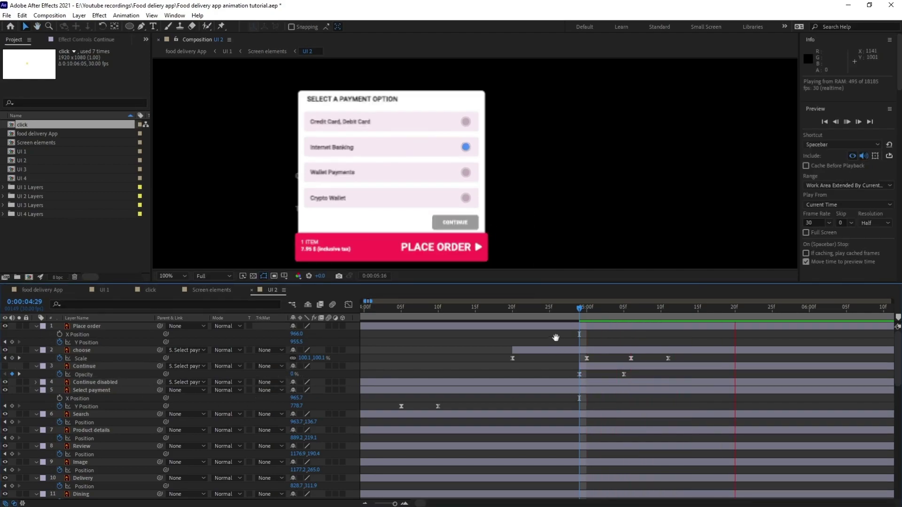
pyautogui.press('space')
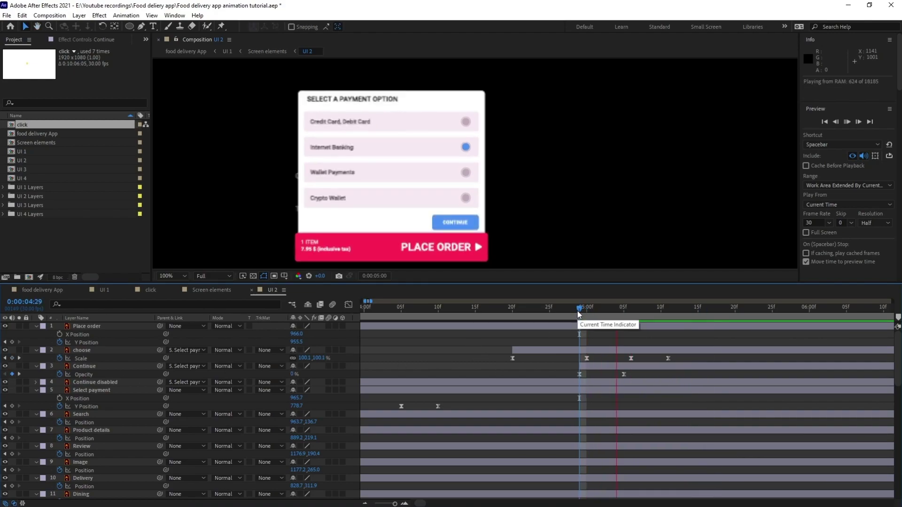
pyautogui.moveTo(578, 310); pyautogui.dragTo(505, 310)
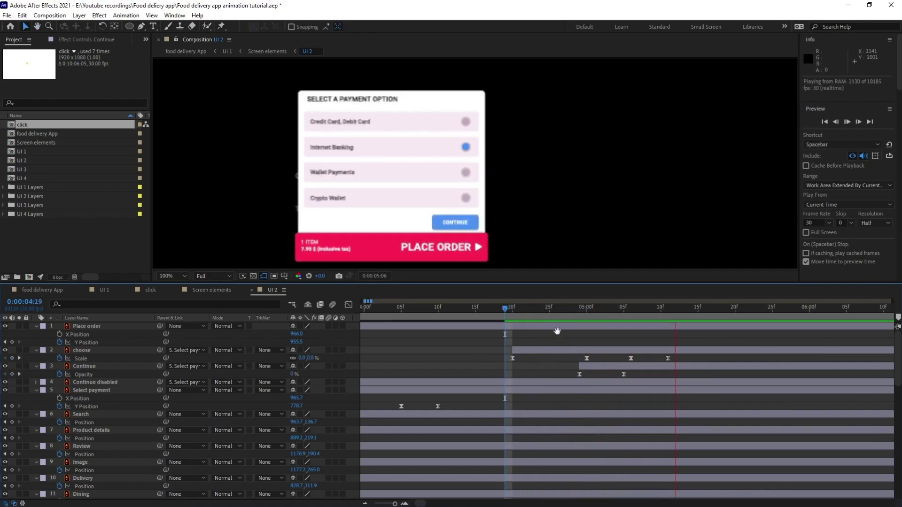
# Preview the whole phone animation in UI 1 from 0:00:00:00
pyautogui.click(104, 290)
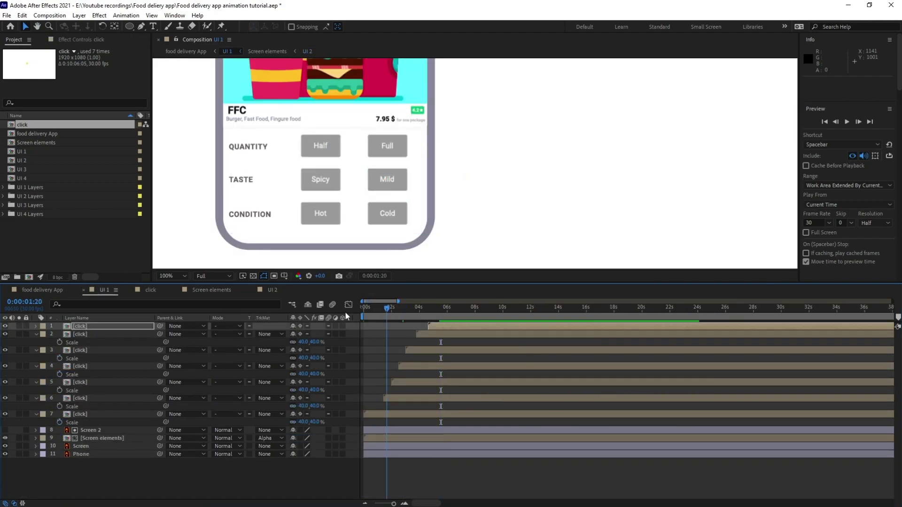
pyautogui.moveTo(353, 313); pyautogui.dragTo(347, 310)
pyautogui.scroll(-3, 320, 204)
pyautogui.moveTo(339, 151); pyautogui.dragTo(288, 203)
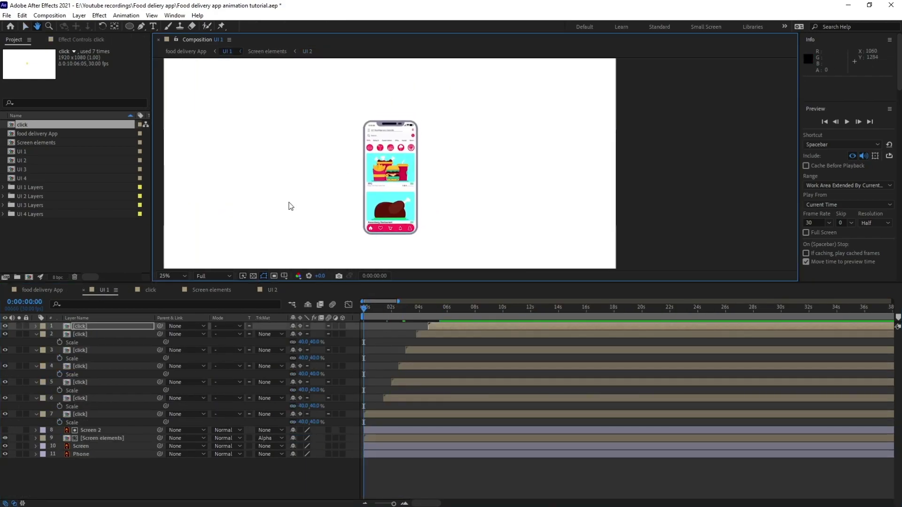
pyautogui.press('space')
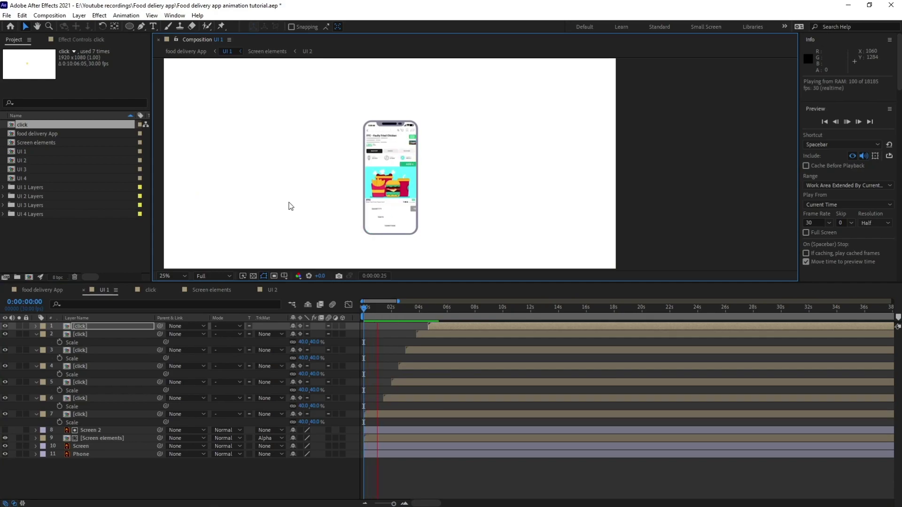